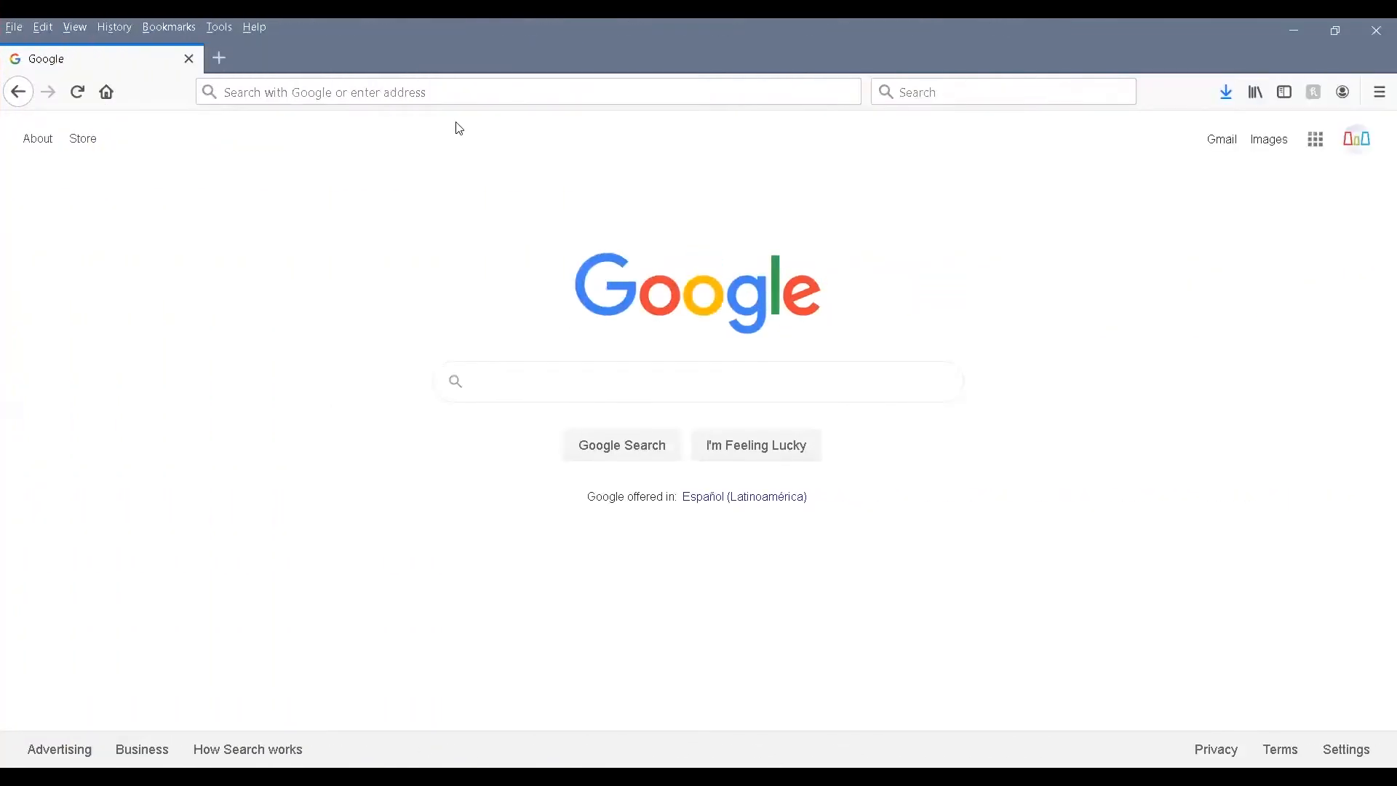
Step: Go to the pixlr.com website and launch the Pixlr X photo editor
left_click(474, 97)
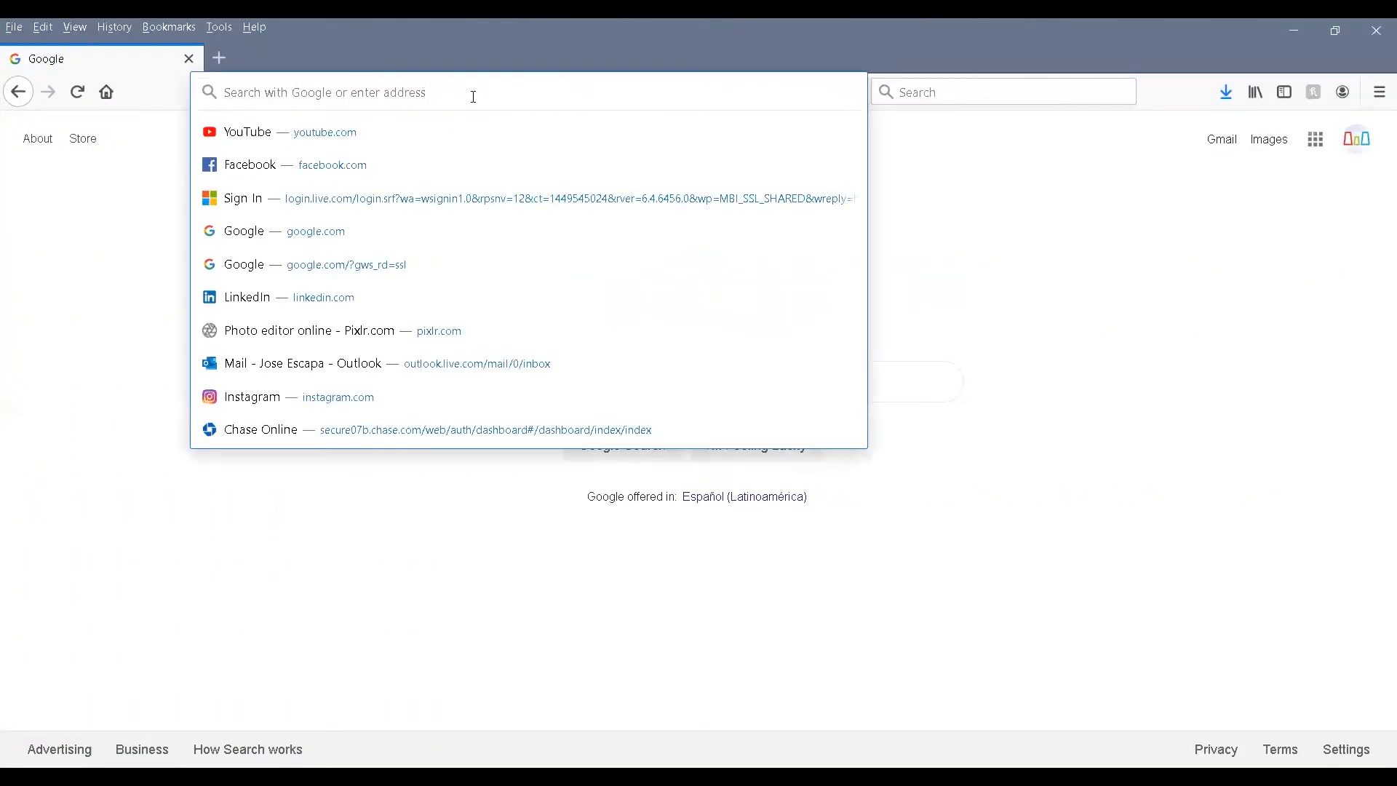
type("PIXlr.com/")
key("Return")
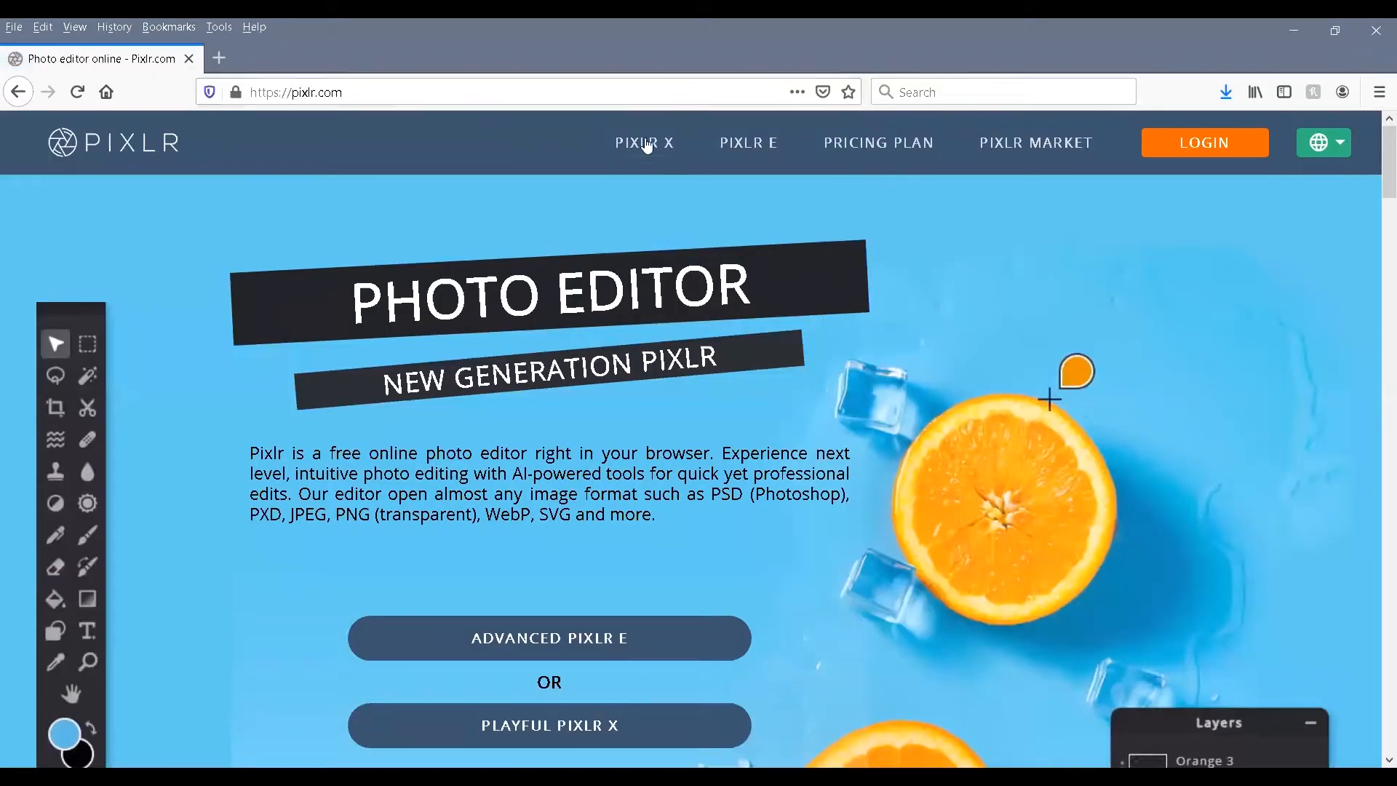
left_click(646, 145)
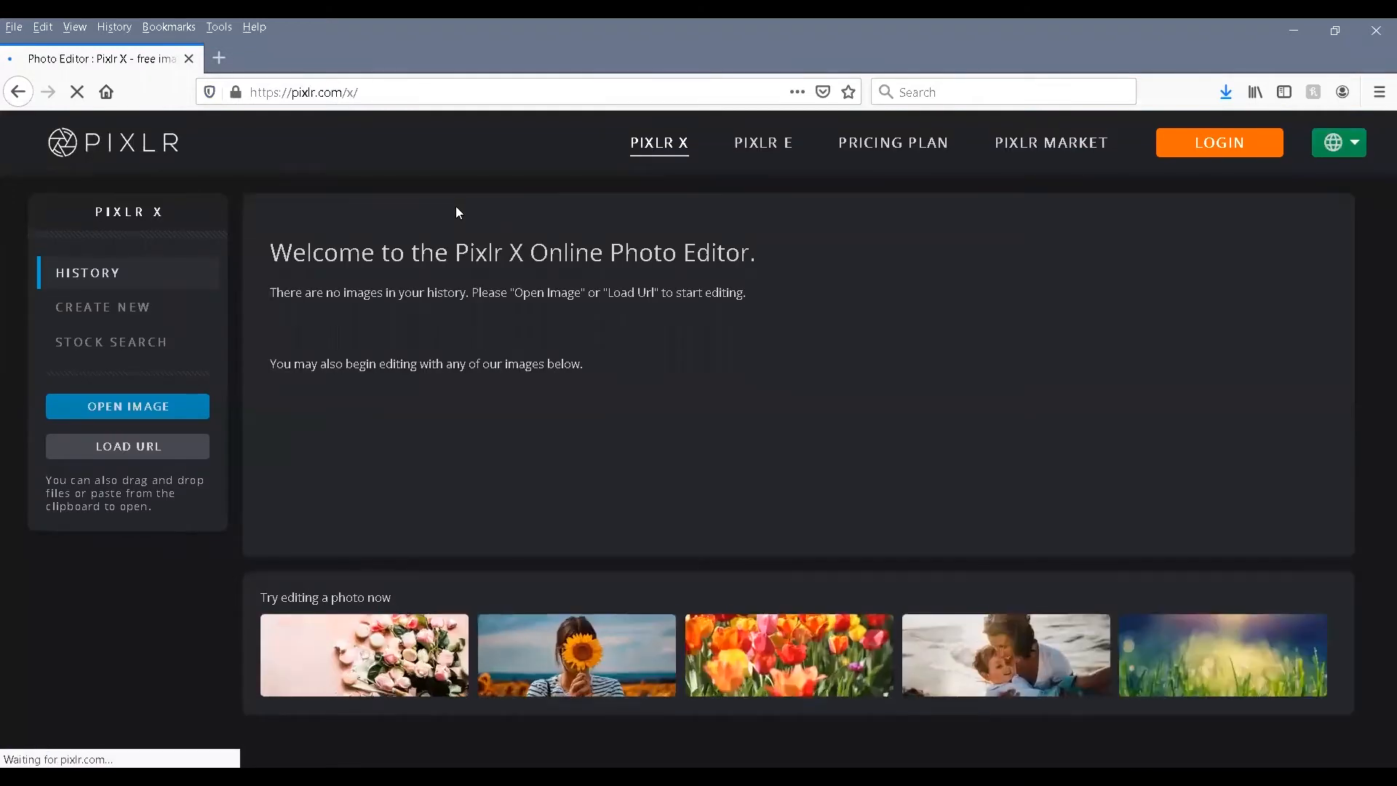
Step: Open the image file EXAMPLE_01.pxd from the CLASS_02 folder
left_click(119, 420)
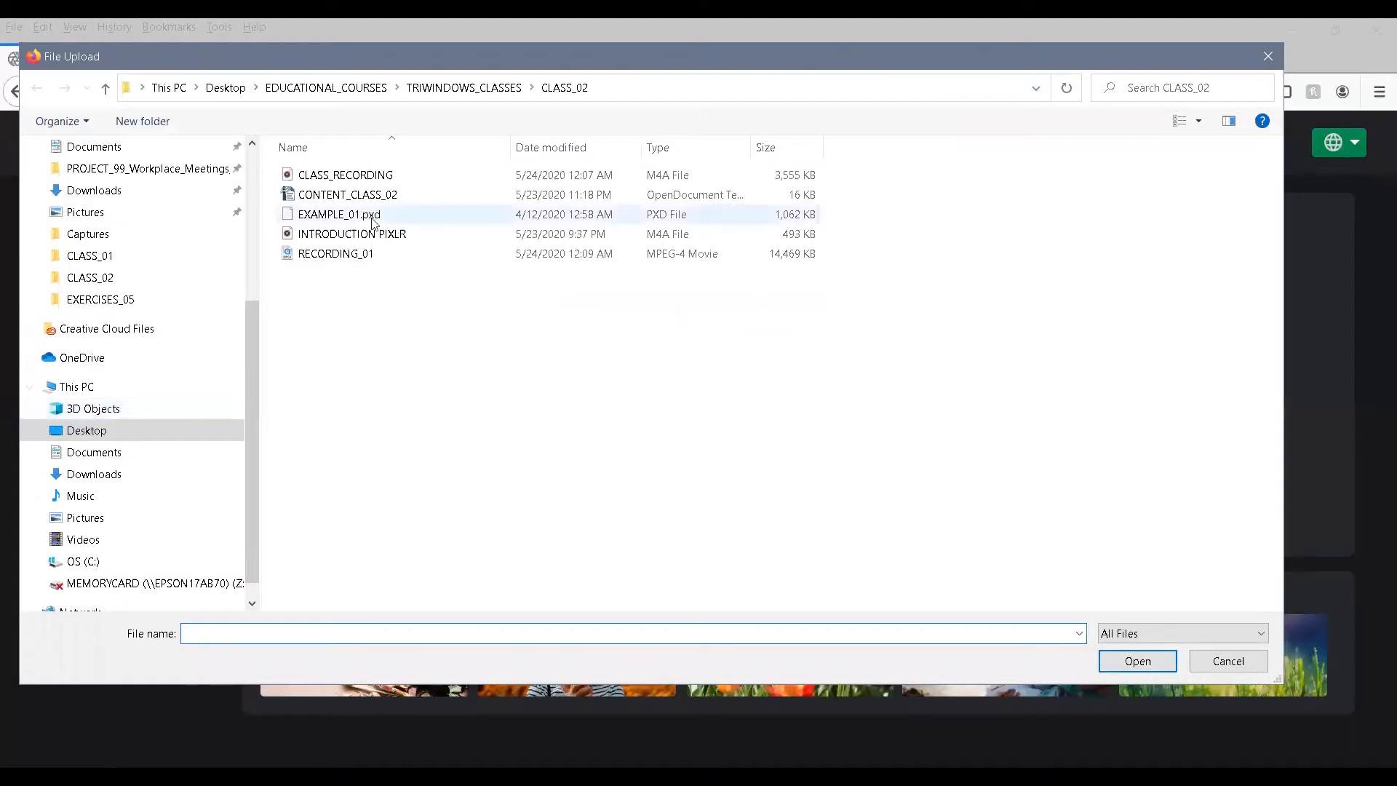
left_click(373, 218)
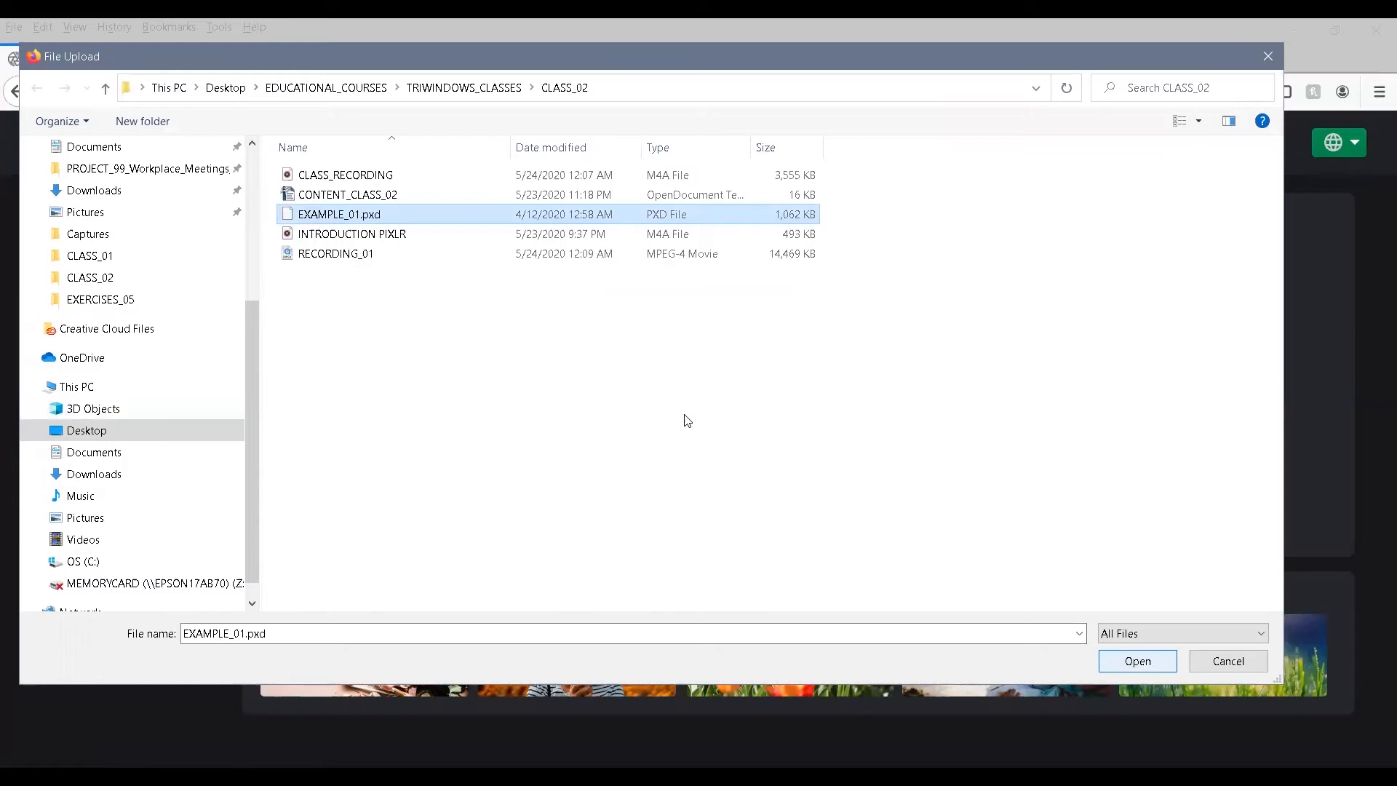
key("Return")
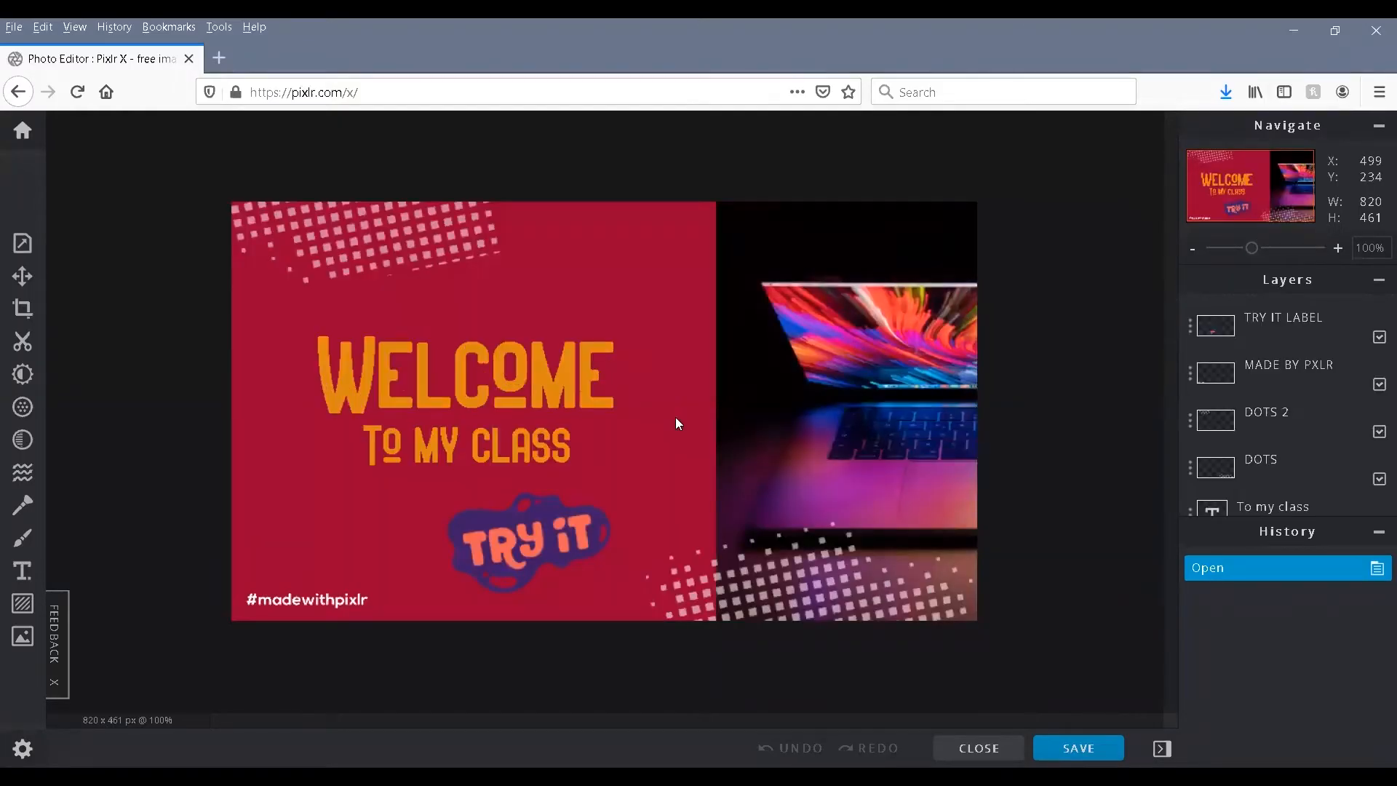
left_click(24, 248)
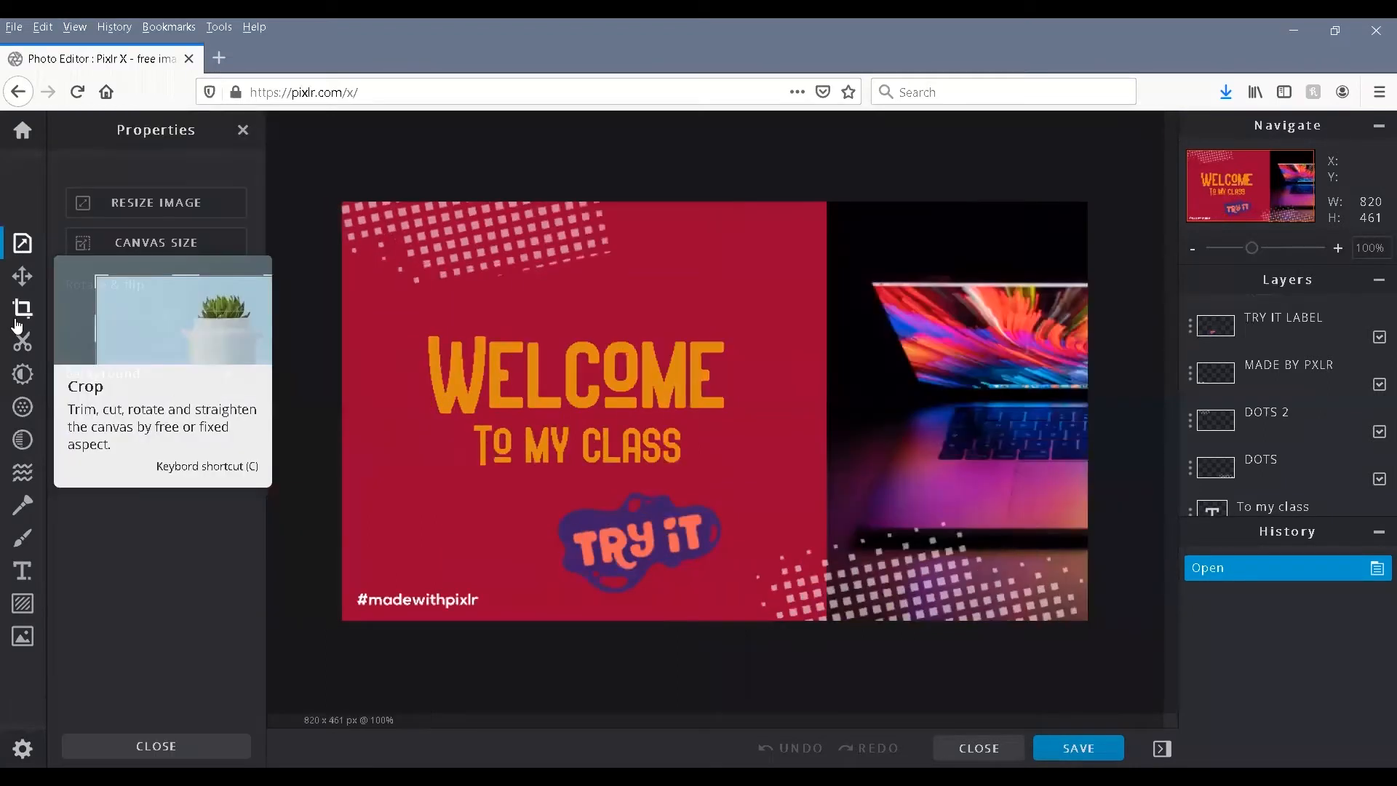
left_click(23, 310)
left_click(21, 412)
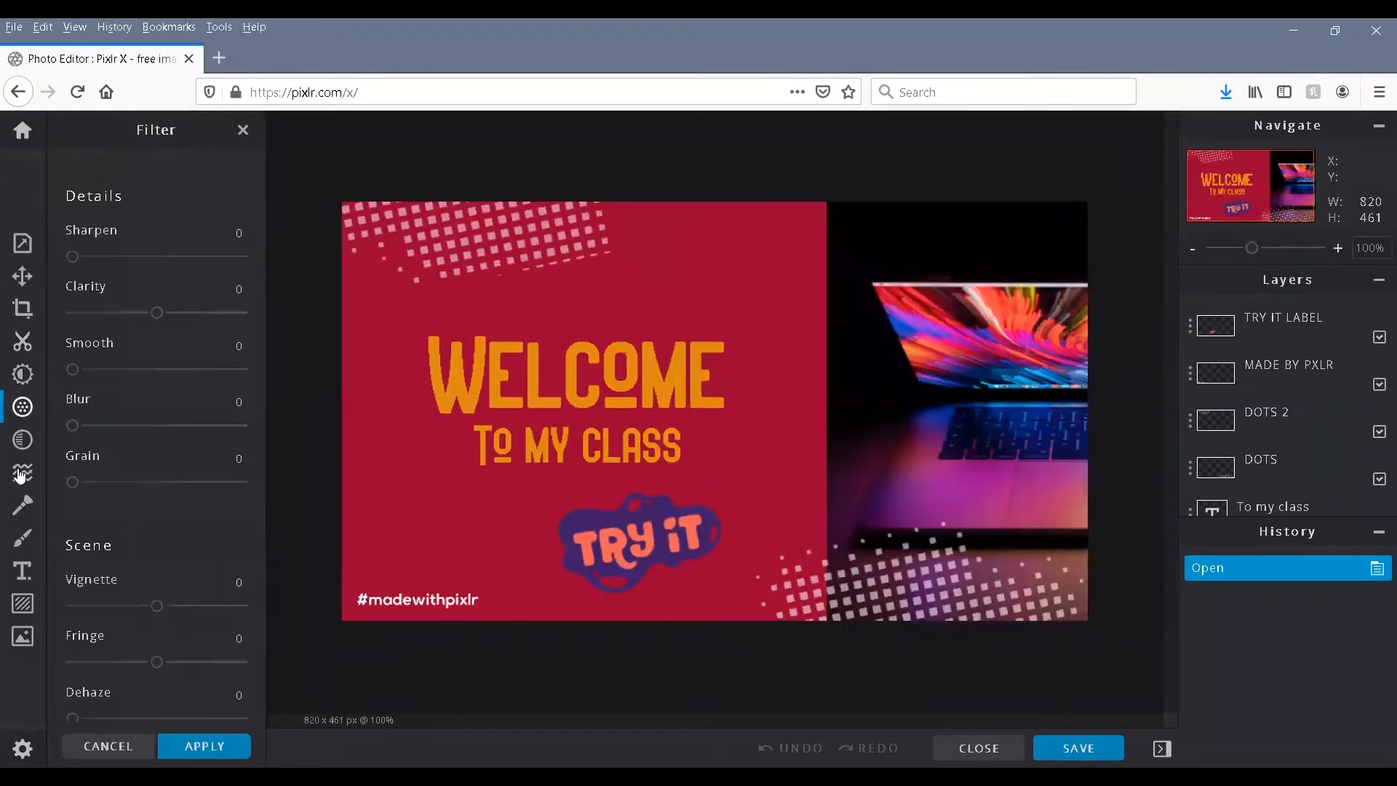
left_click(22, 574)
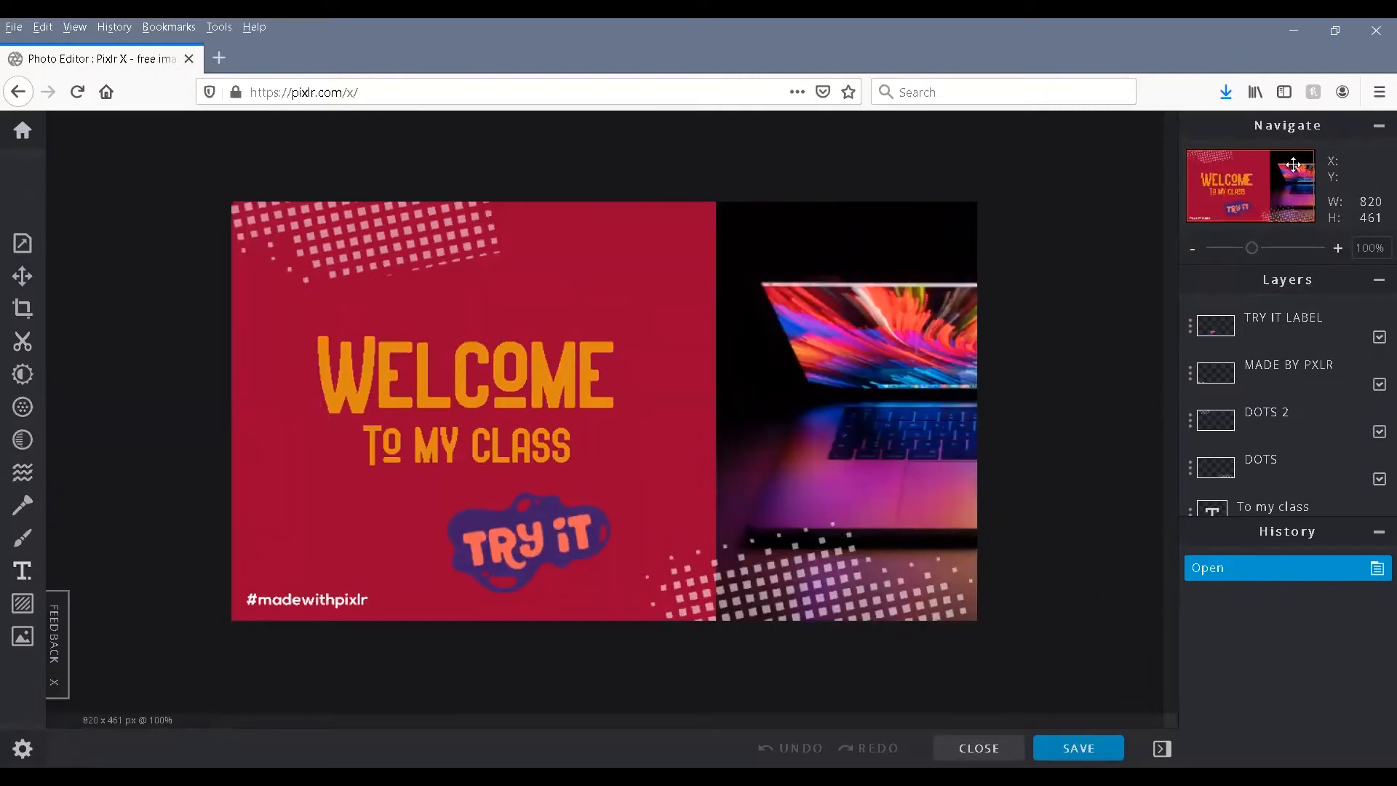
Step: Examine the design at different zoom levels, panning across the Welcome text and its surroundings
left_click_drag(1253, 248, 1236, 249)
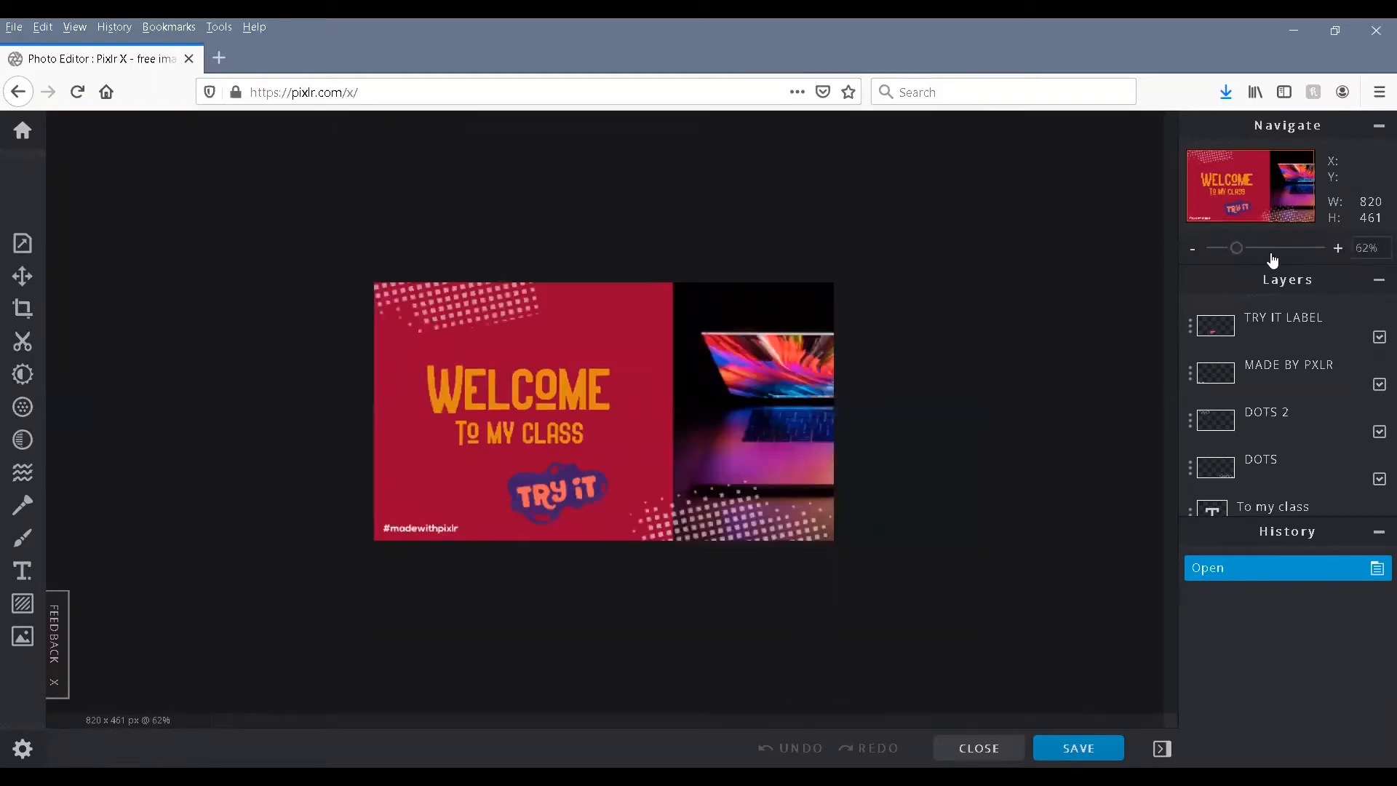
left_click(1269, 249)
left_click_drag(1254, 189, 1149, 207)
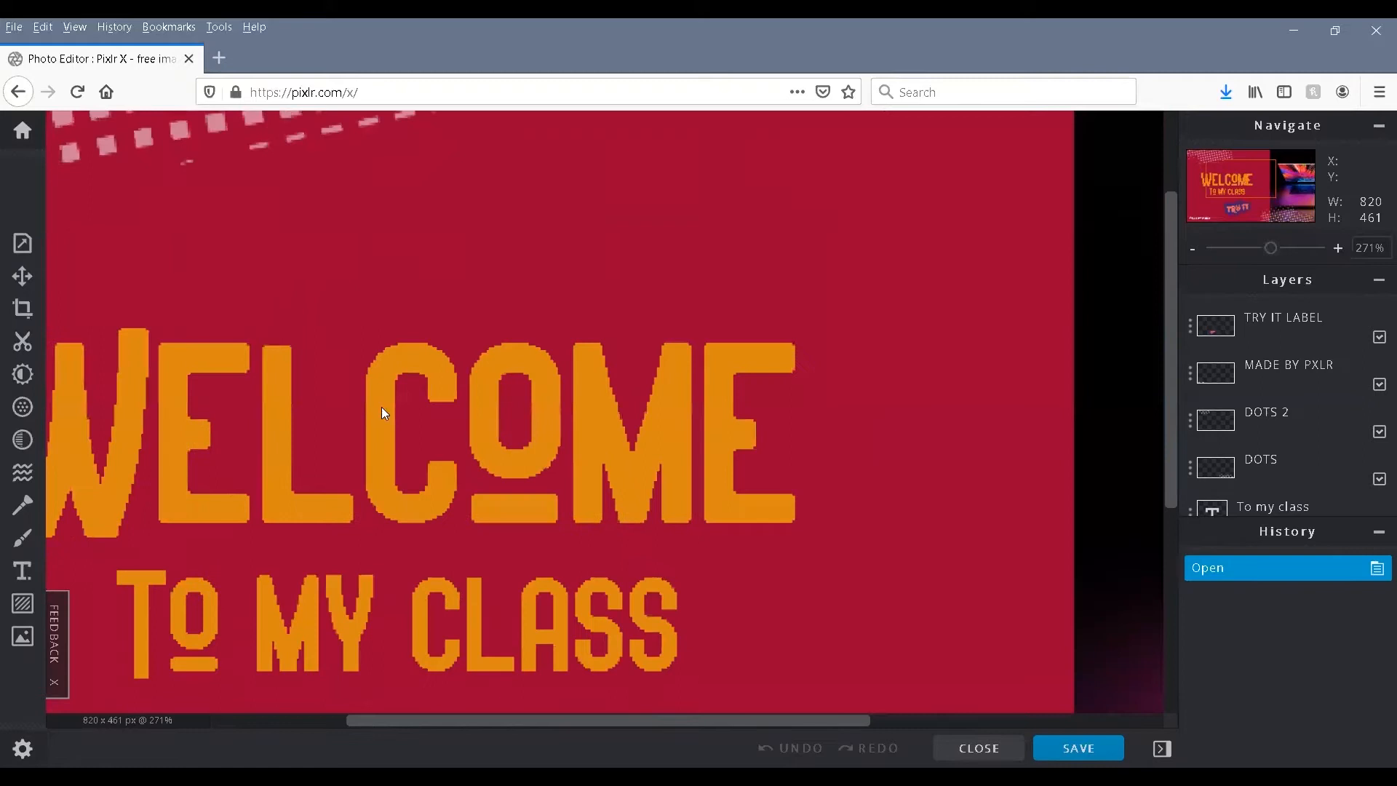
scroll(381, 408, "down", 5)
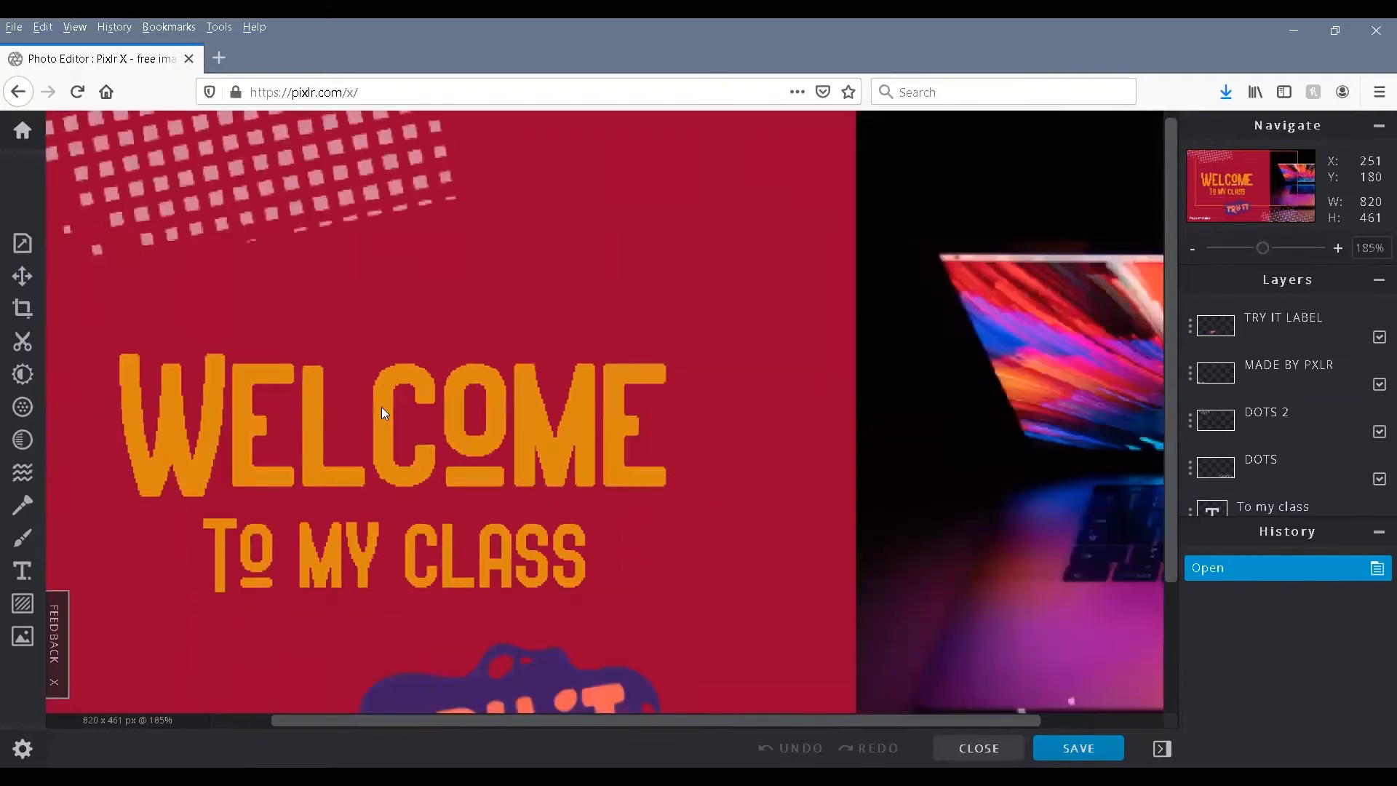
scroll(524, 425, "down", 1)
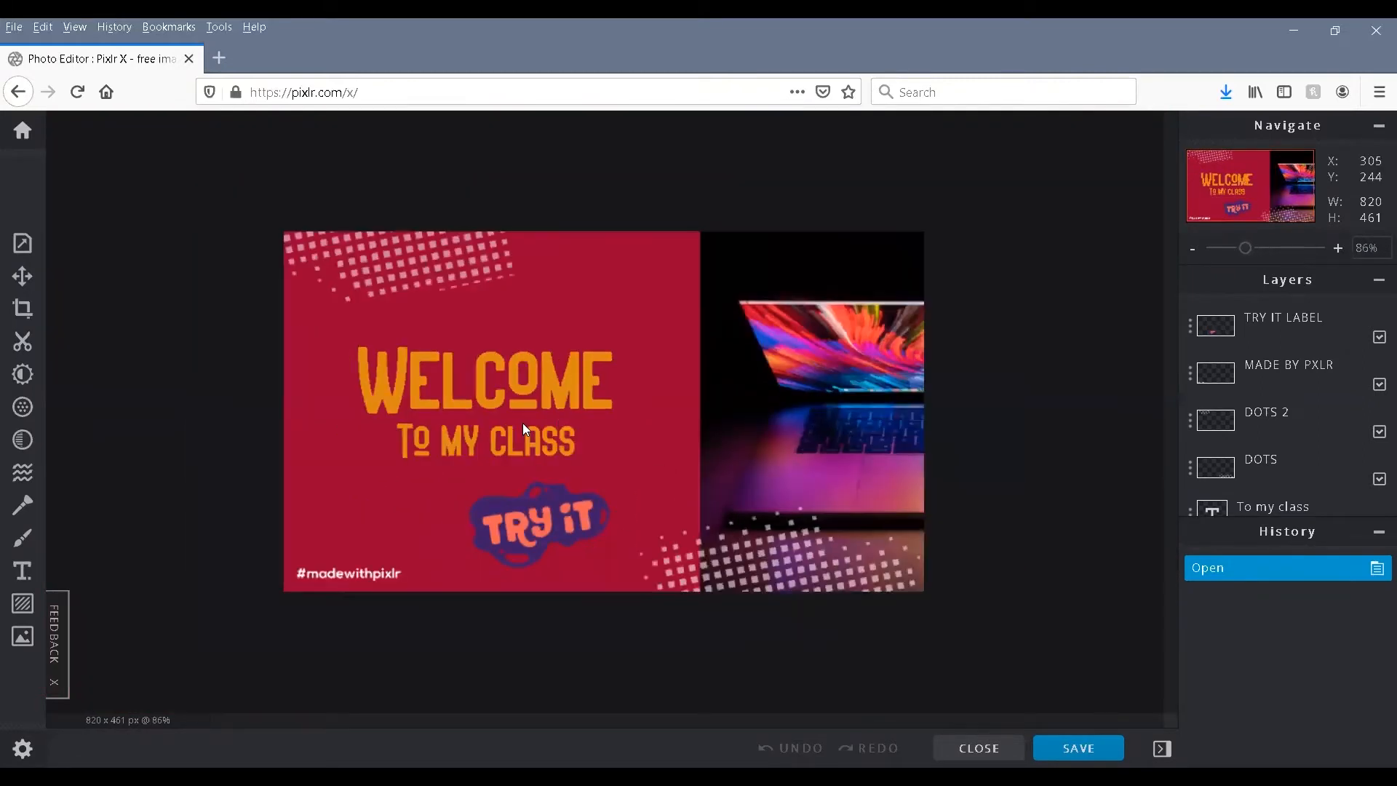
scroll(524, 427, "up", 2)
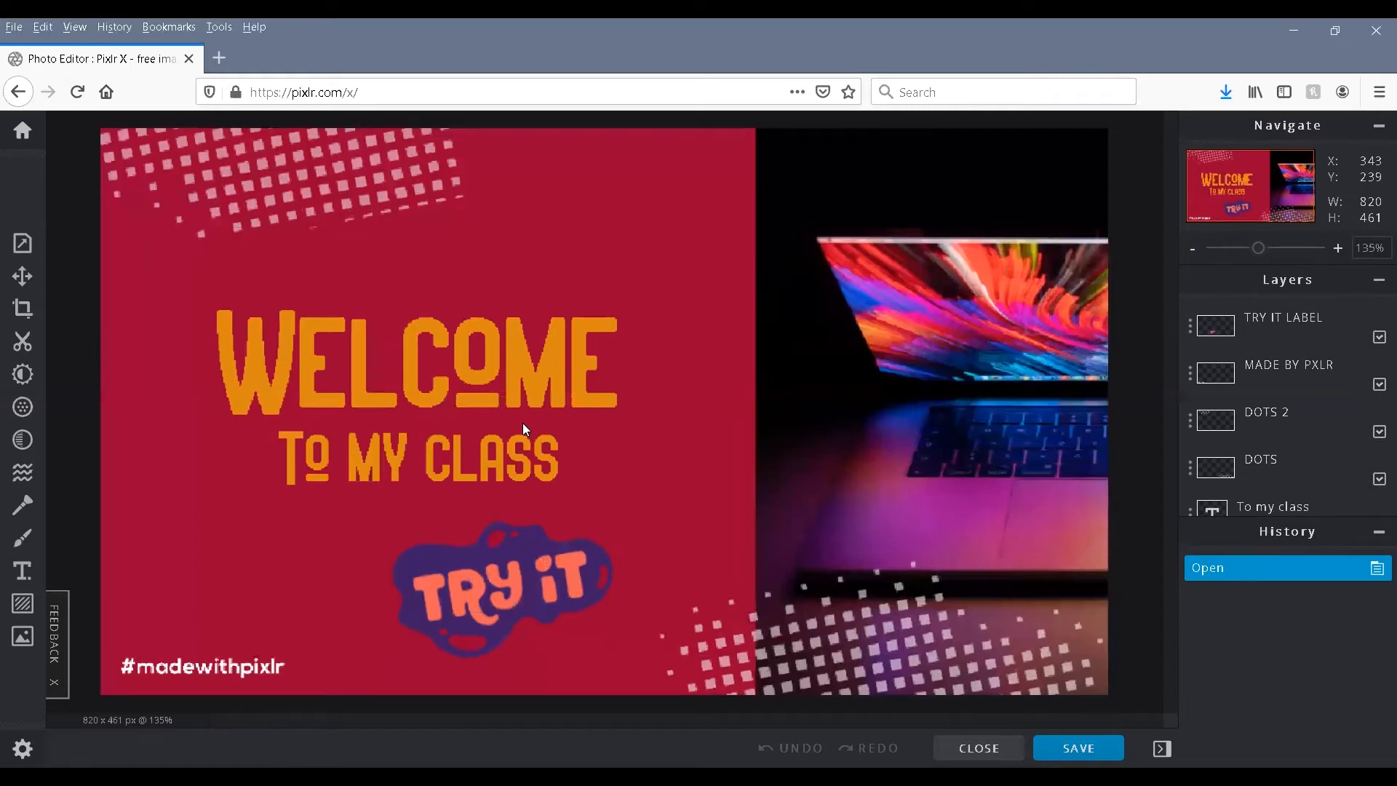
scroll(524, 428, "up", 4)
scroll(512, 416, "up", 1)
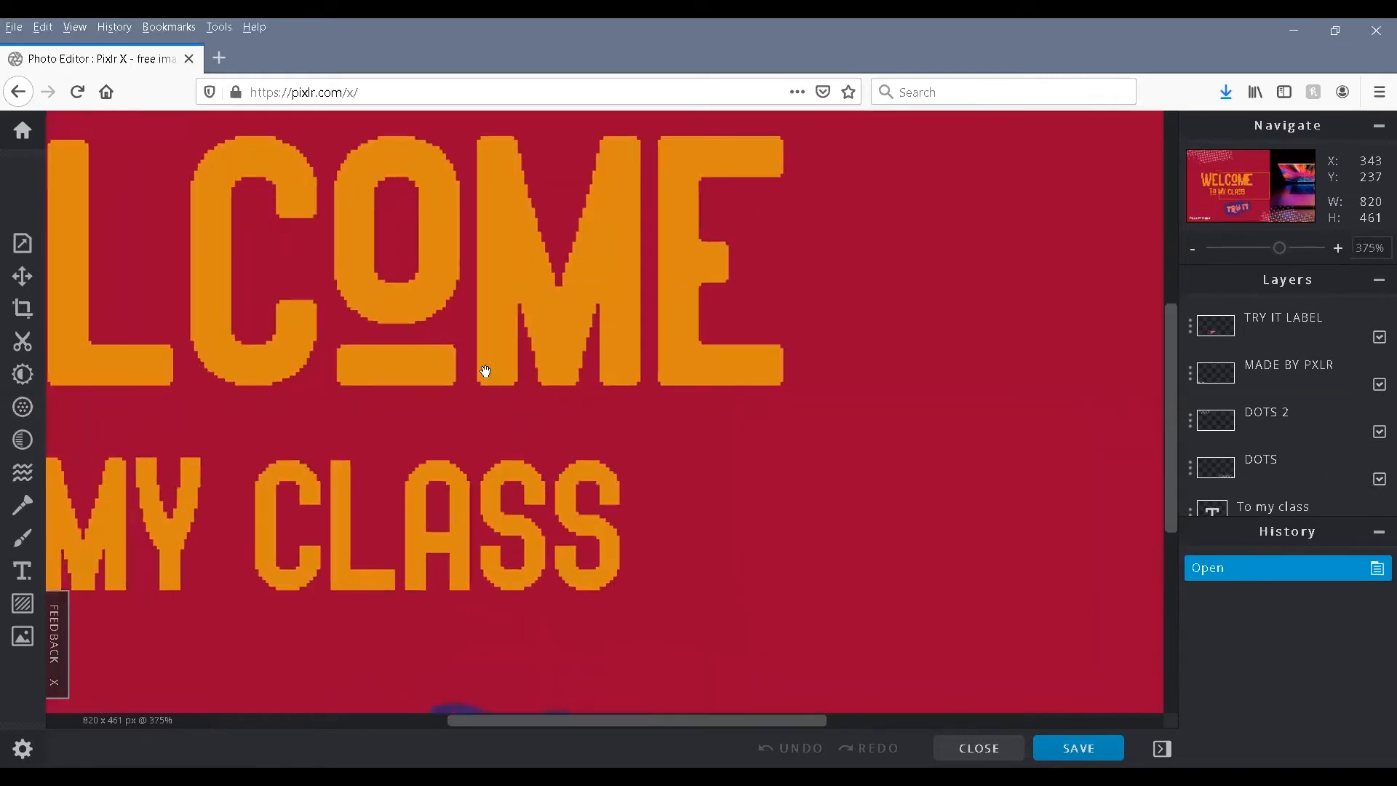
left_click_drag(673, 414, 848, 418)
left_click_drag(133, 224, 191, 286)
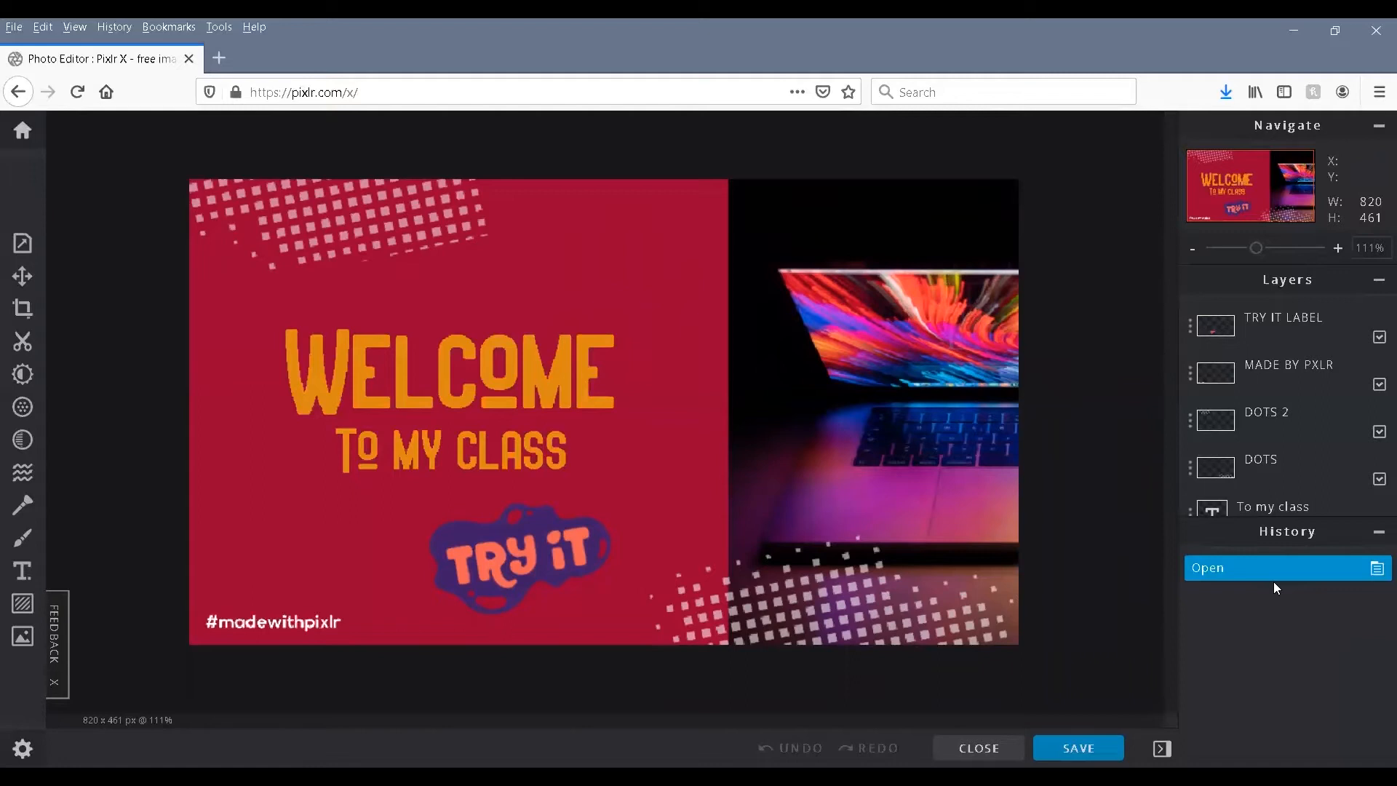
Step: Collapse the history to show the full layer list and inspect the upper layers and the To my class layer's settings
left_click(1349, 535)
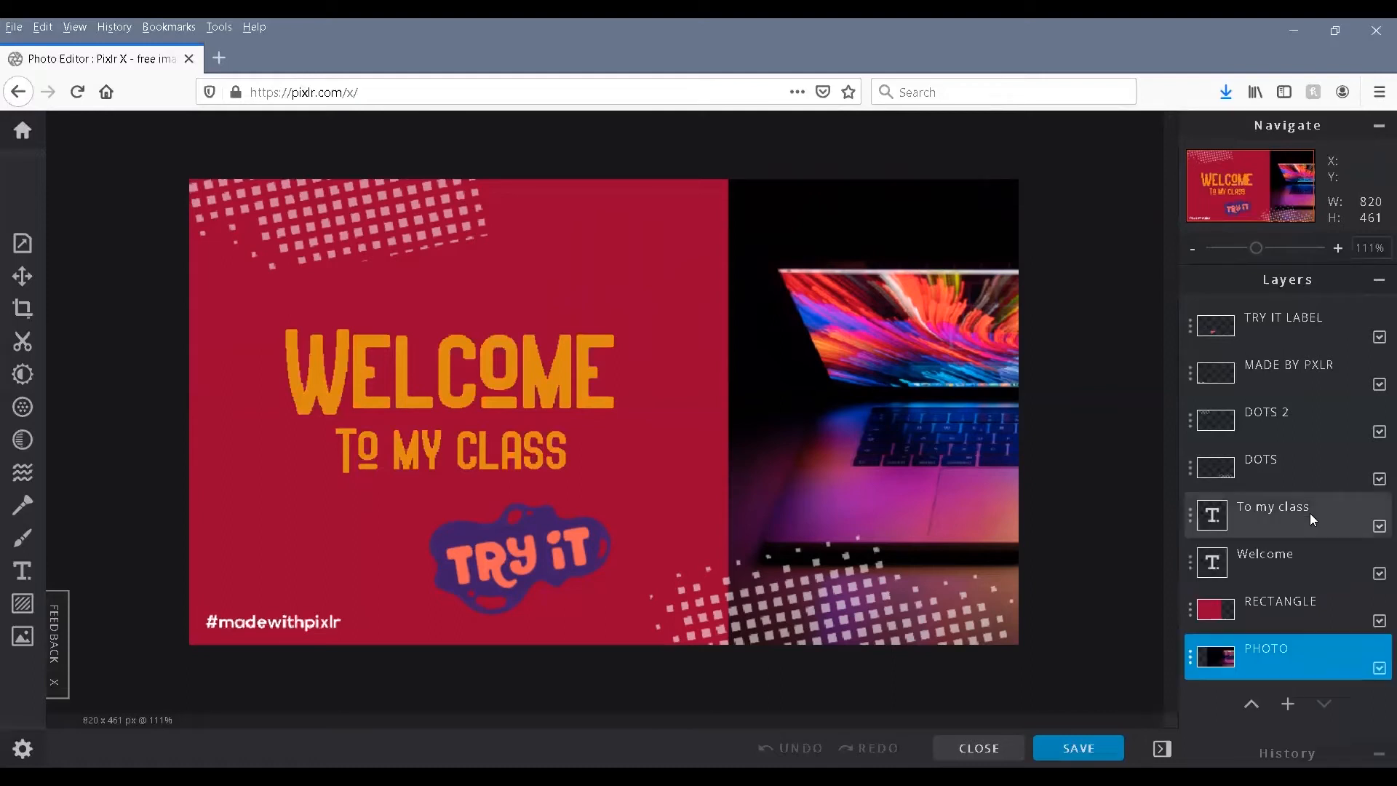
left_click(1295, 311)
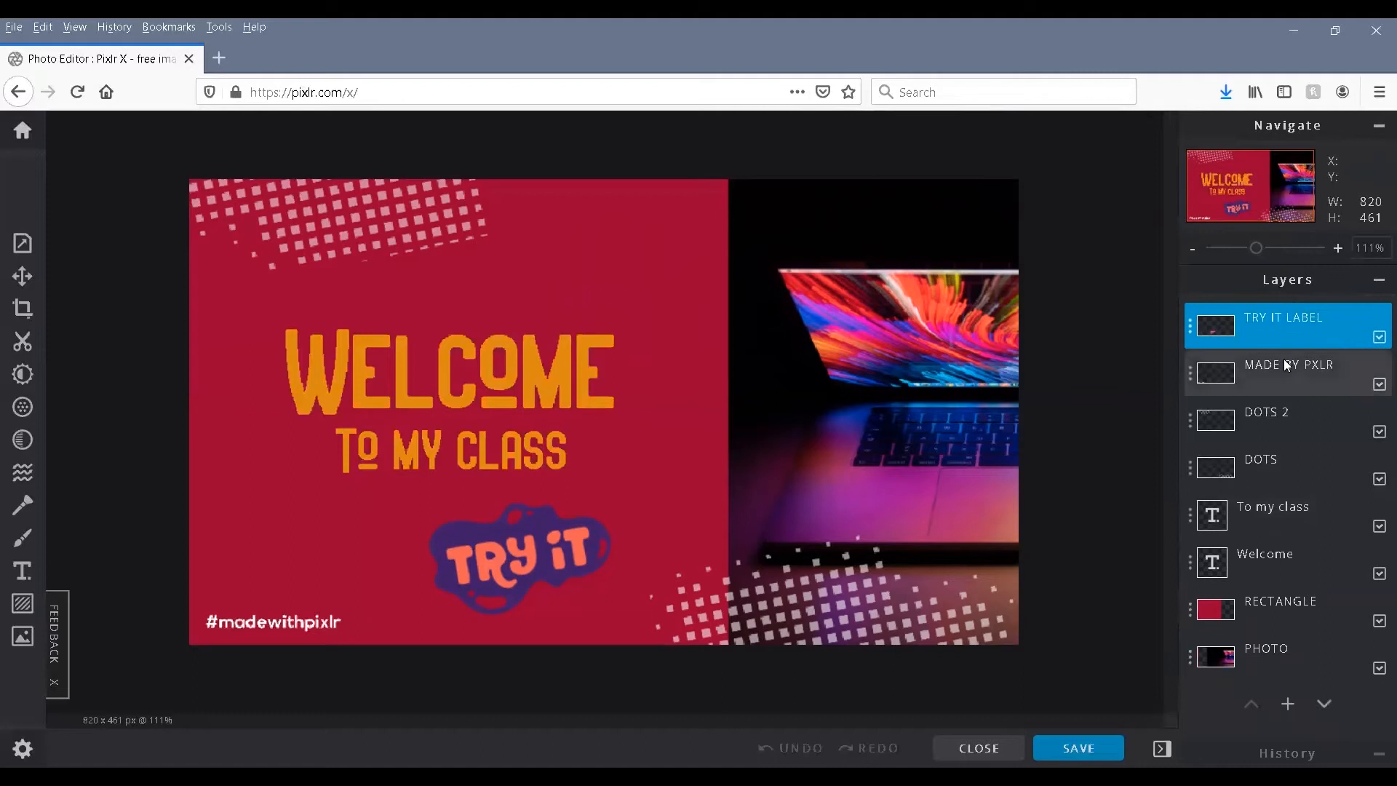
left_click(1281, 384)
left_click(1278, 437)
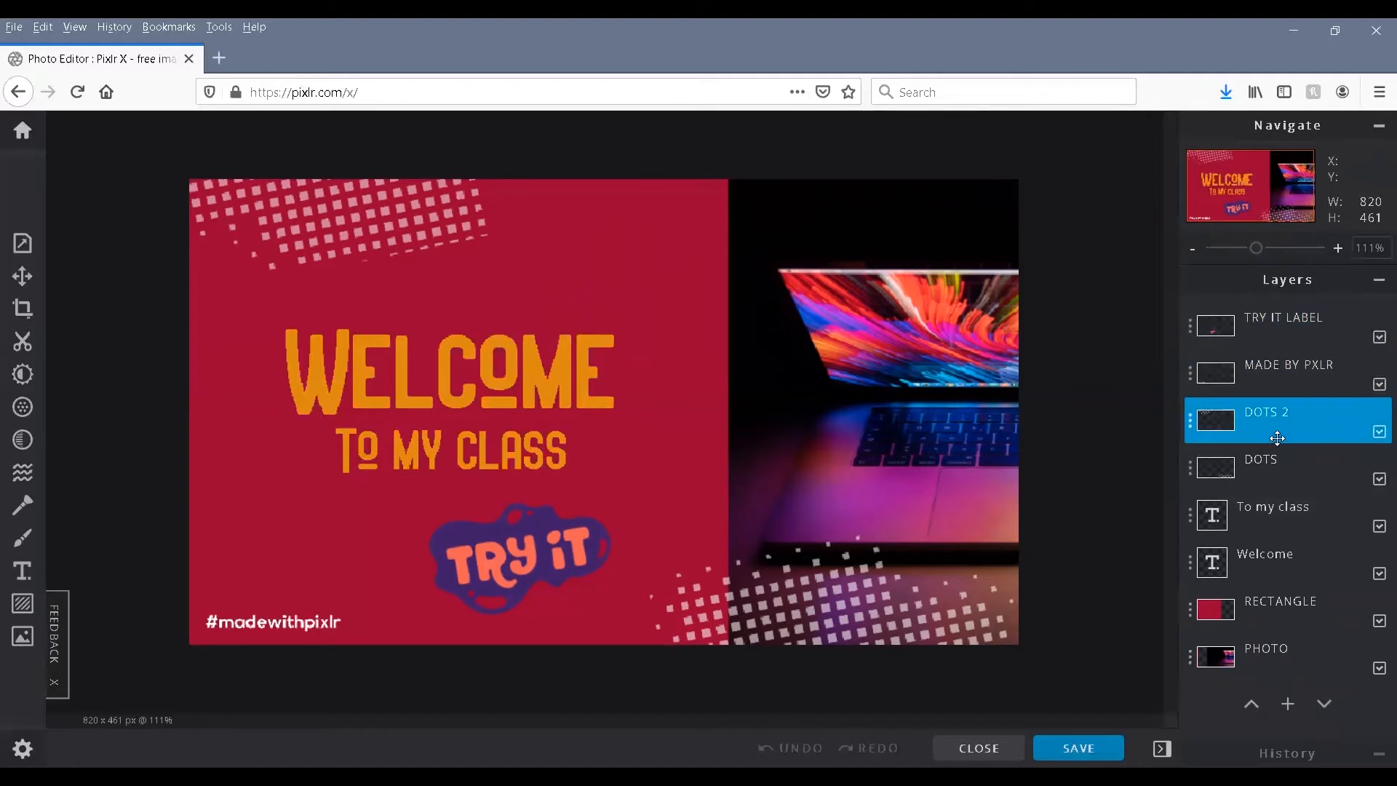
left_click(1273, 464)
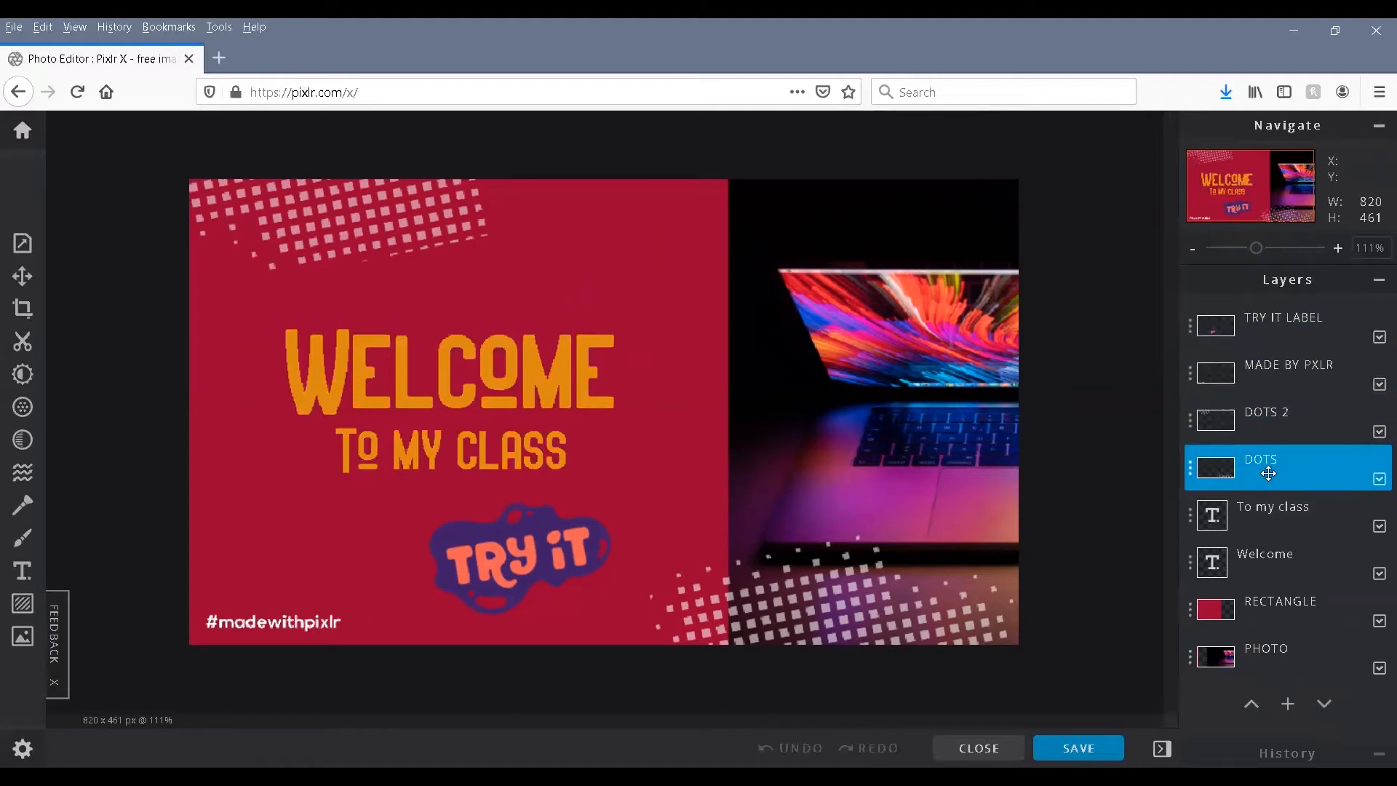
left_click(1190, 520)
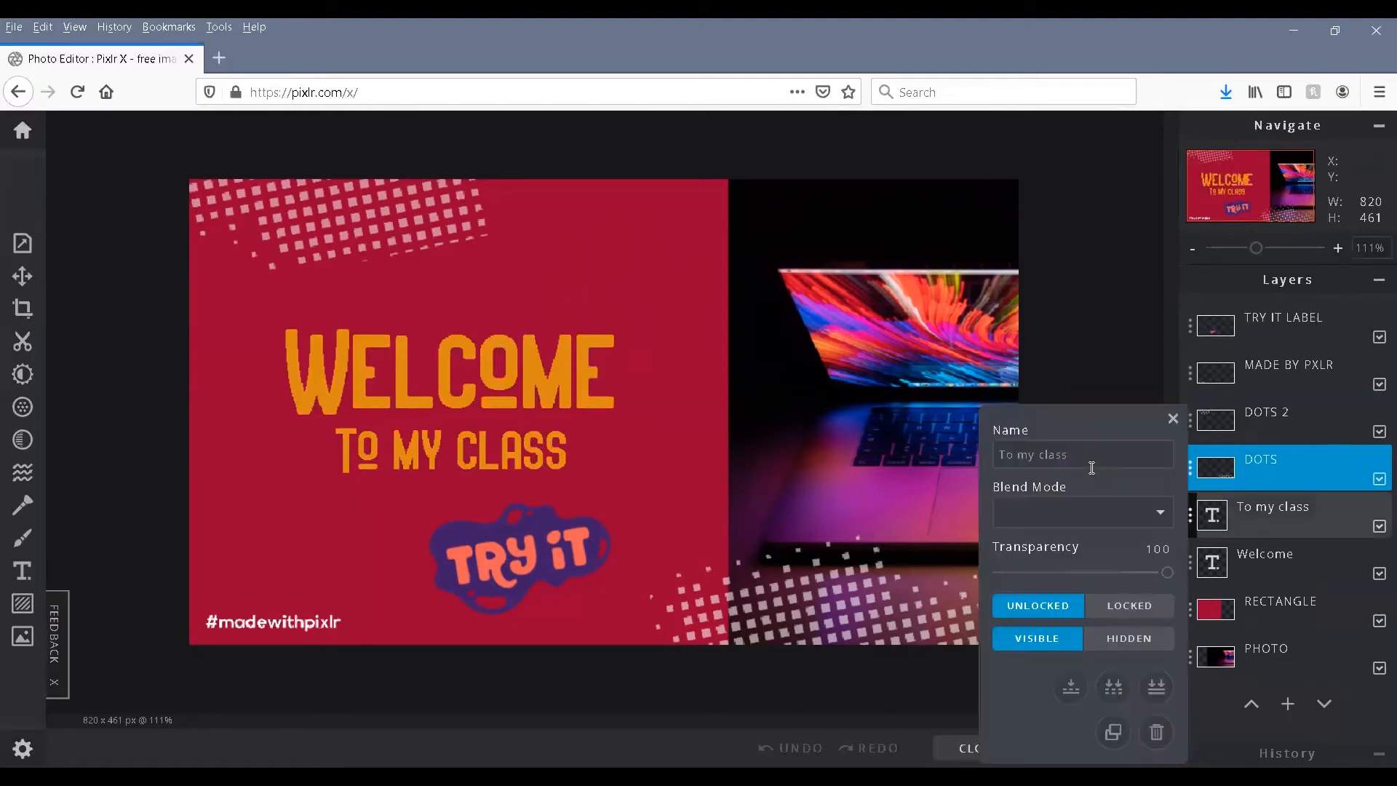
left_click(1179, 426)
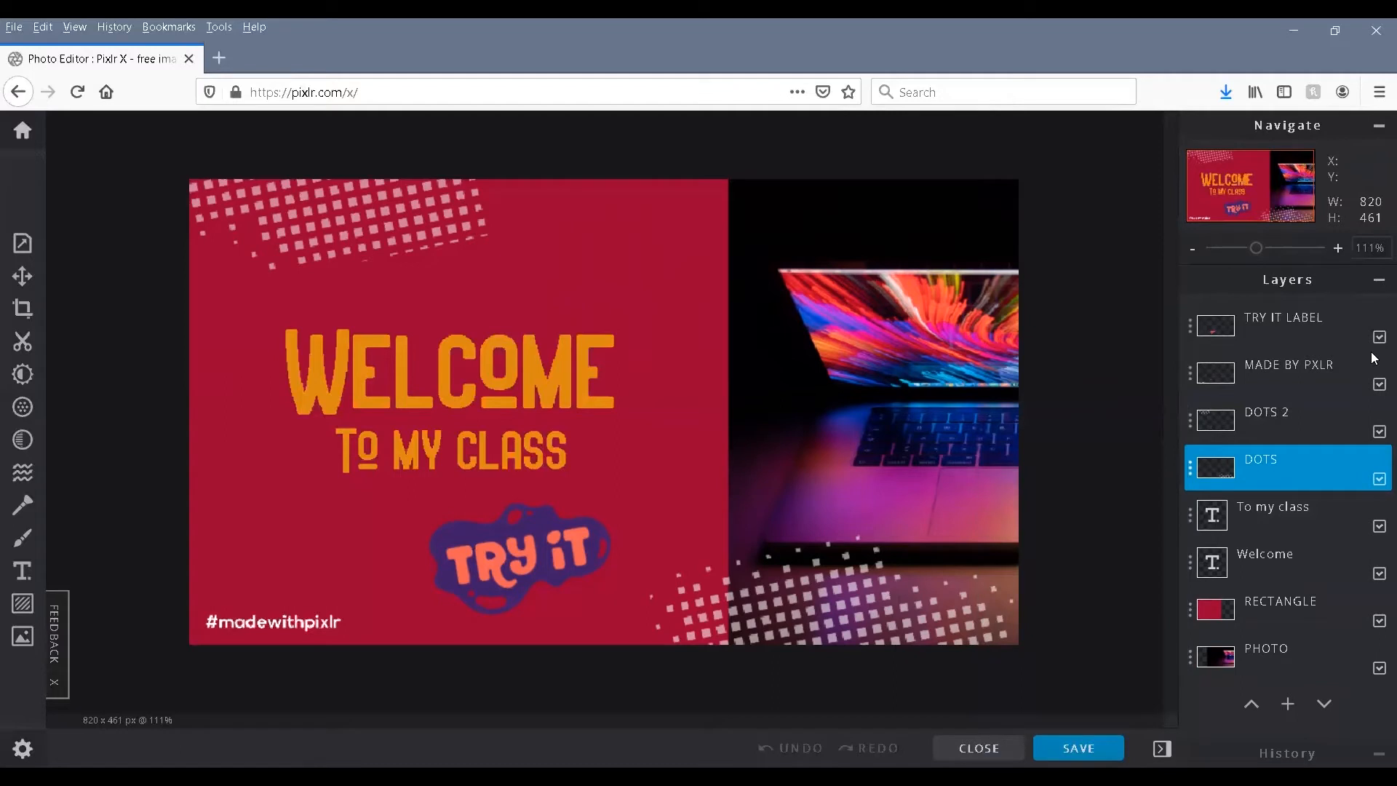
Step: Hide the layers from TRY IT LABEL down to RECTANGLE one by one, and show them all again
left_click(1379, 338)
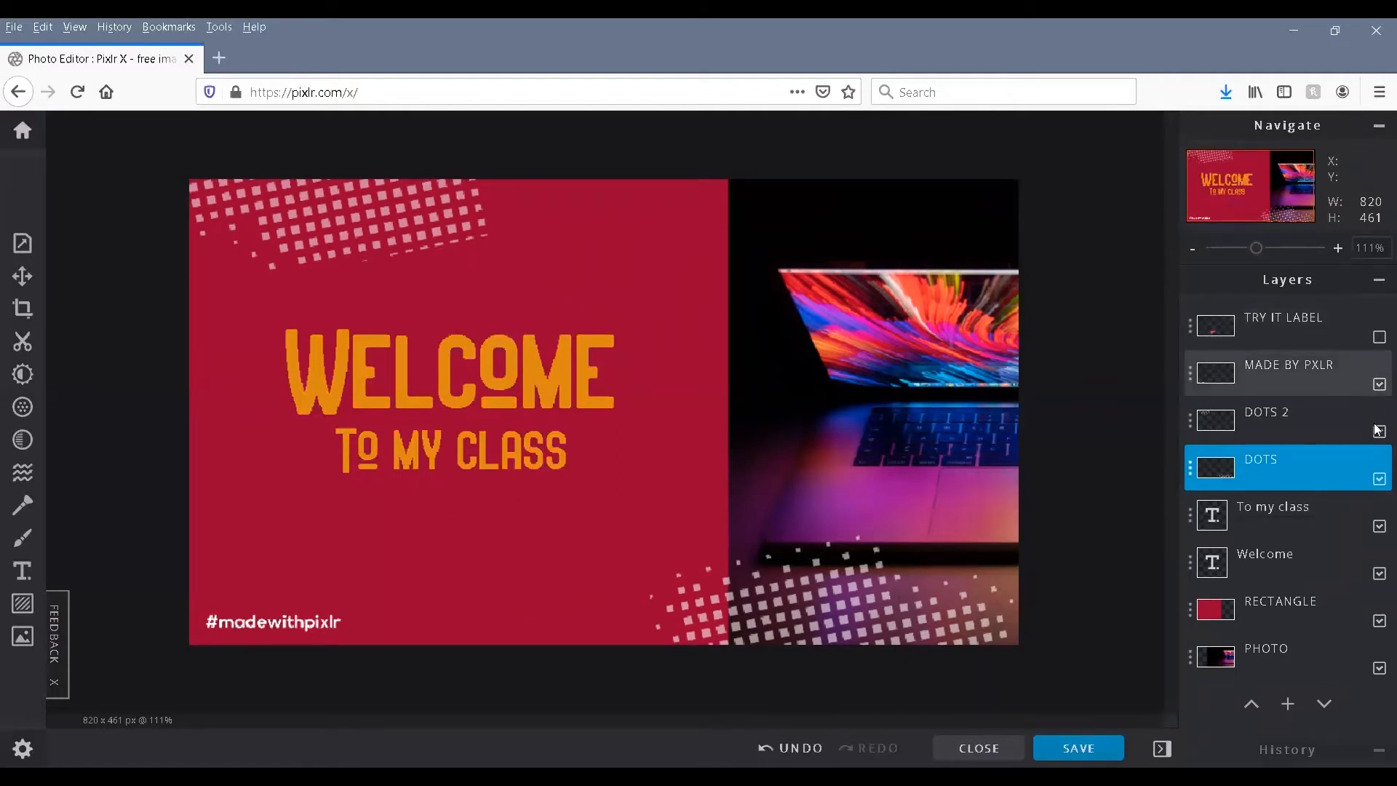
left_click(1380, 384)
left_click(1378, 433)
left_click(1379, 479)
left_click(1379, 526)
left_click(1380, 574)
left_click(1379, 621)
left_click(1379, 621)
left_click(1380, 574)
left_click(1380, 526)
left_click(1379, 480)
left_click(1379, 432)
left_click(1380, 384)
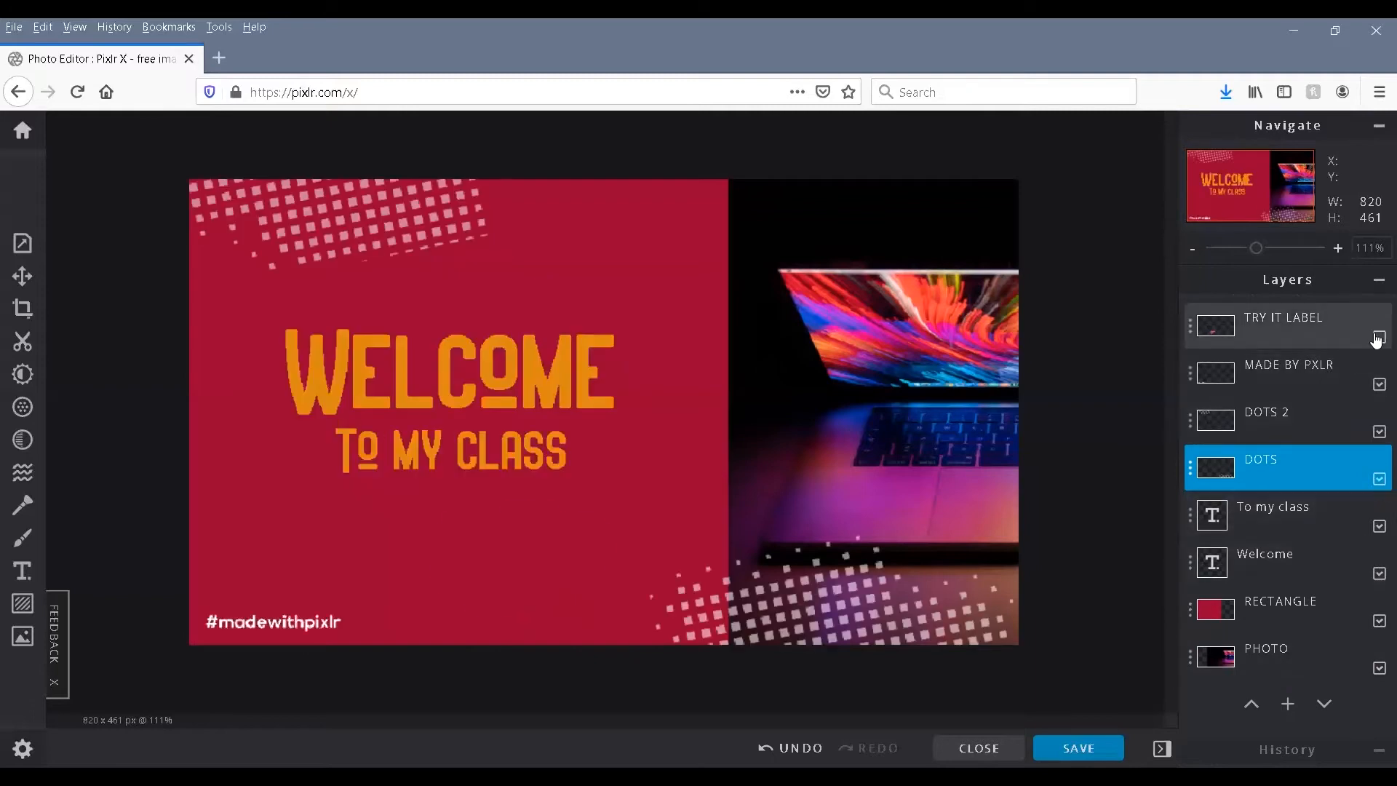
left_click(1380, 338)
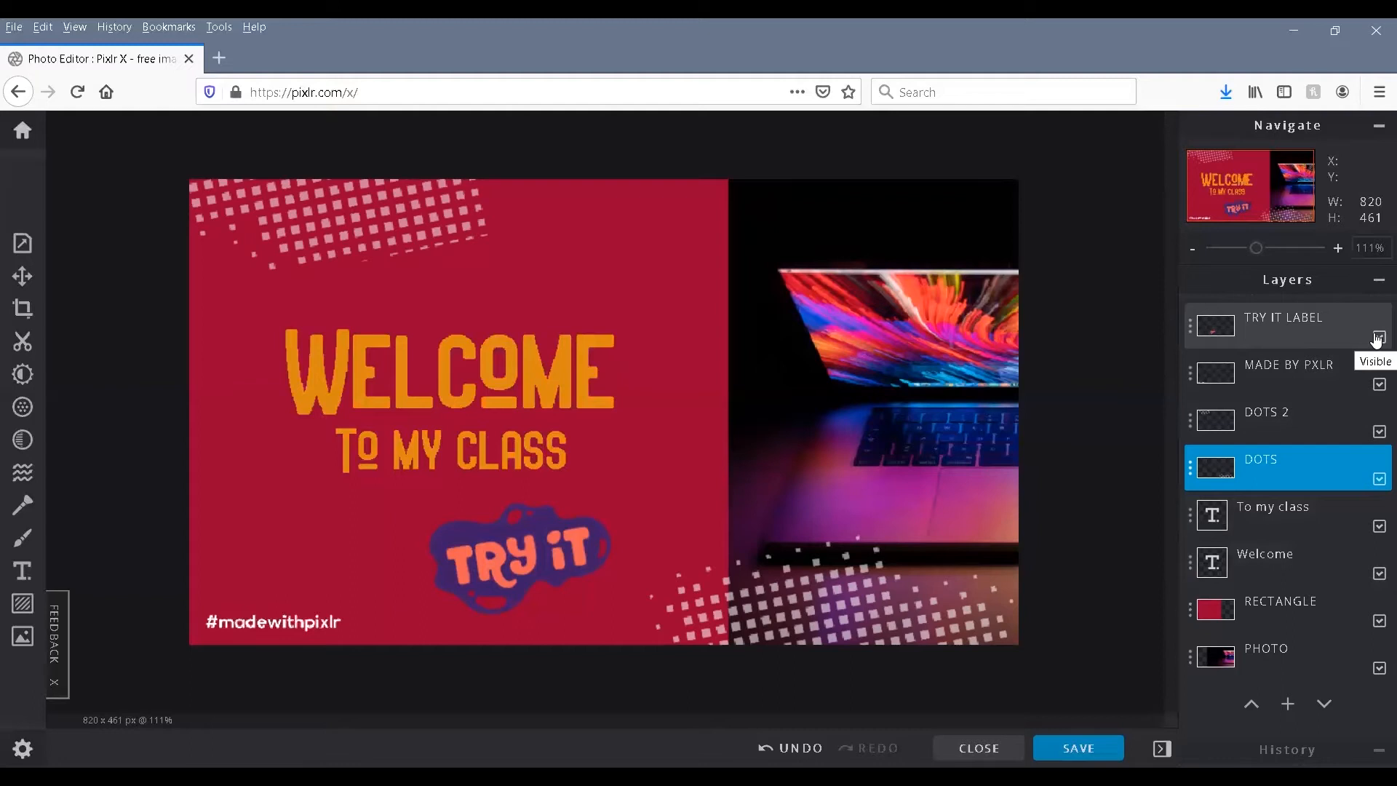
Step: Move the TRY IT LABEL layer up beside the Welcome text, across the photo's edge, and tilt it clockwise
left_click(19, 283)
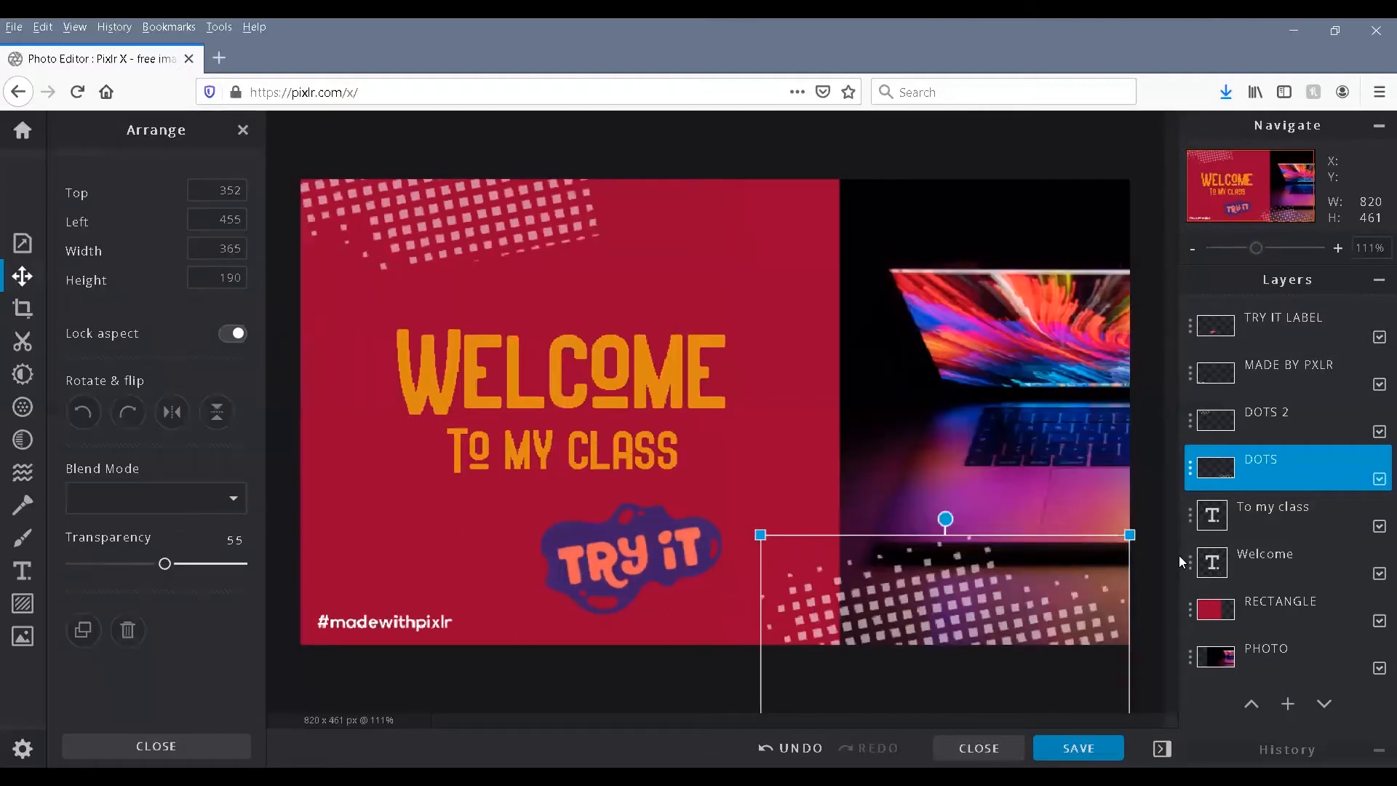
left_click(1284, 319)
left_click_drag(644, 543, 835, 429)
left_click_drag(804, 324, 859, 320)
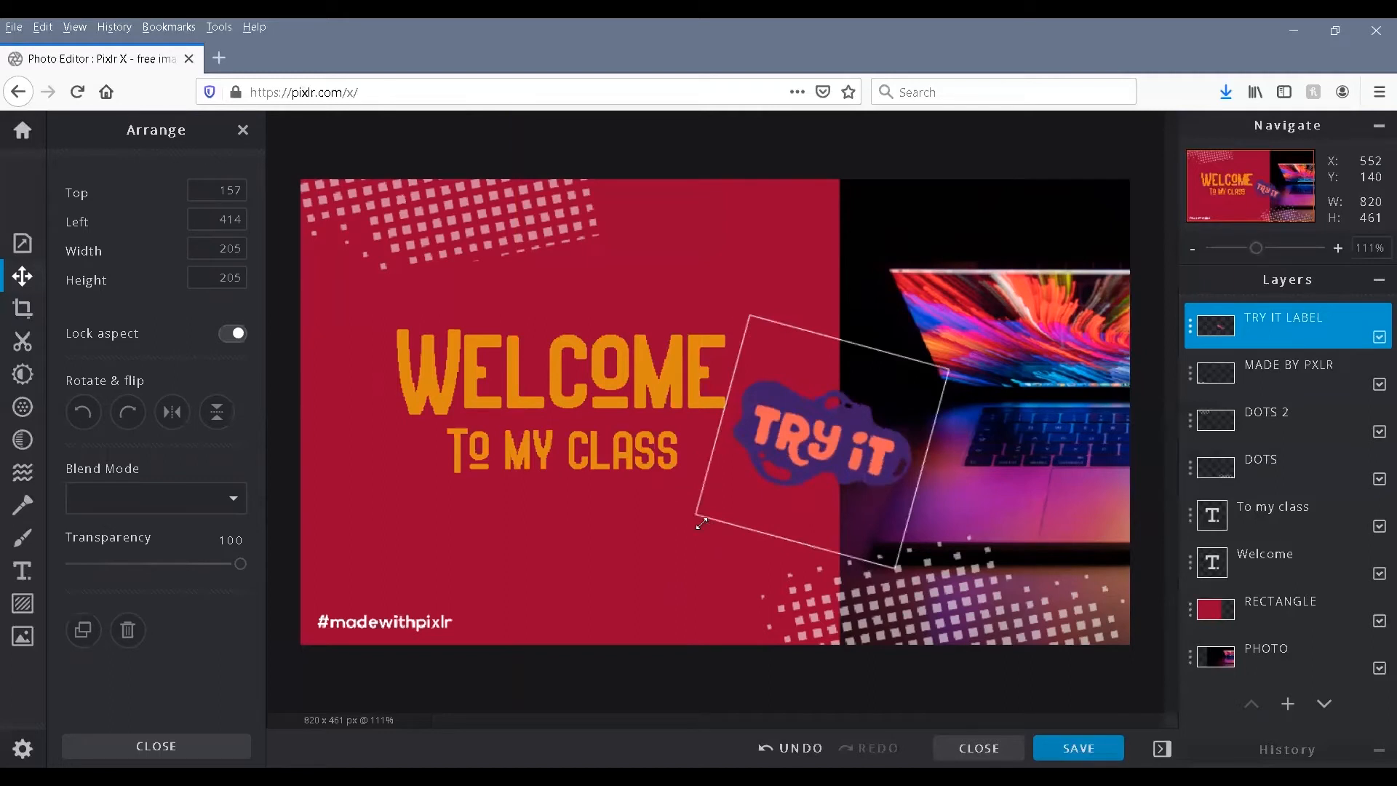
Step: Resize the TRY IT label to about 217 by 217 px and place it below the To my class text
left_click_drag(684, 535, 656, 551)
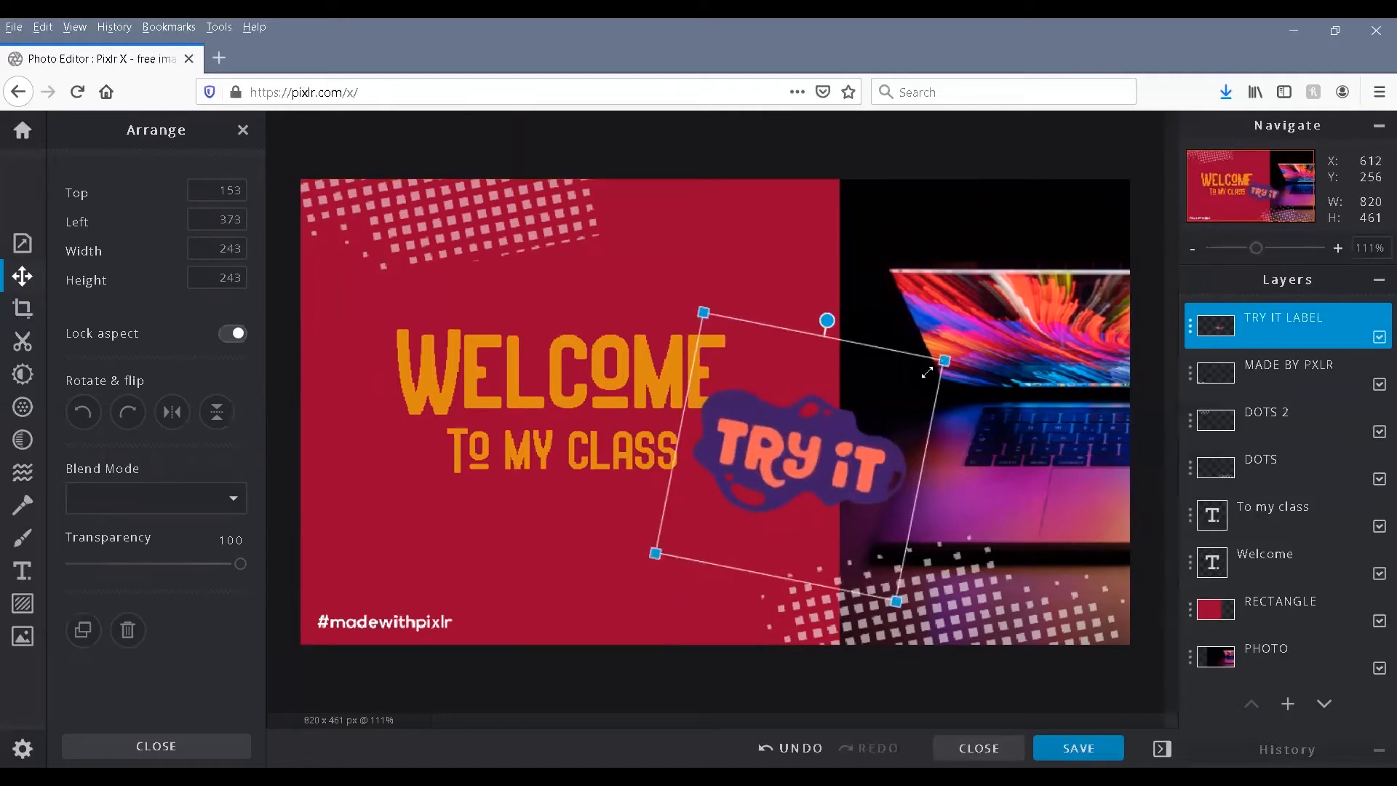
left_click_drag(927, 373, 913, 384)
left_click_drag(810, 479, 670, 569)
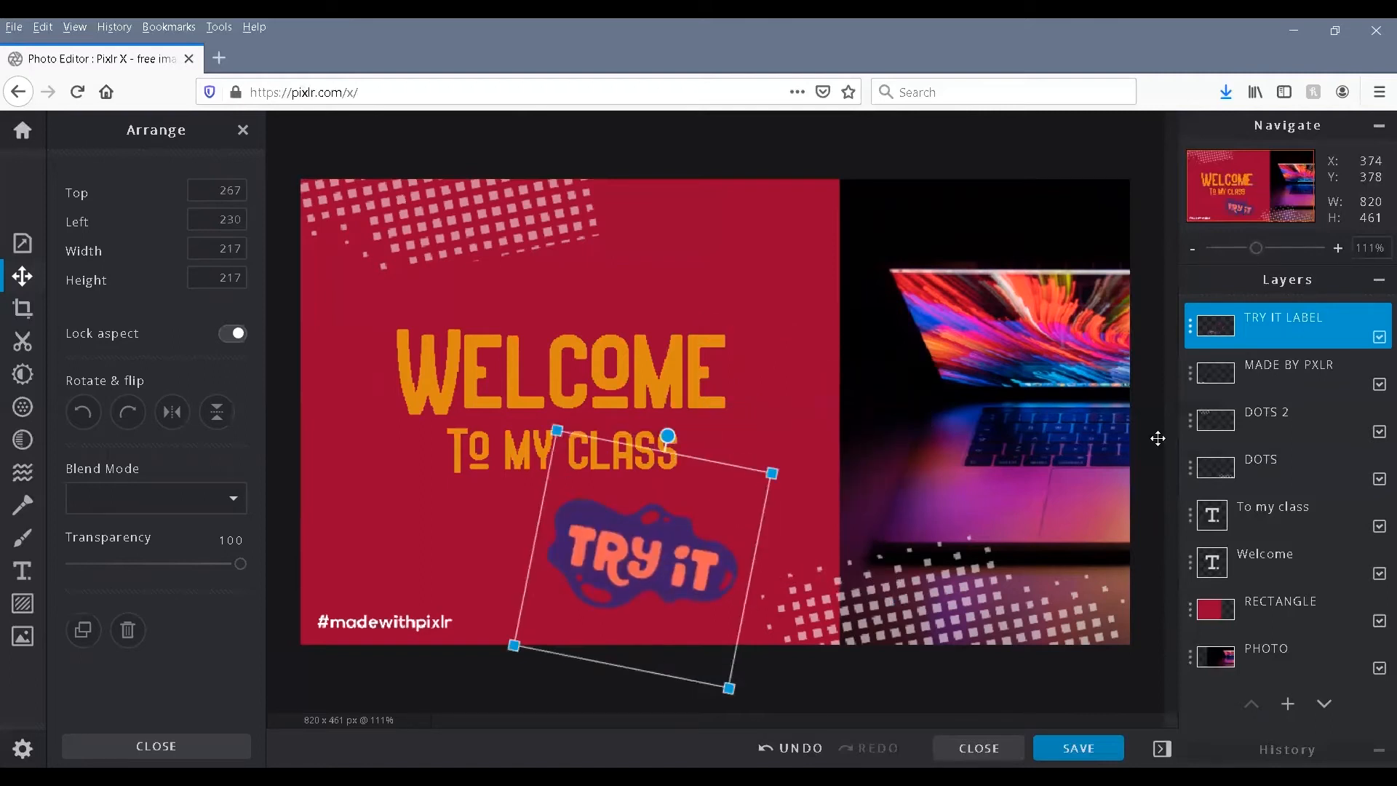
Step: Duplicate the TRY IT LABEL layer, move the copy beside the laptop, straighten it and shrink it to about 150 by 96 px
left_click(1189, 331)
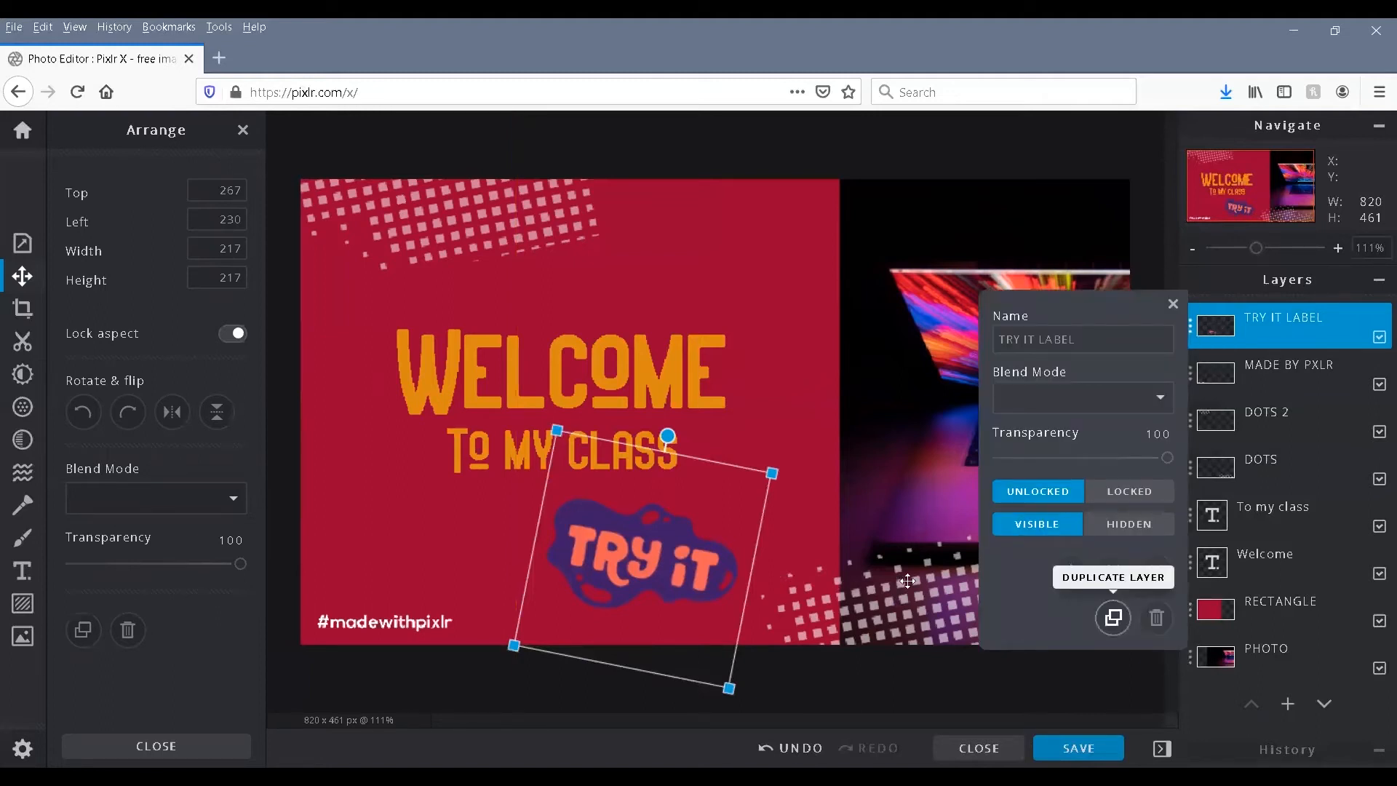
left_click(1113, 619)
left_click_drag(644, 540, 816, 435)
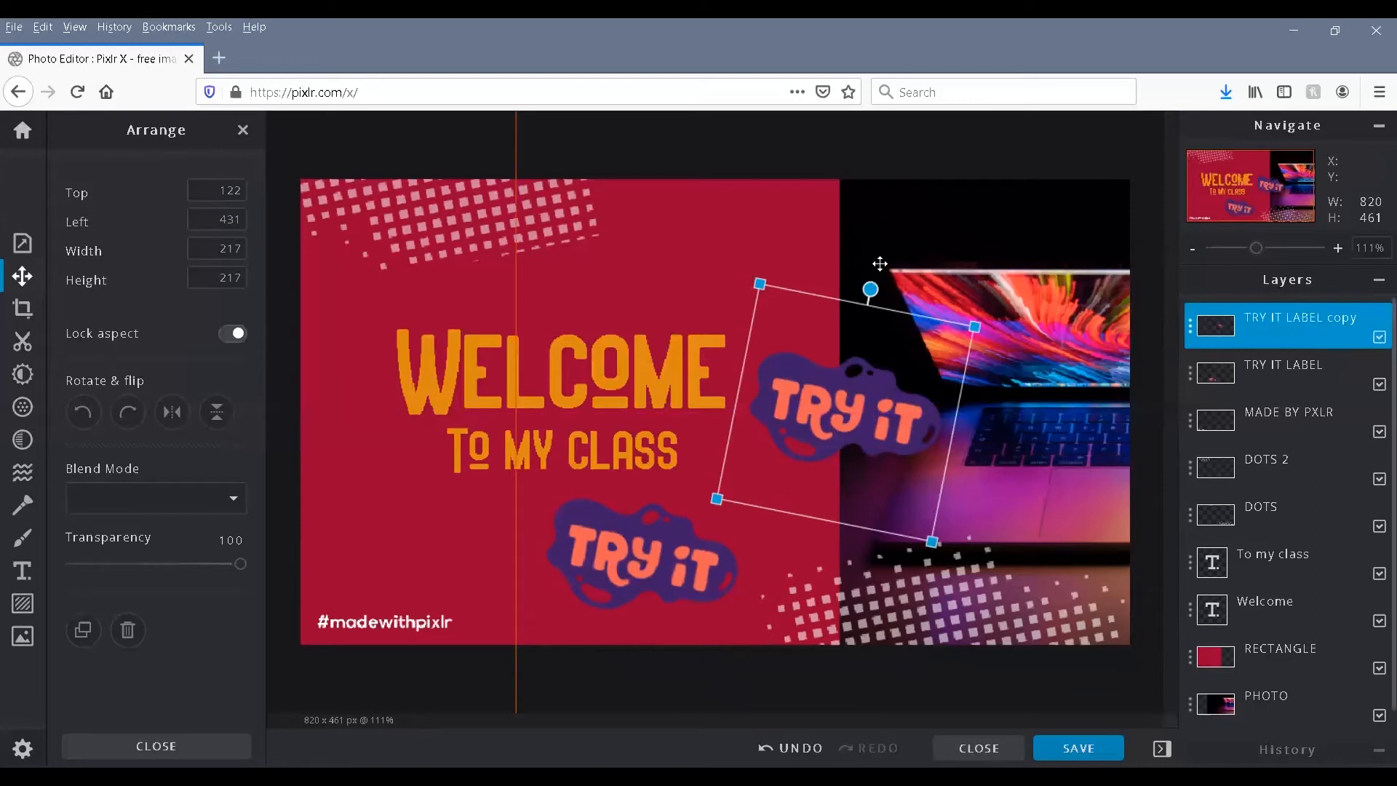
left_click_drag(871, 290, 829, 336)
left_click_drag(926, 280, 892, 339)
Step: Duplicate the smaller TRY IT label, move the new copy above it, enlarge it to about 199 by 127 px and tilt it clockwise
left_click(1191, 327)
left_click(1113, 619)
left_click_drag(829, 442, 823, 288)
left_click(826, 221)
left_click(832, 277)
left_click_drag(896, 245, 947, 211)
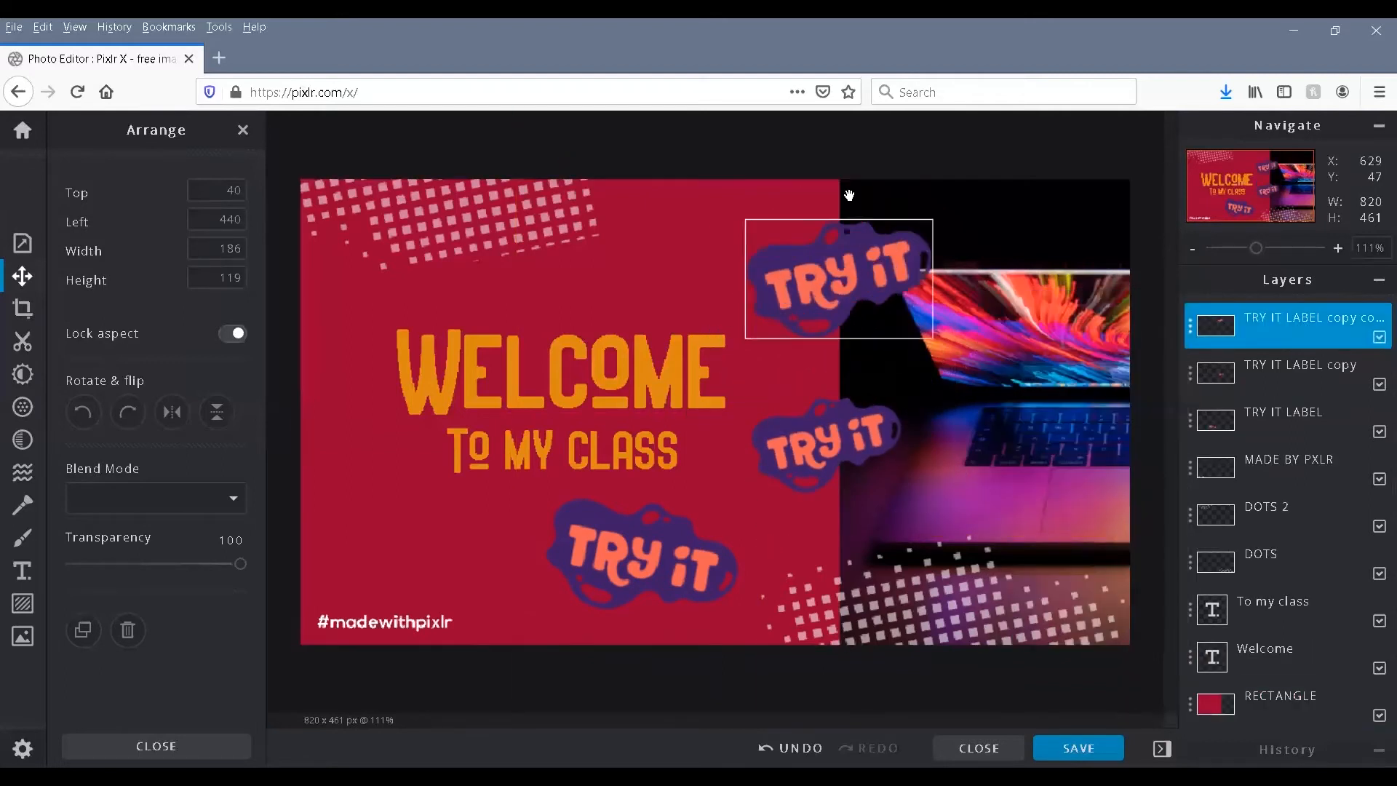
left_click_drag(849, 194, 883, 204)
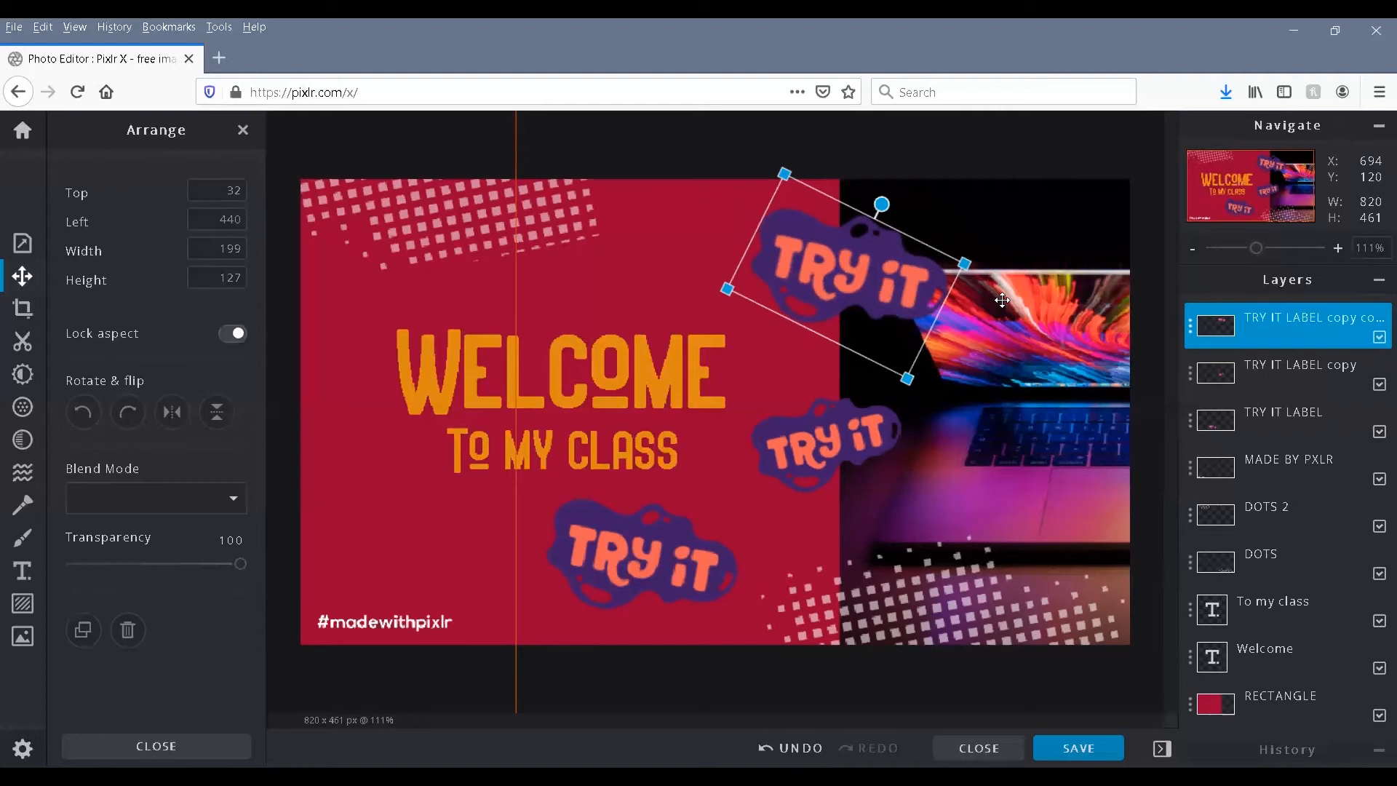
Step: Delete the tilted TRY IT label copy at the top of the layer stack
left_click(1191, 329)
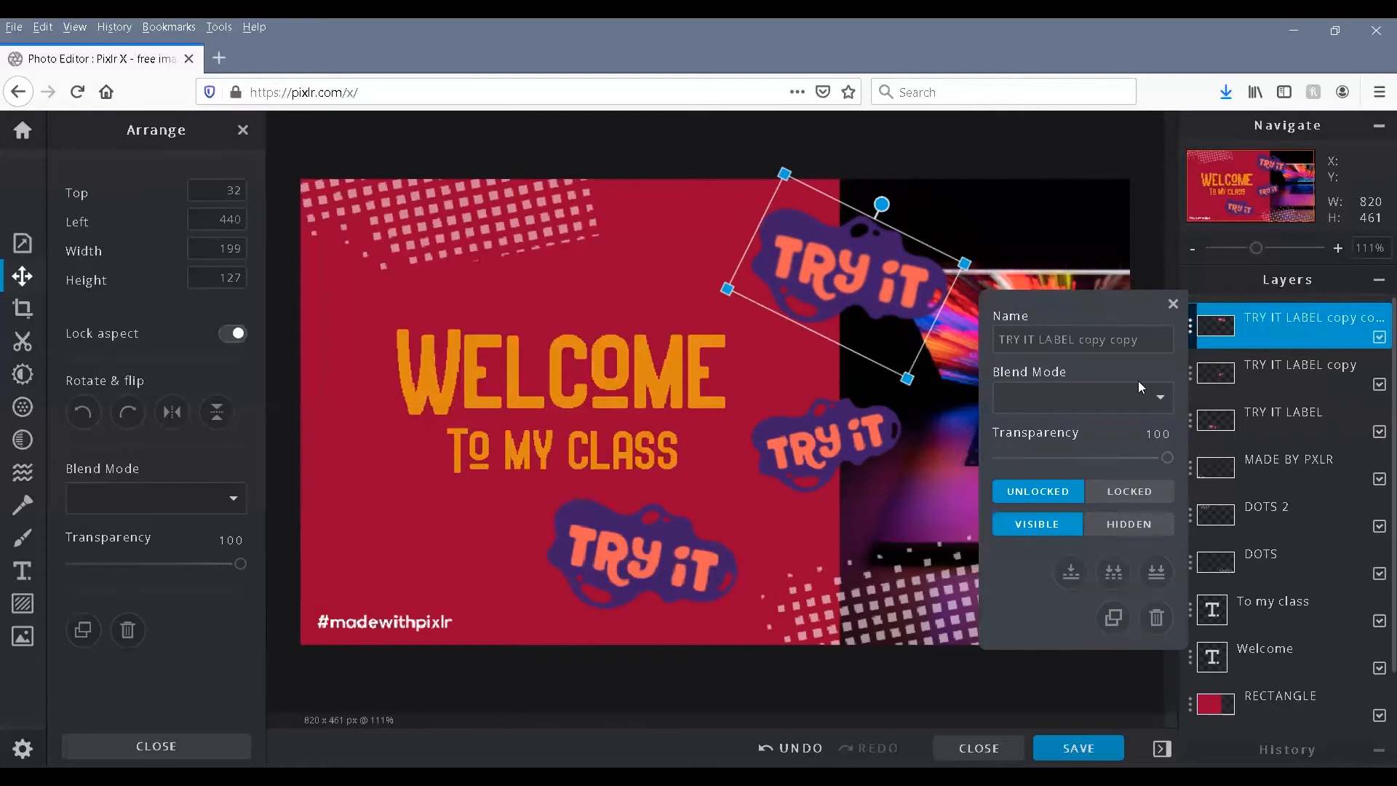
left_click(1155, 620)
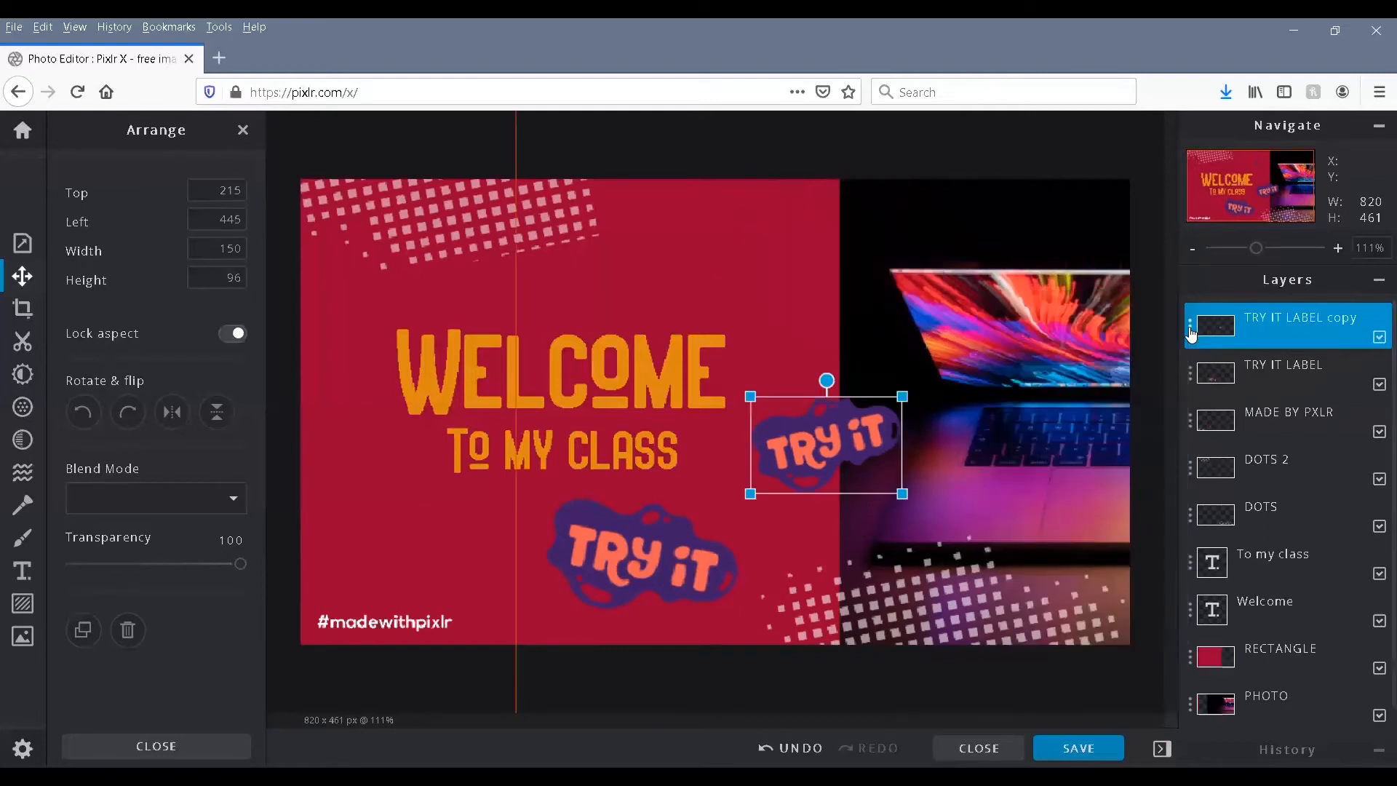
Step: Delete the small TRY IT LABEL copy layer beside the laptop
left_click(1191, 332)
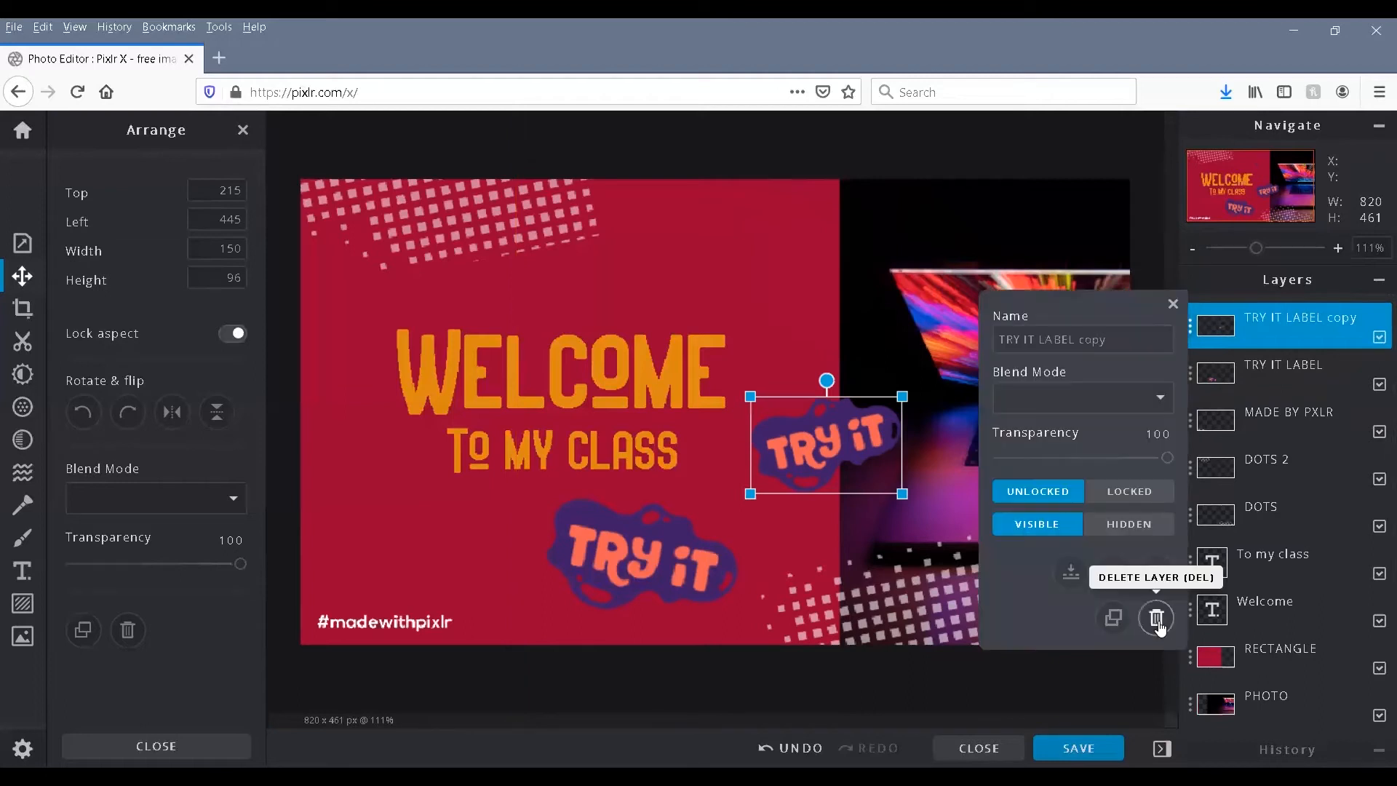
left_click(1157, 617)
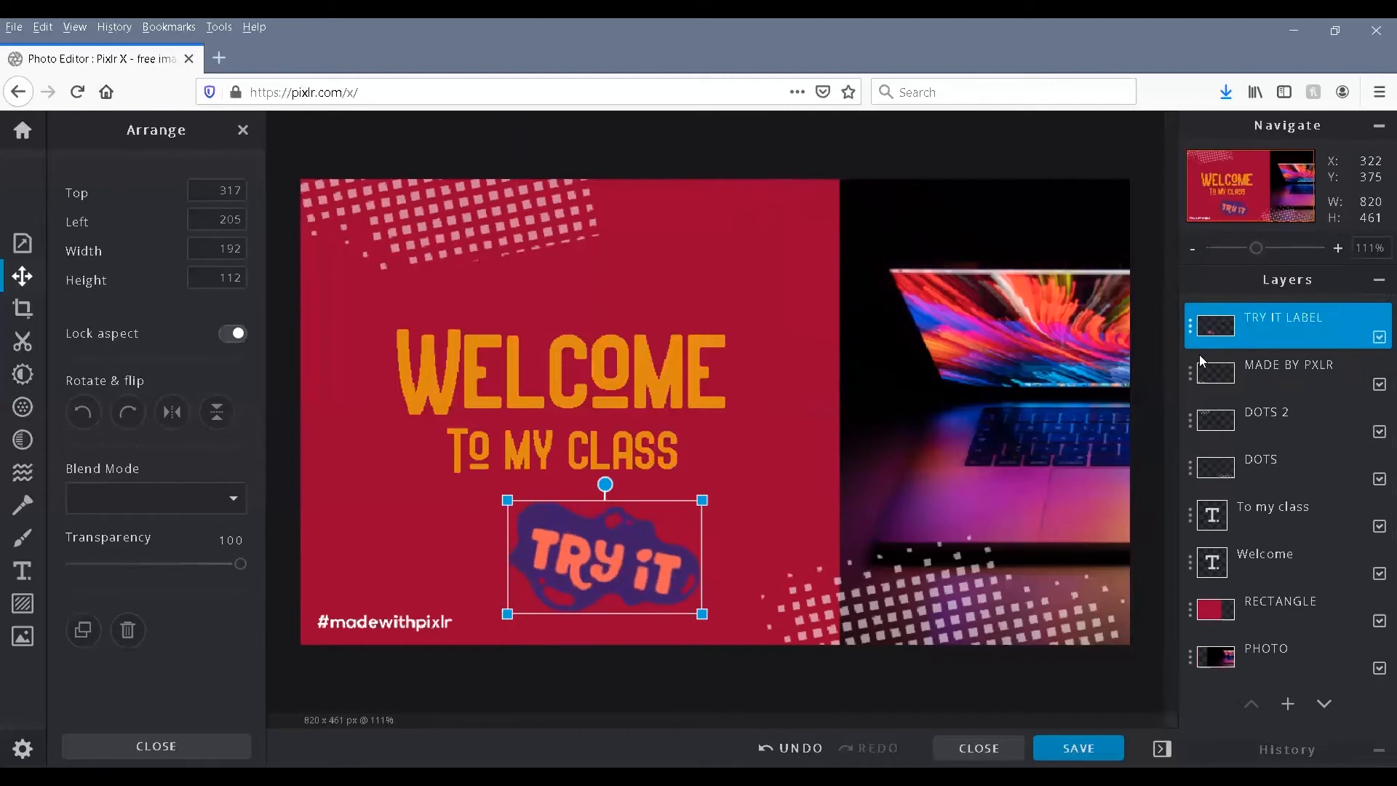
Step: Set the DOTS layer's transparency to 70
left_click(1247, 461)
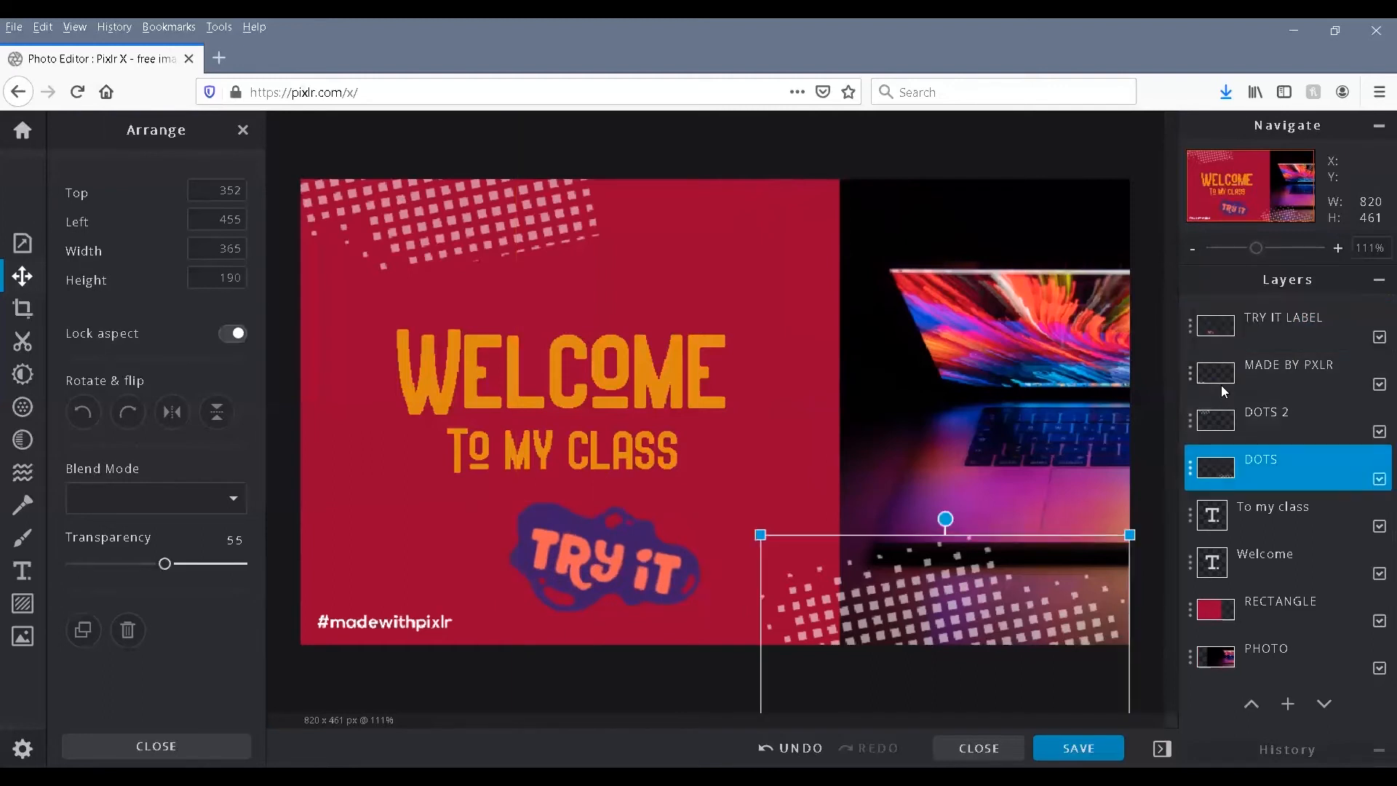
left_click(1189, 472)
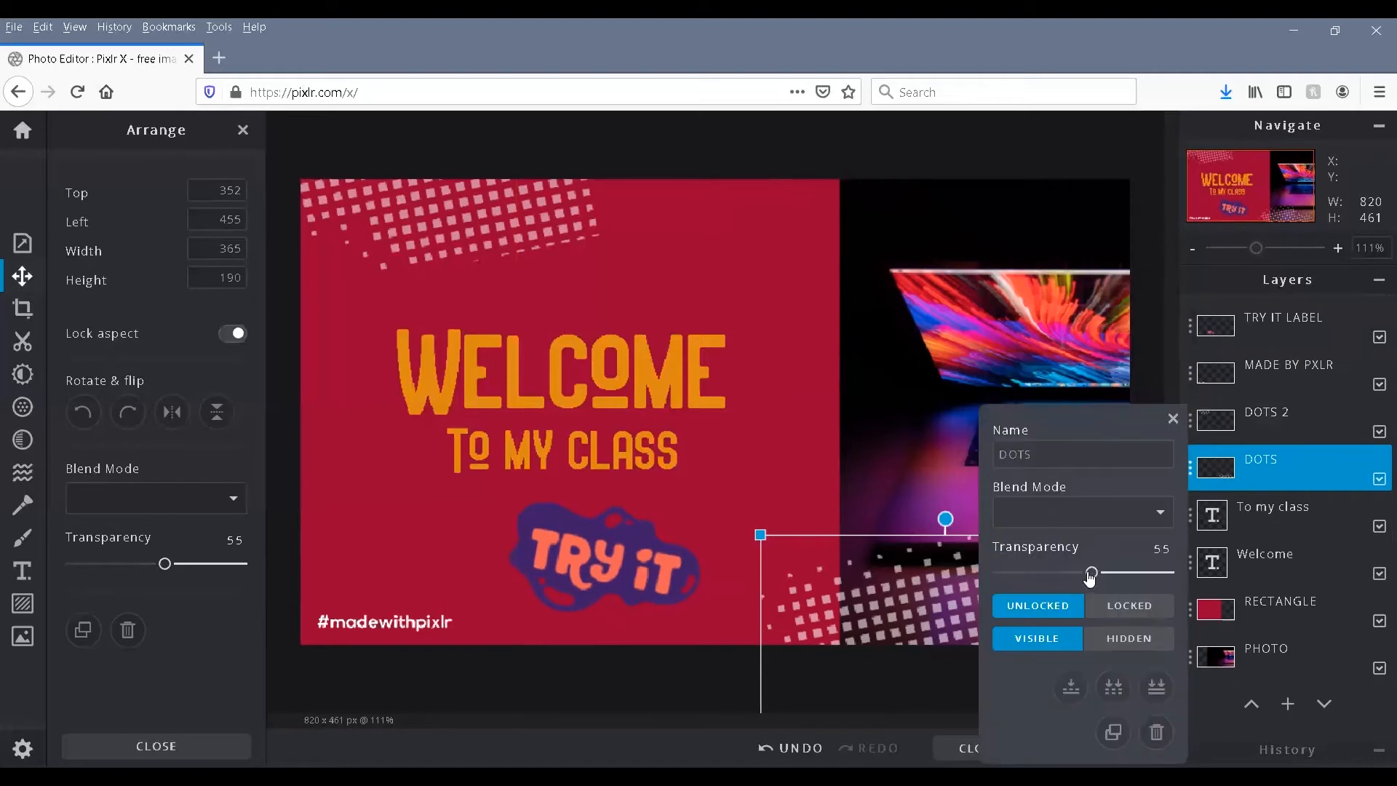
left_click(1046, 574)
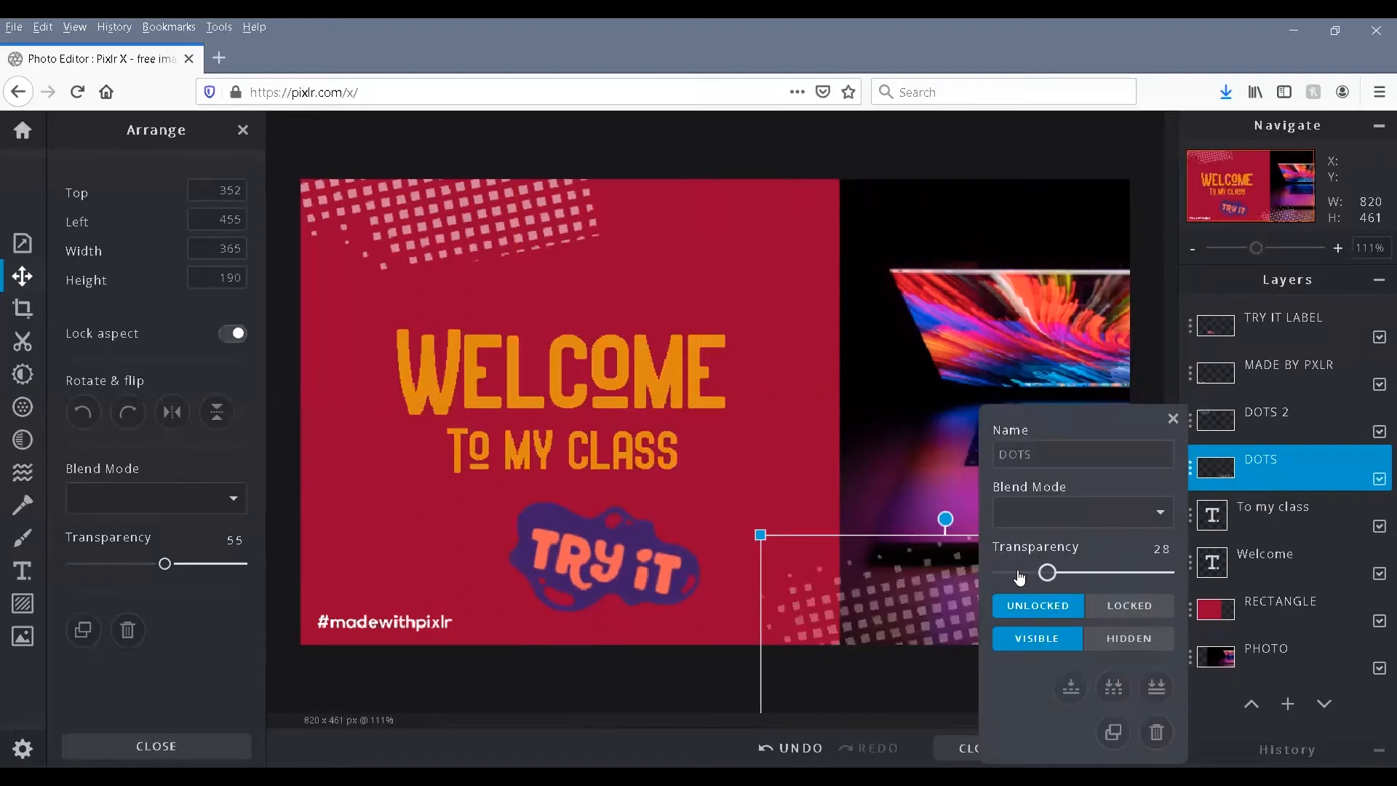
left_click_drag(1047, 573, 1117, 573)
Step: Lock the DOTS layer's position and unlock it again, twice in a row
left_click(1037, 604)
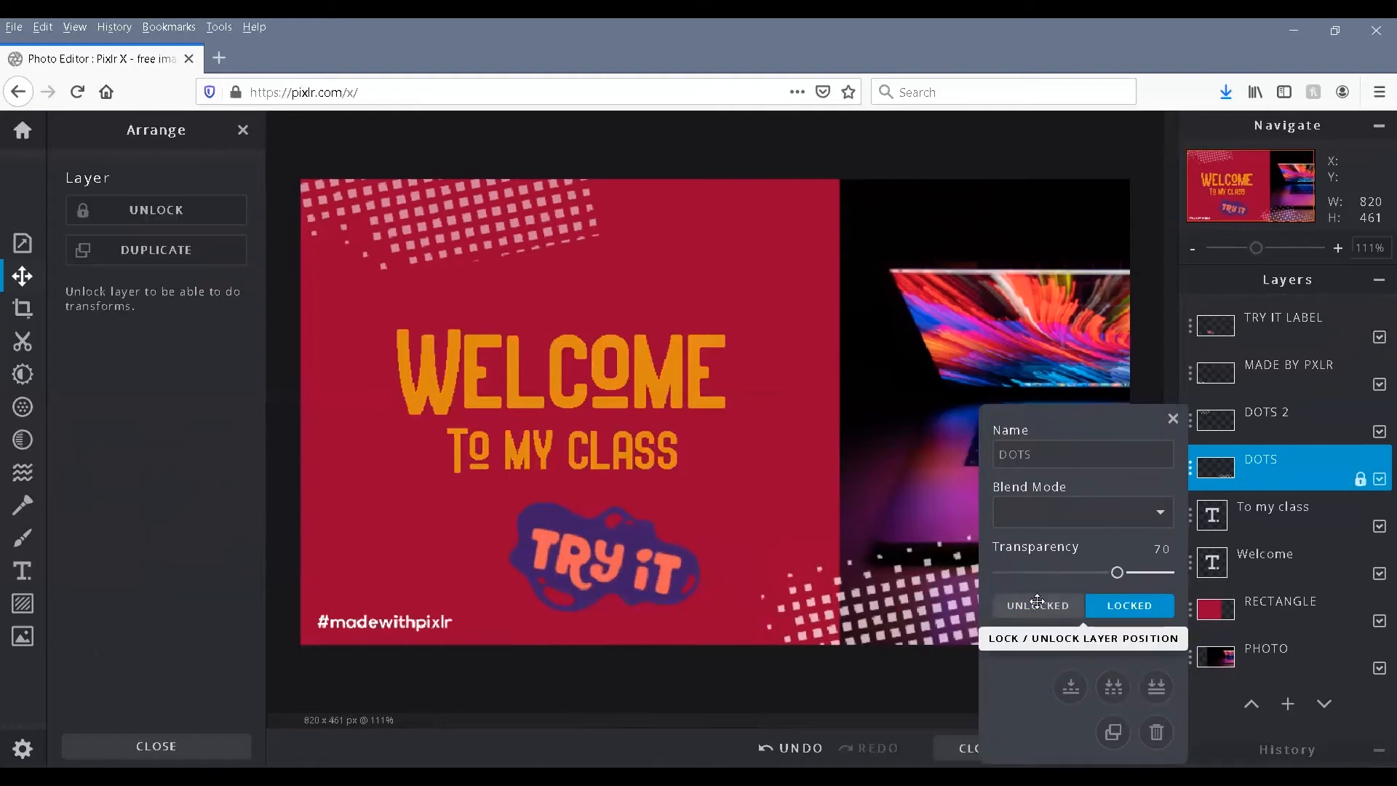
left_click(1037, 604)
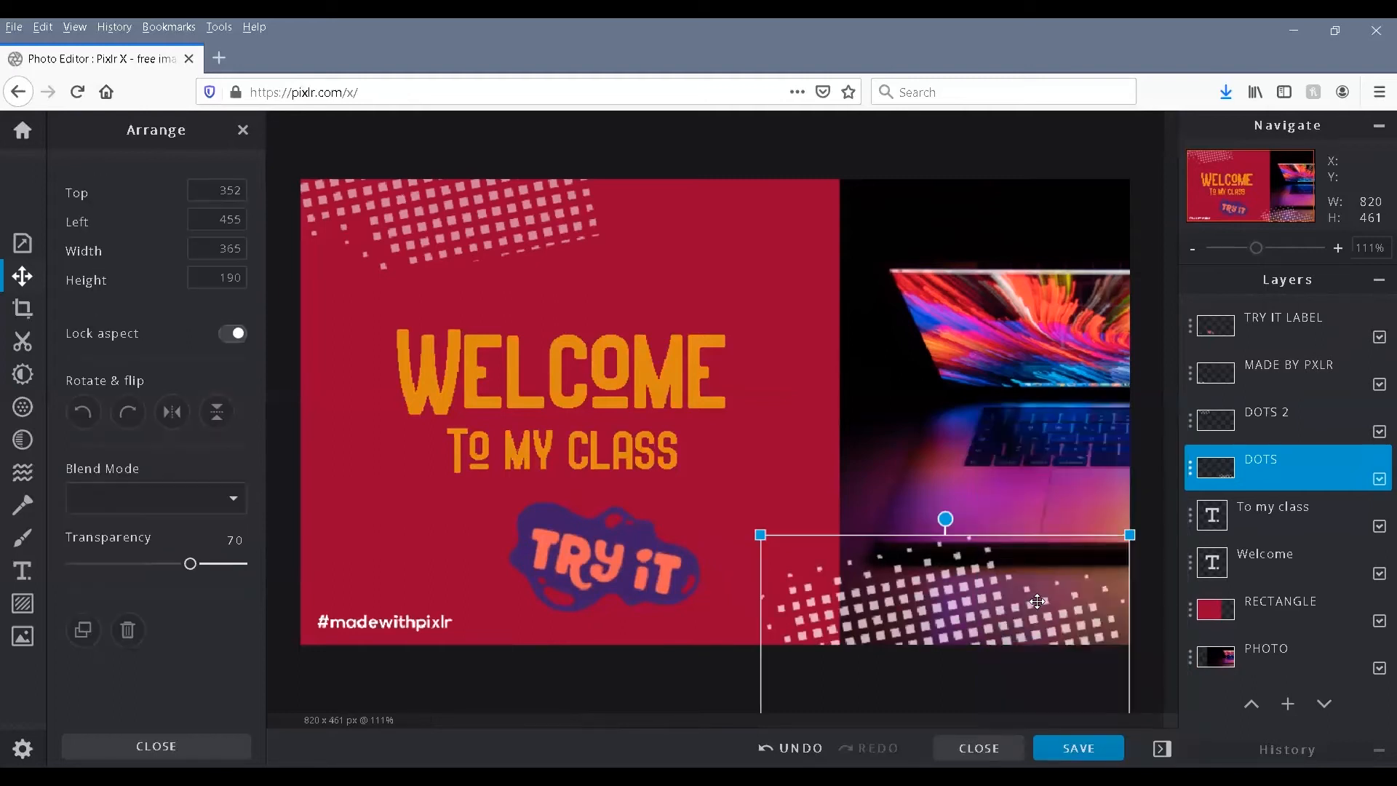
left_click(1187, 467)
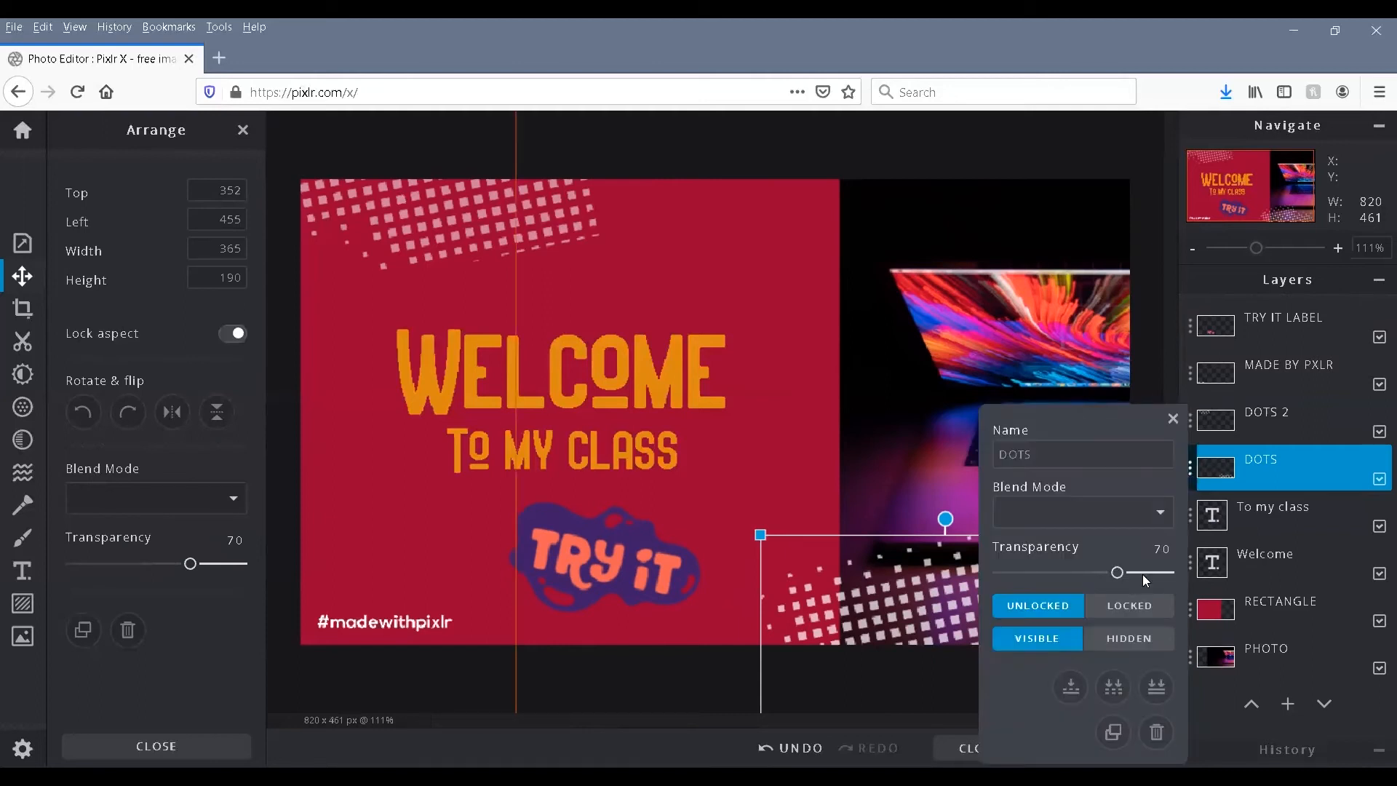
left_click(1135, 615)
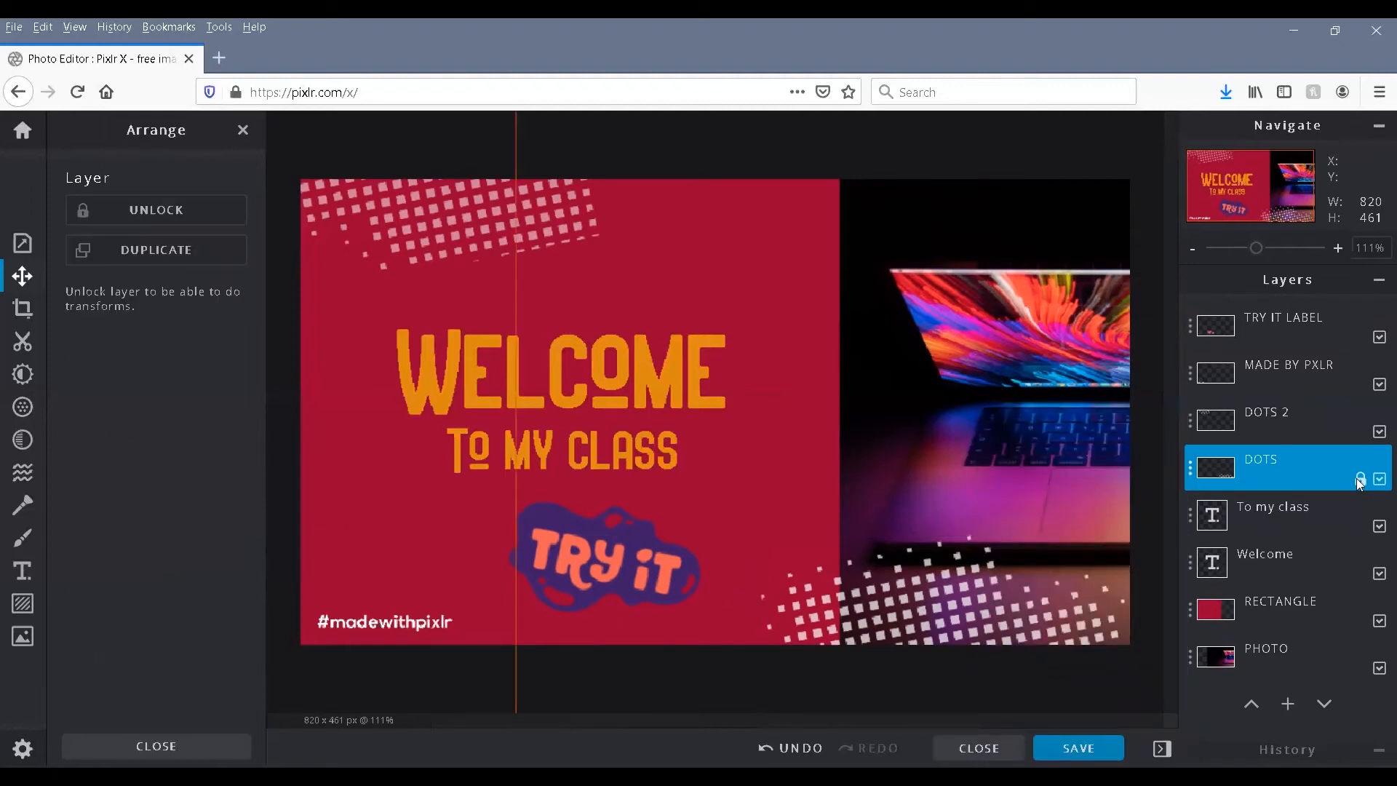
left_click(1192, 469)
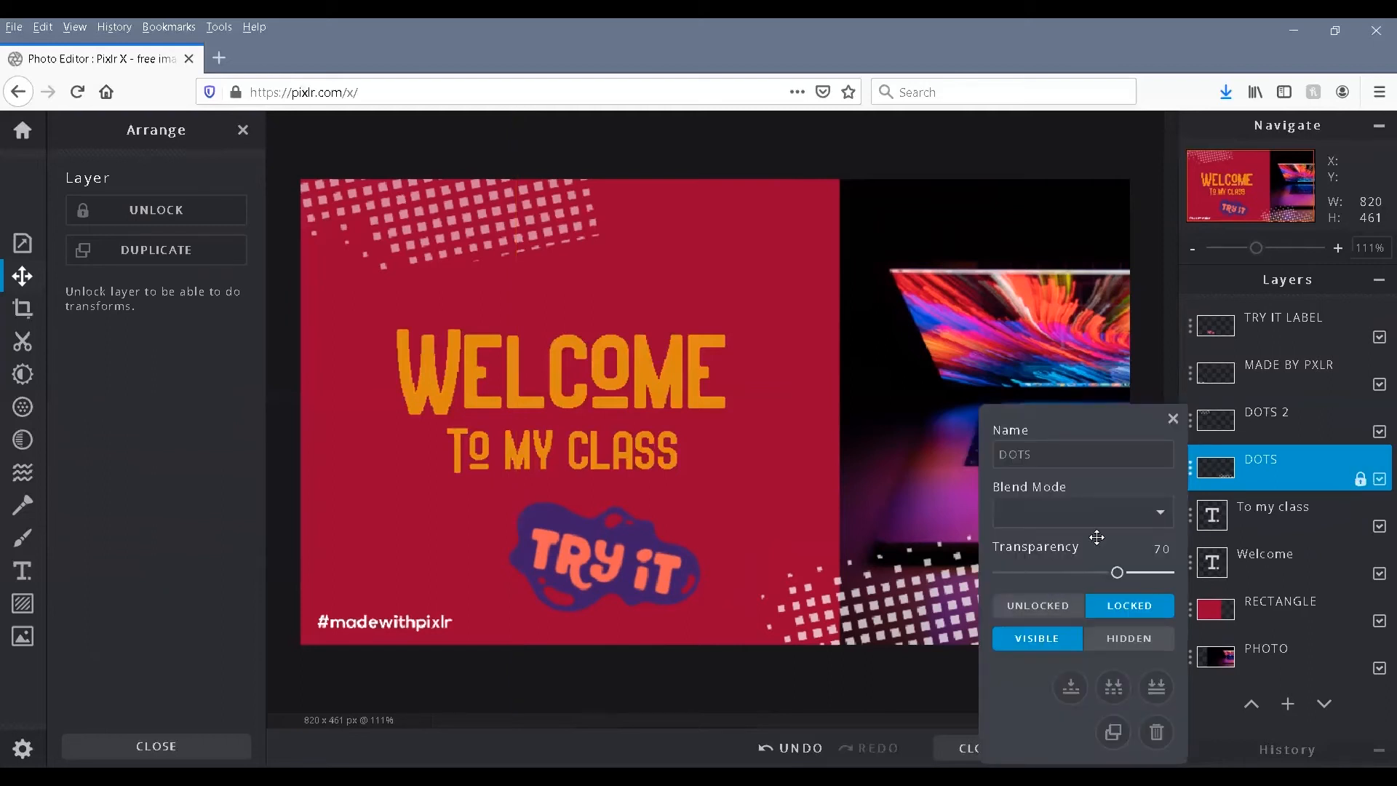
left_click(1251, 463)
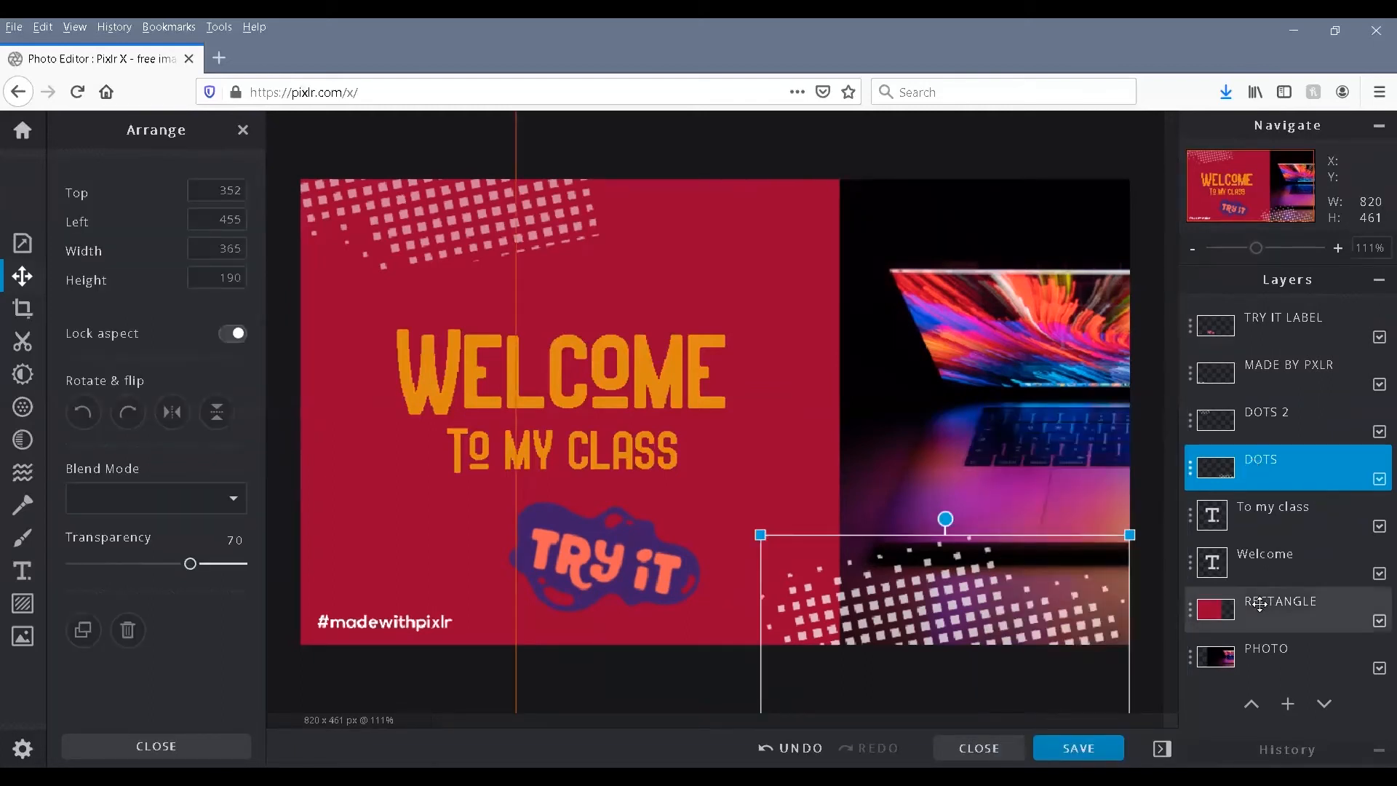
Step: Move the PHOTO layer to the top of the layer stack and return it to the bottom
left_click(1208, 601)
left_click_drag(1260, 650, 1249, 314)
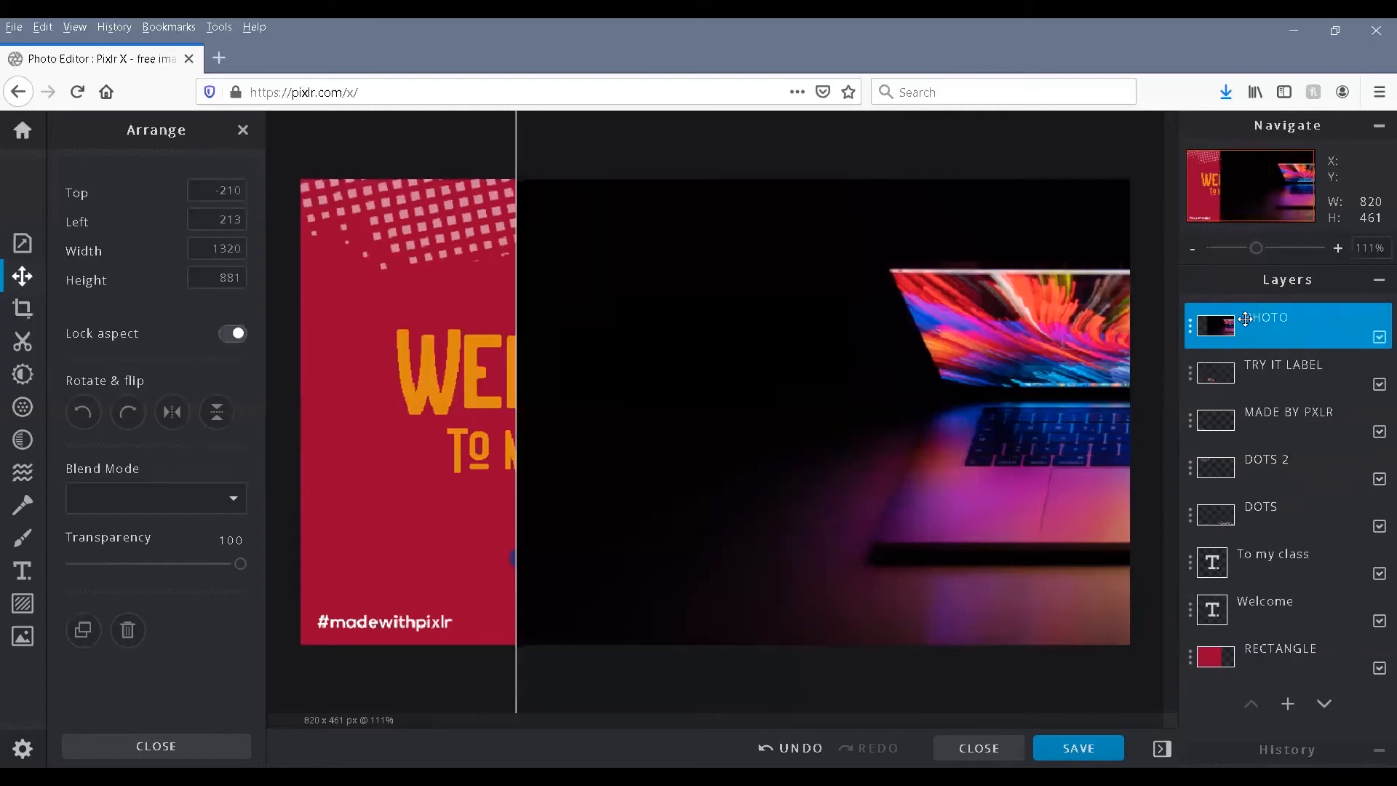
left_click(414, 674)
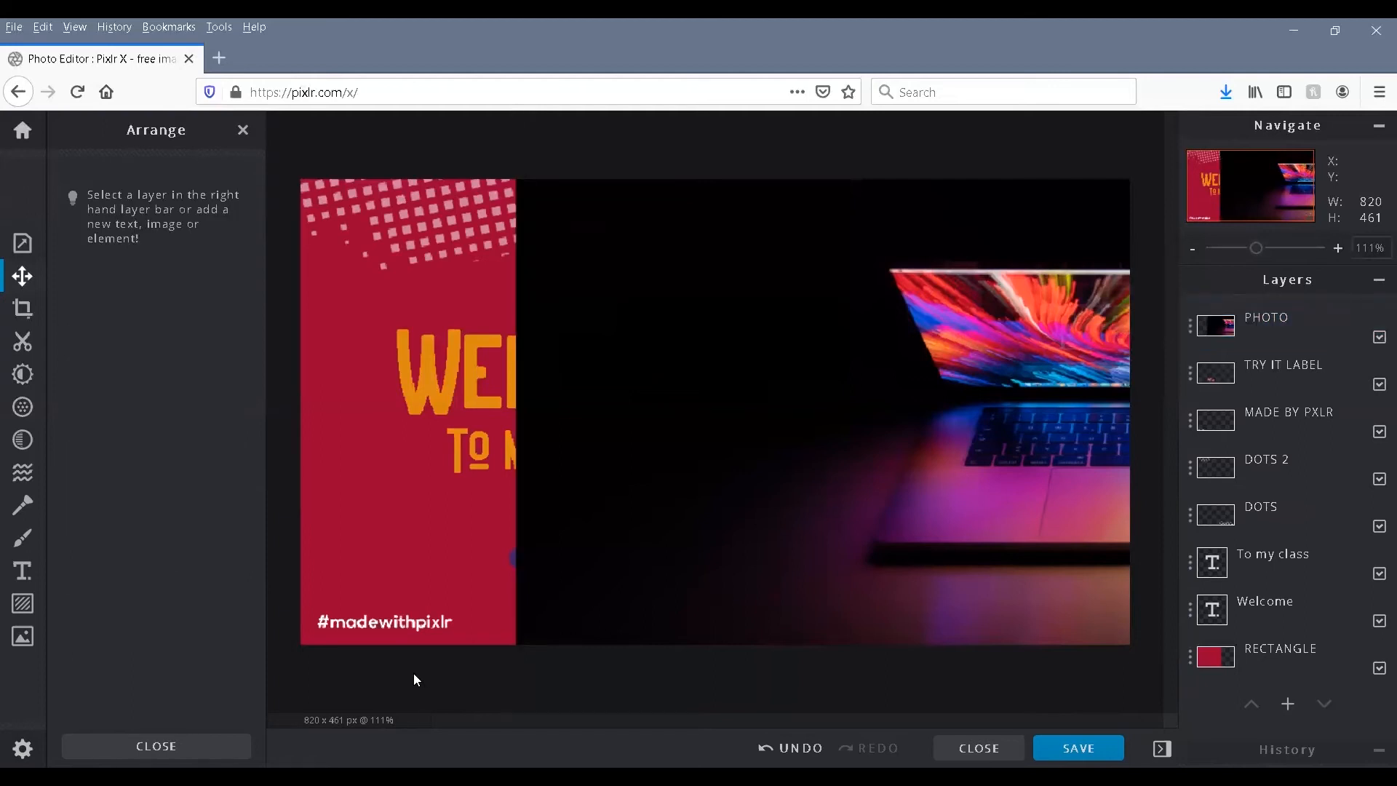
left_click(1266, 319)
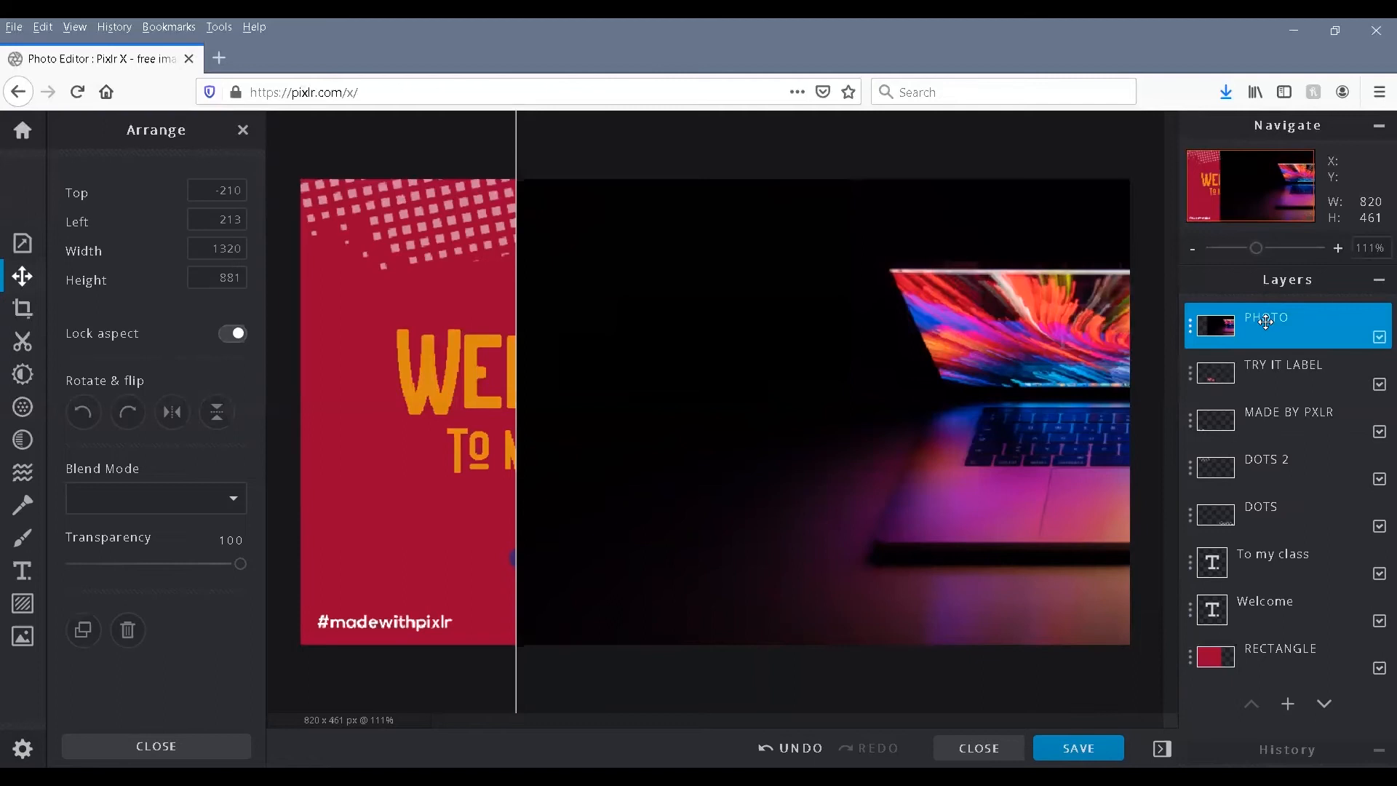
left_click_drag(1251, 655, 1253, 668)
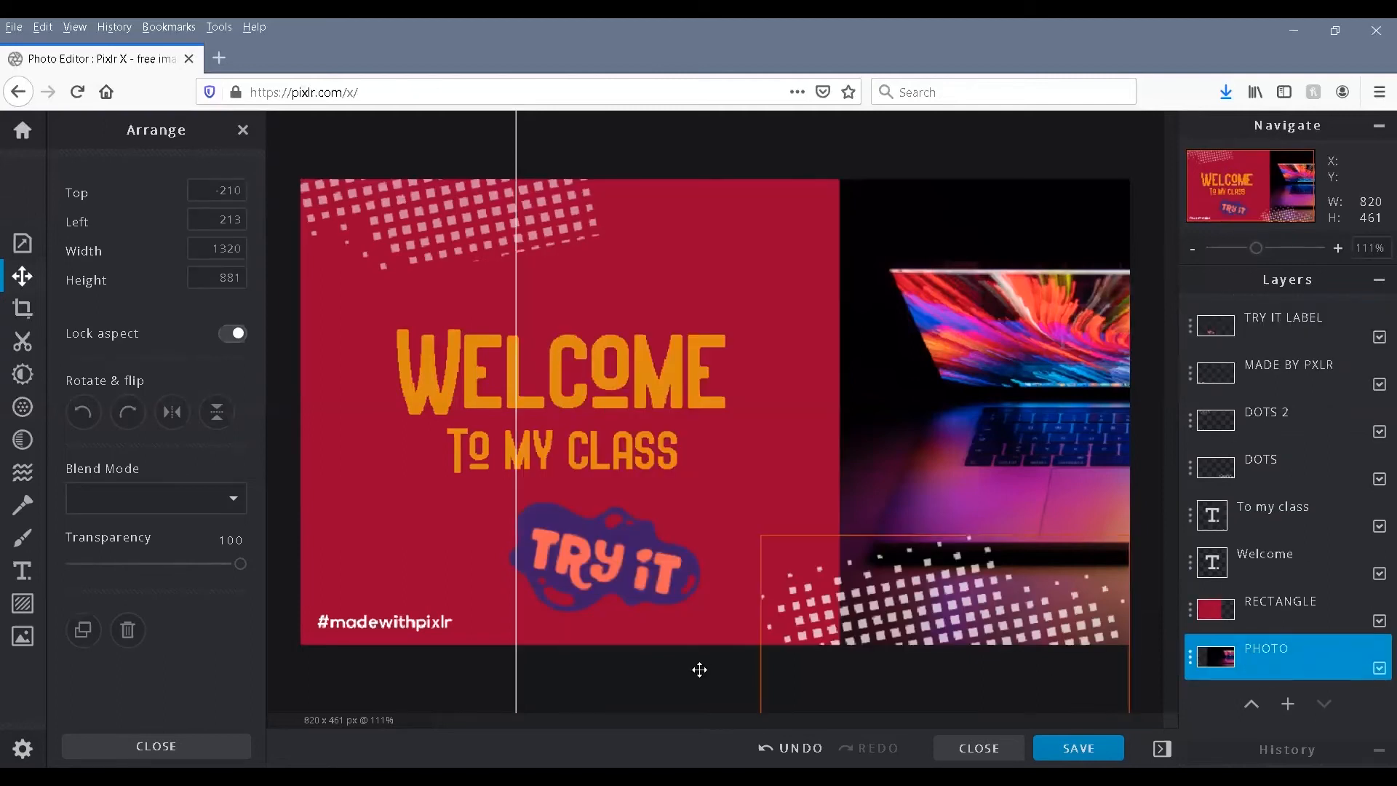
Step: Move the RECTANGLE layer to the top of the stack and put it back between the Welcome and PHOTO layers
left_click(1273, 605)
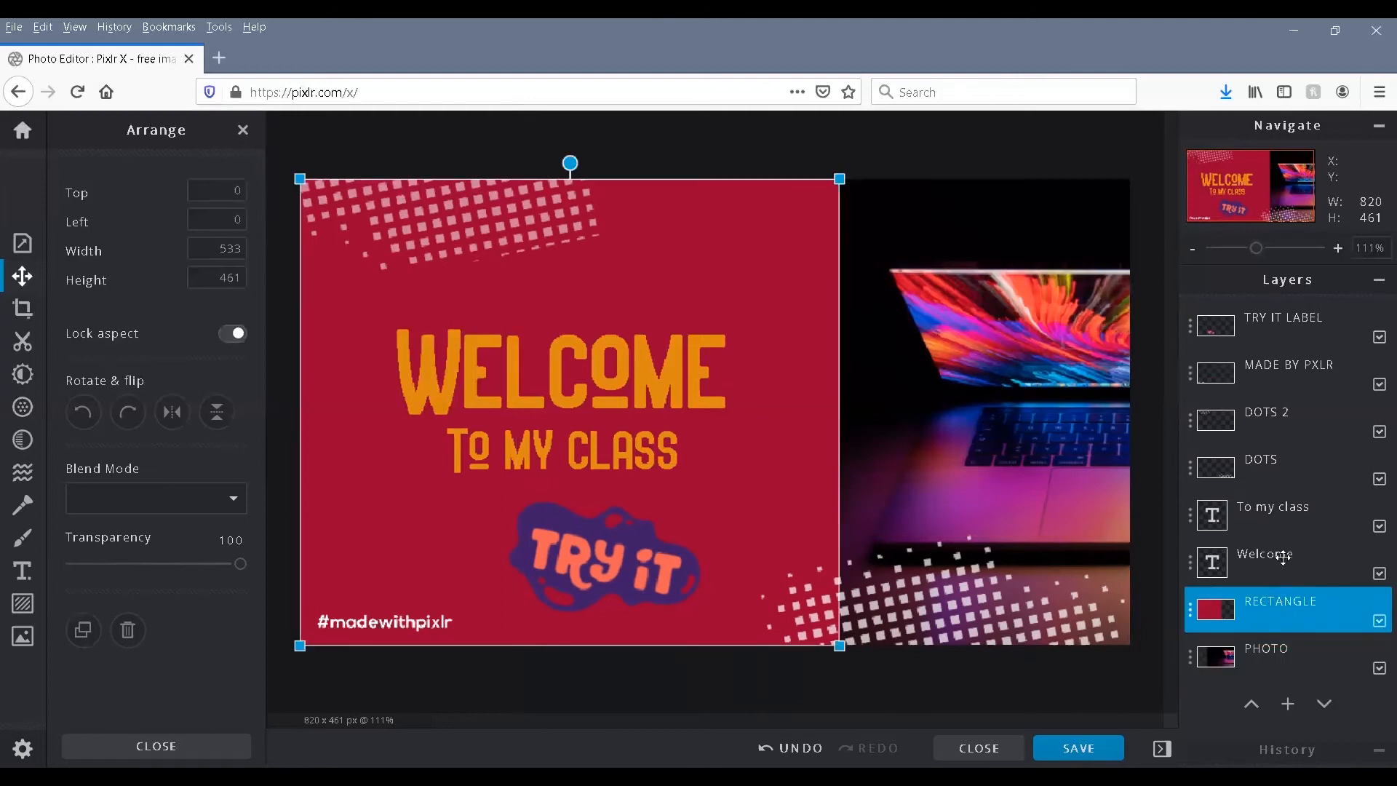
left_click_drag(1266, 348, 1261, 317)
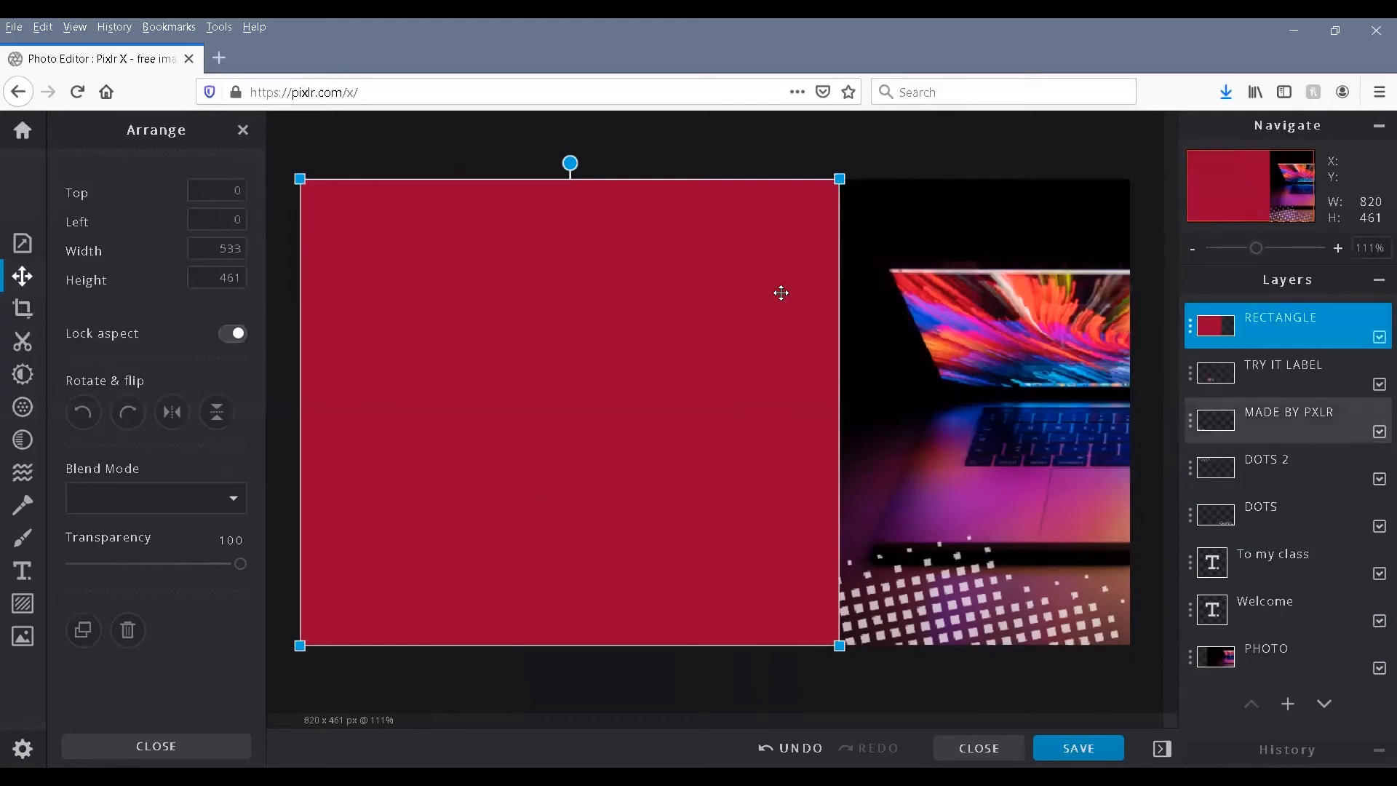
left_click_drag(1278, 336, 1280, 603)
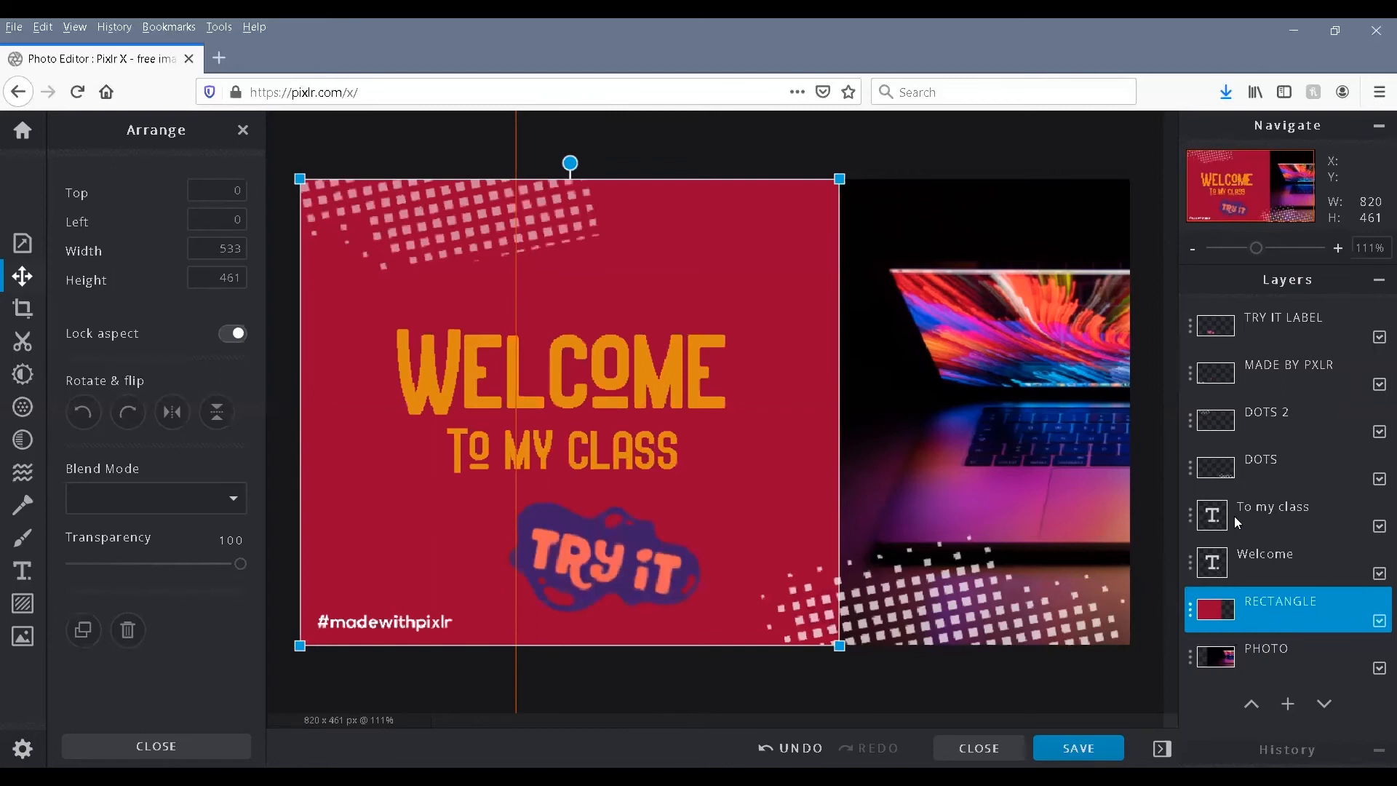
Step: Change the wording of the To my class text layer to "To my PAGE"
left_click(1308, 521)
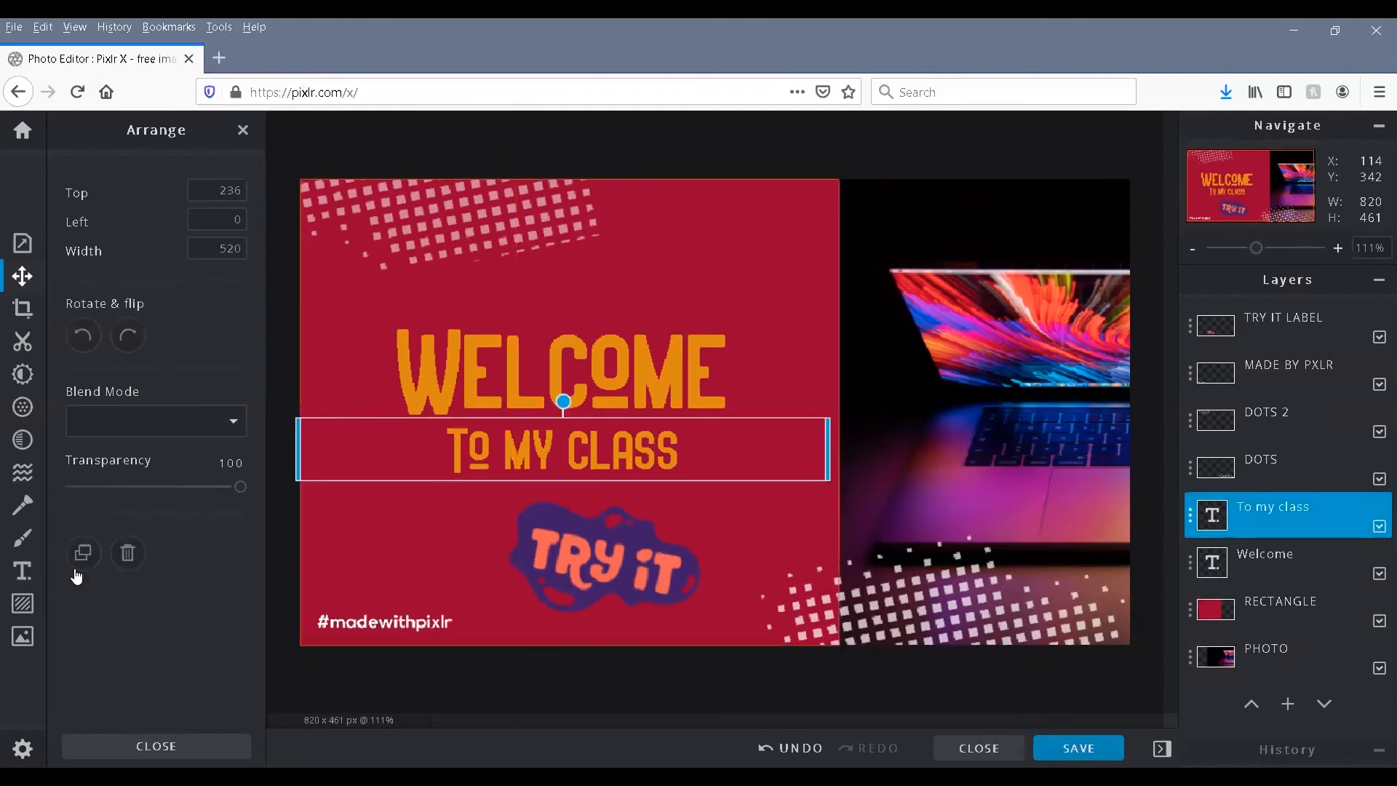
left_click(22, 572)
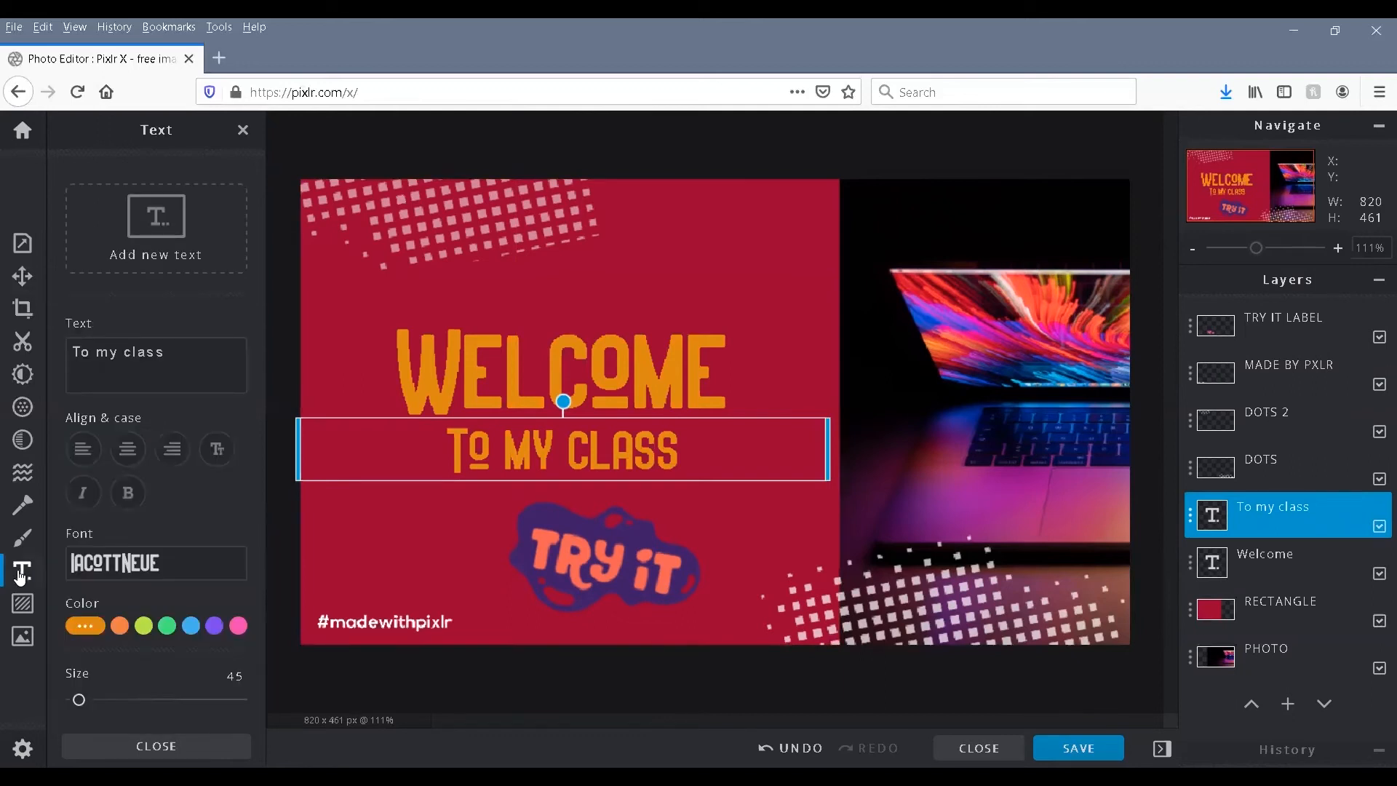
left_click(180, 354)
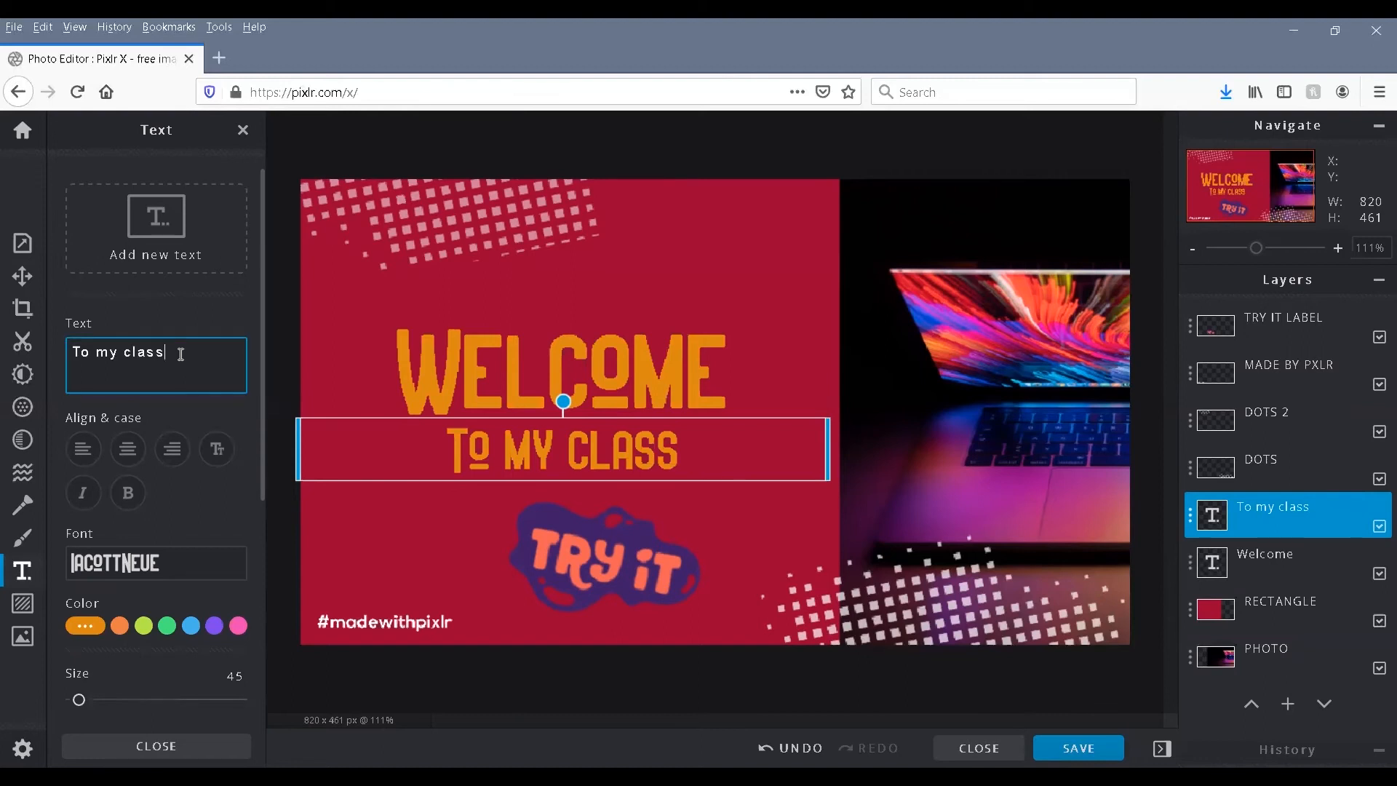
key("BackSpace")
key("BackSpace")
key("BackSpace")
key("BackSpace")
key("BackSpace")
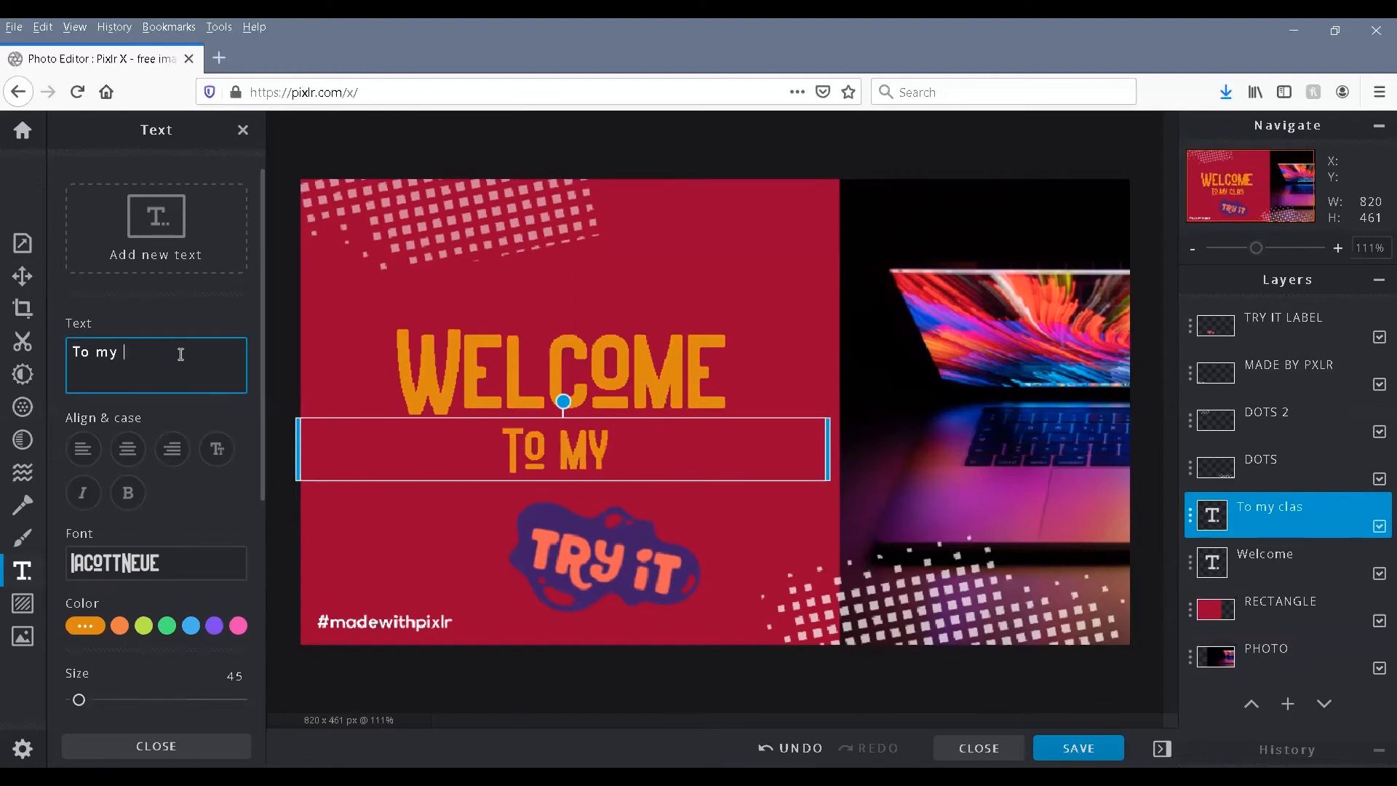
type("PAGE")
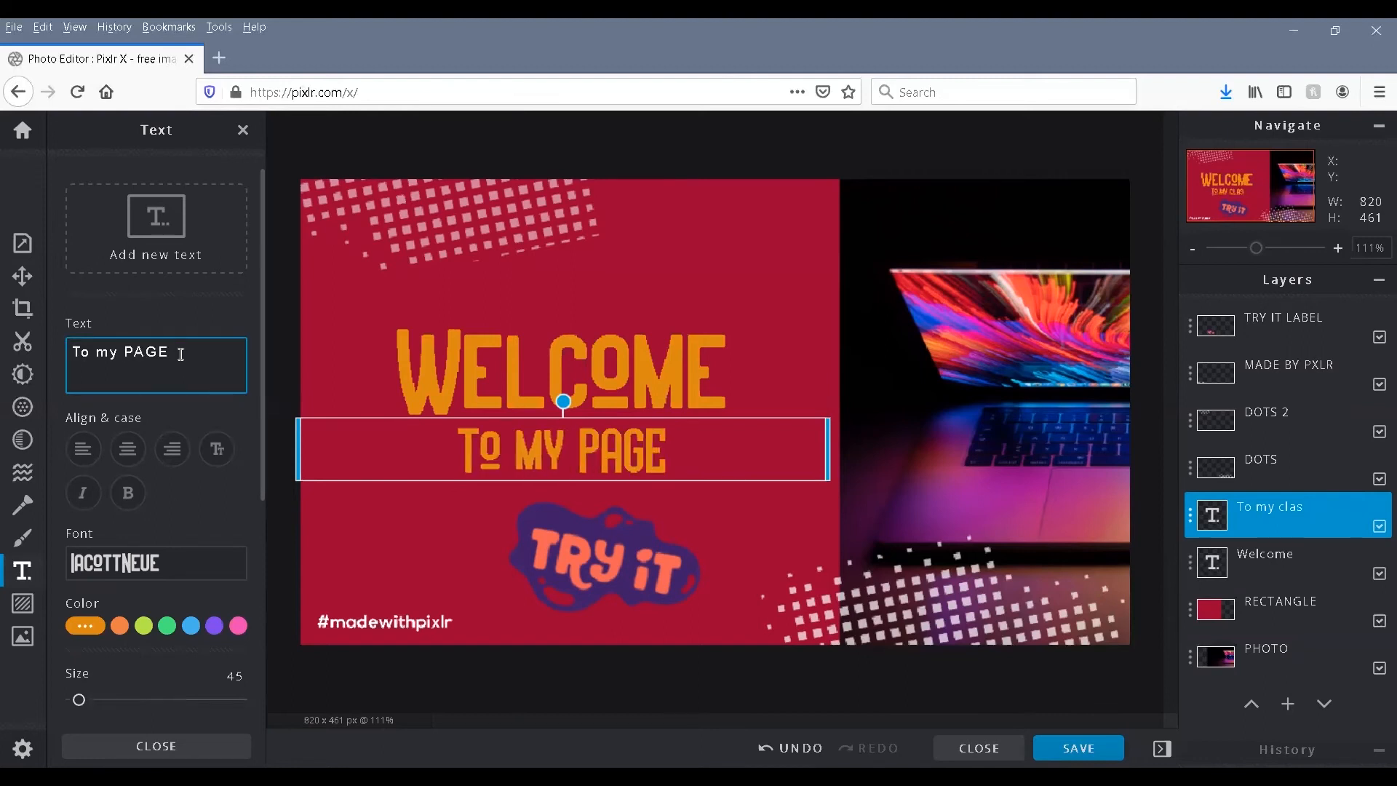
Step: Change the font of the To my PAGE text to Asap
left_click(198, 565)
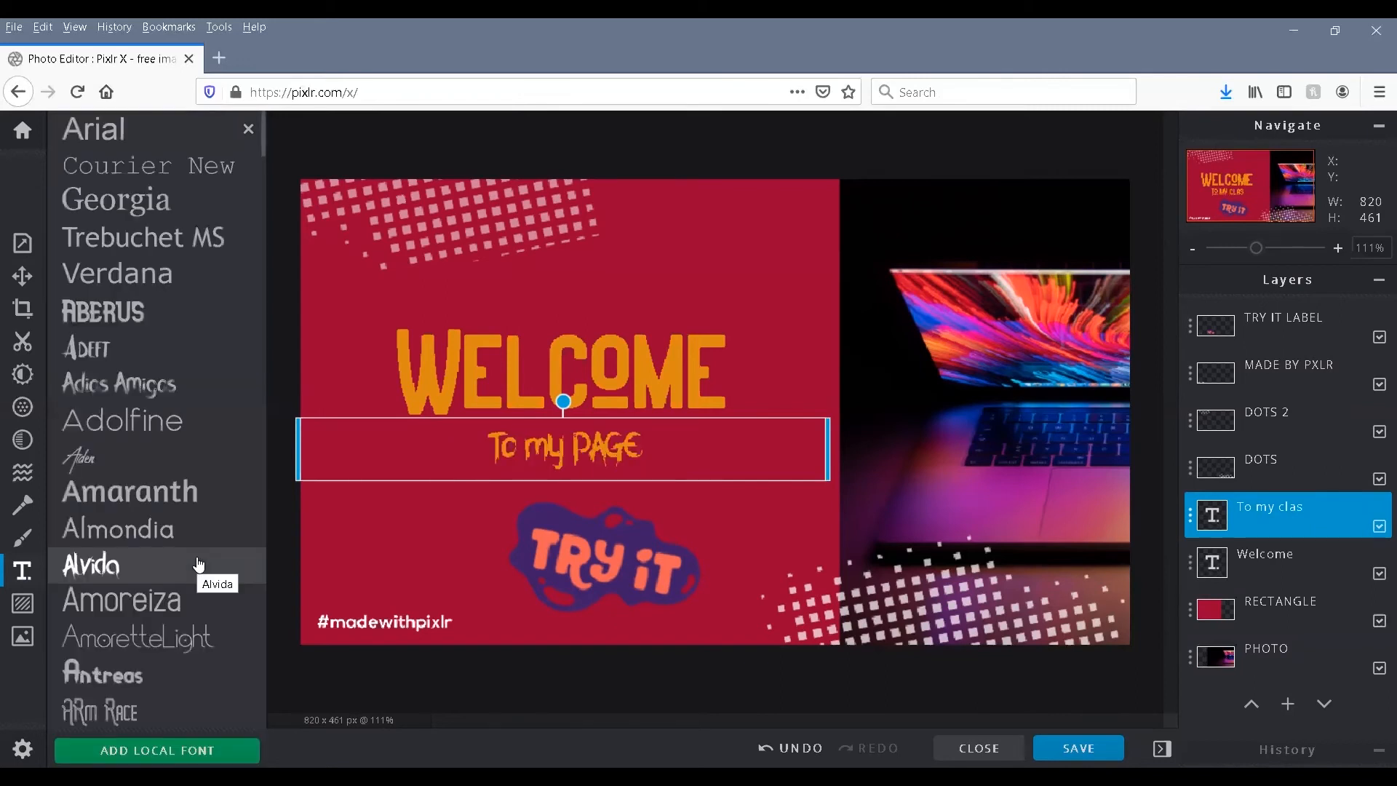
scroll(156, 499, "down", 4)
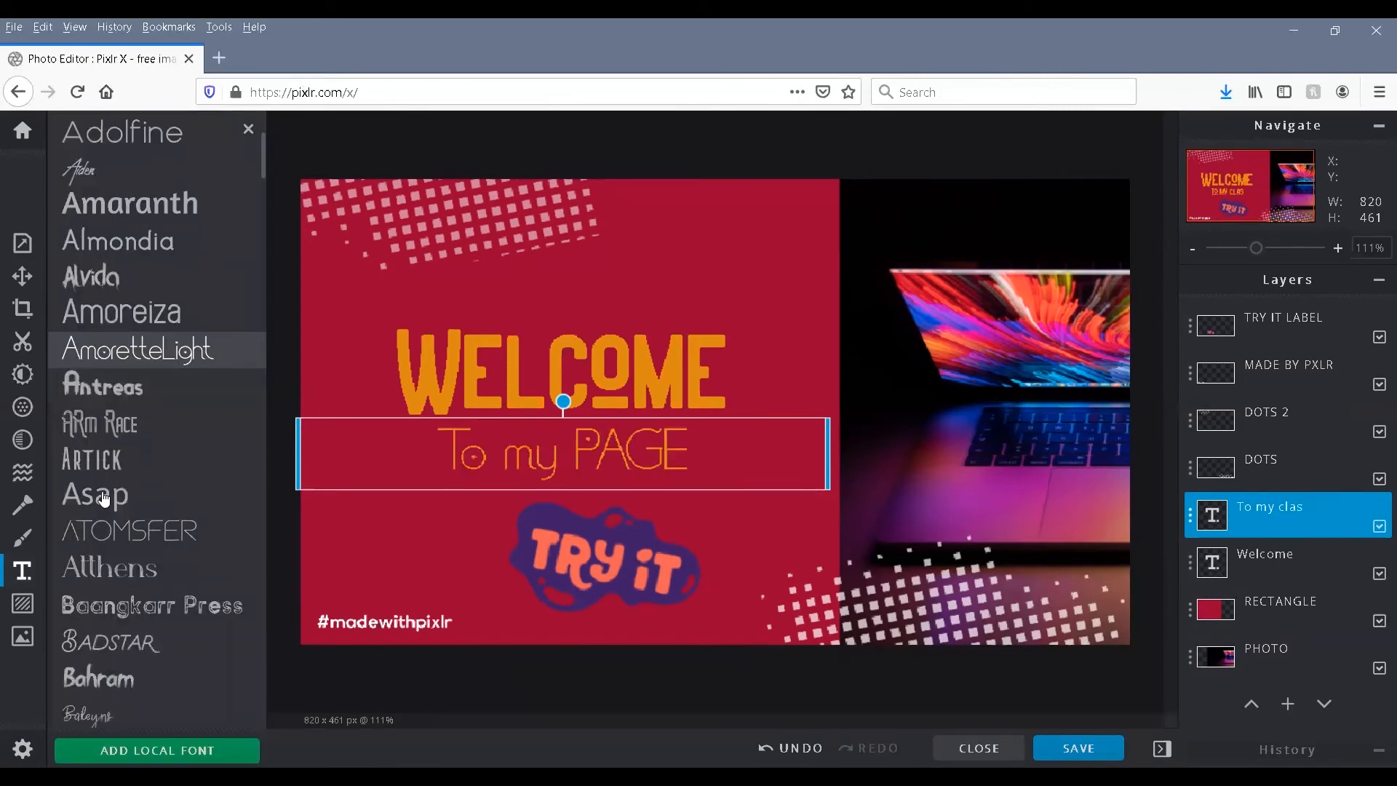
left_click(102, 499)
Step: Try green and purple on the To my PAGE text and restore its orange color
left_click_drag(1256, 249, 1266, 254)
left_click_drag(1252, 200, 1232, 206)
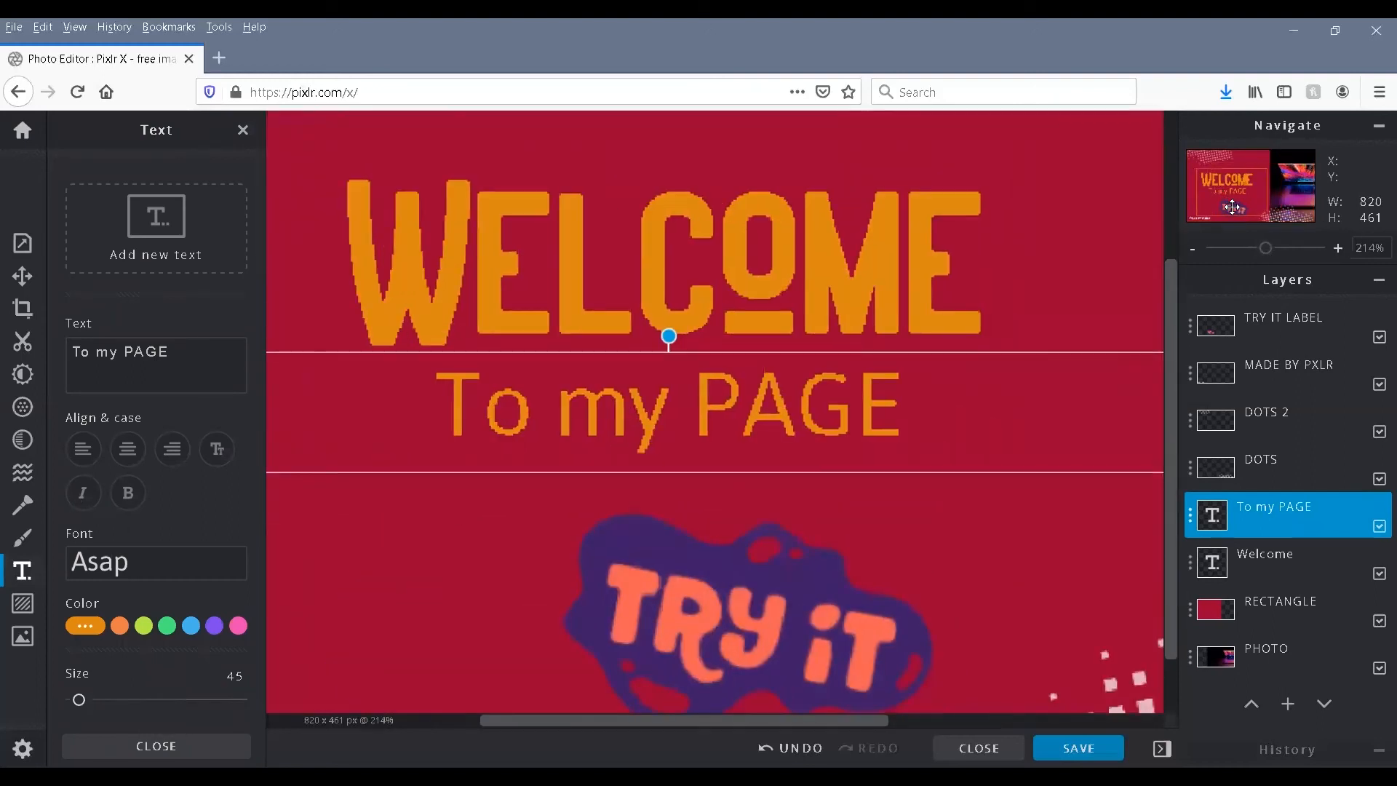
left_click(167, 625)
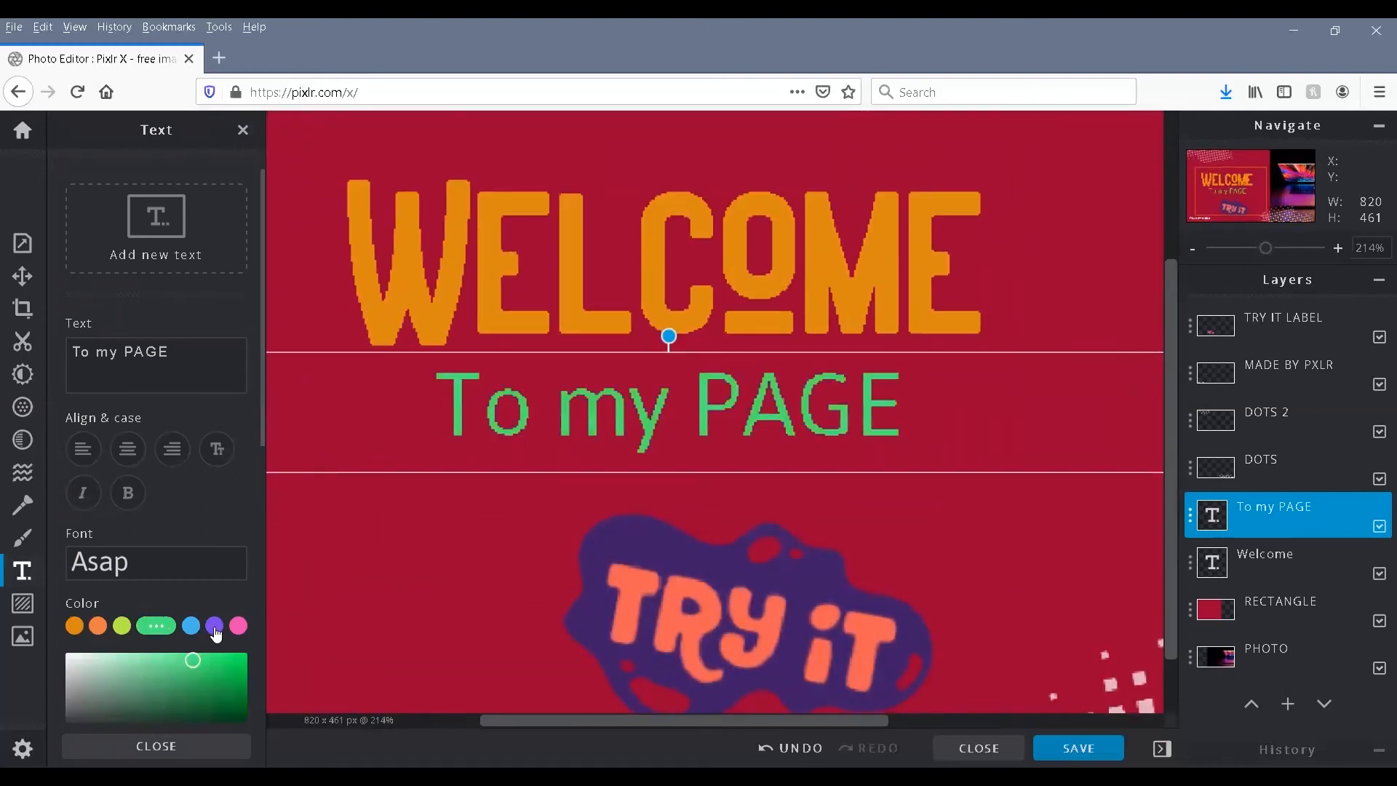
left_click(215, 627)
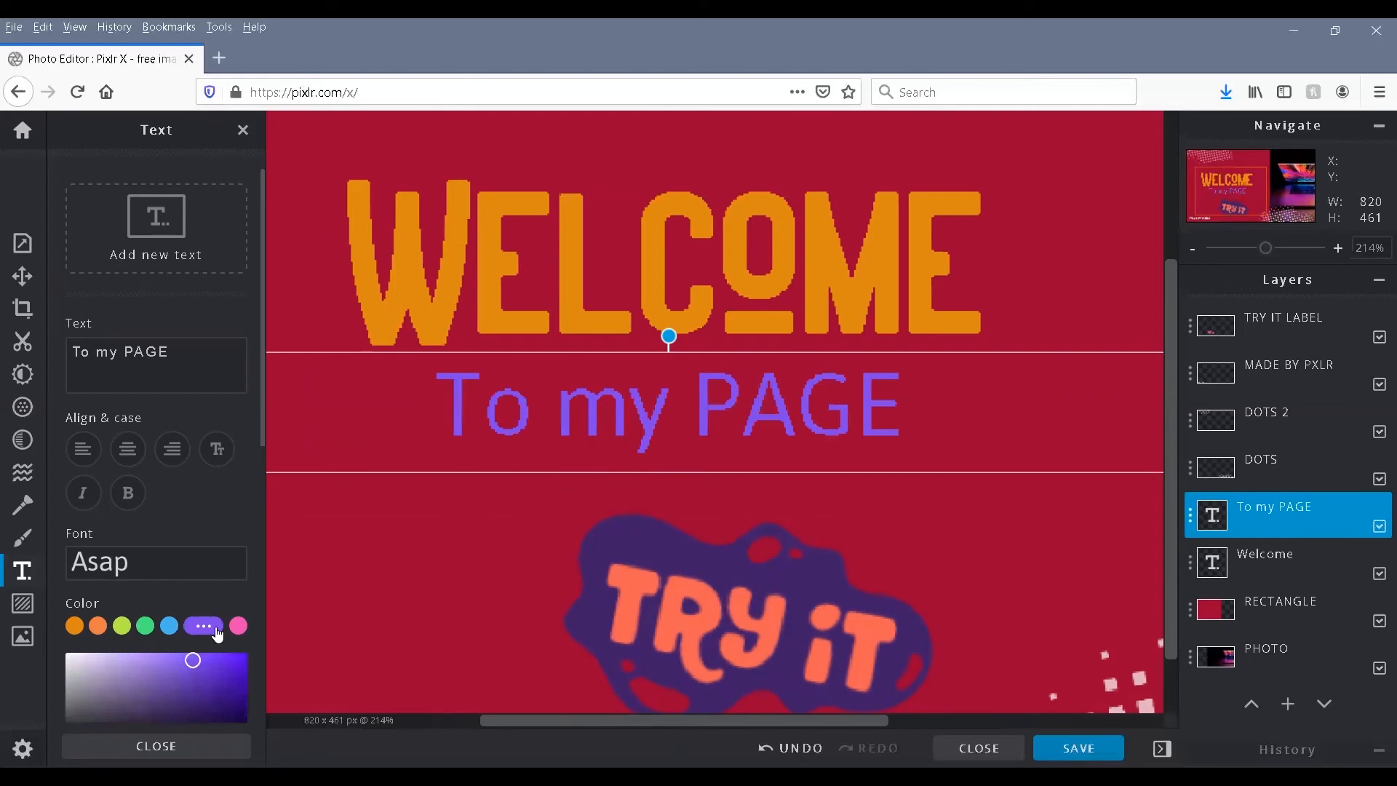
left_click(74, 625)
Step: Try a font size of 60 for the To my PAGE text
scroll(215, 517, "down", 5)
left_click(216, 517)
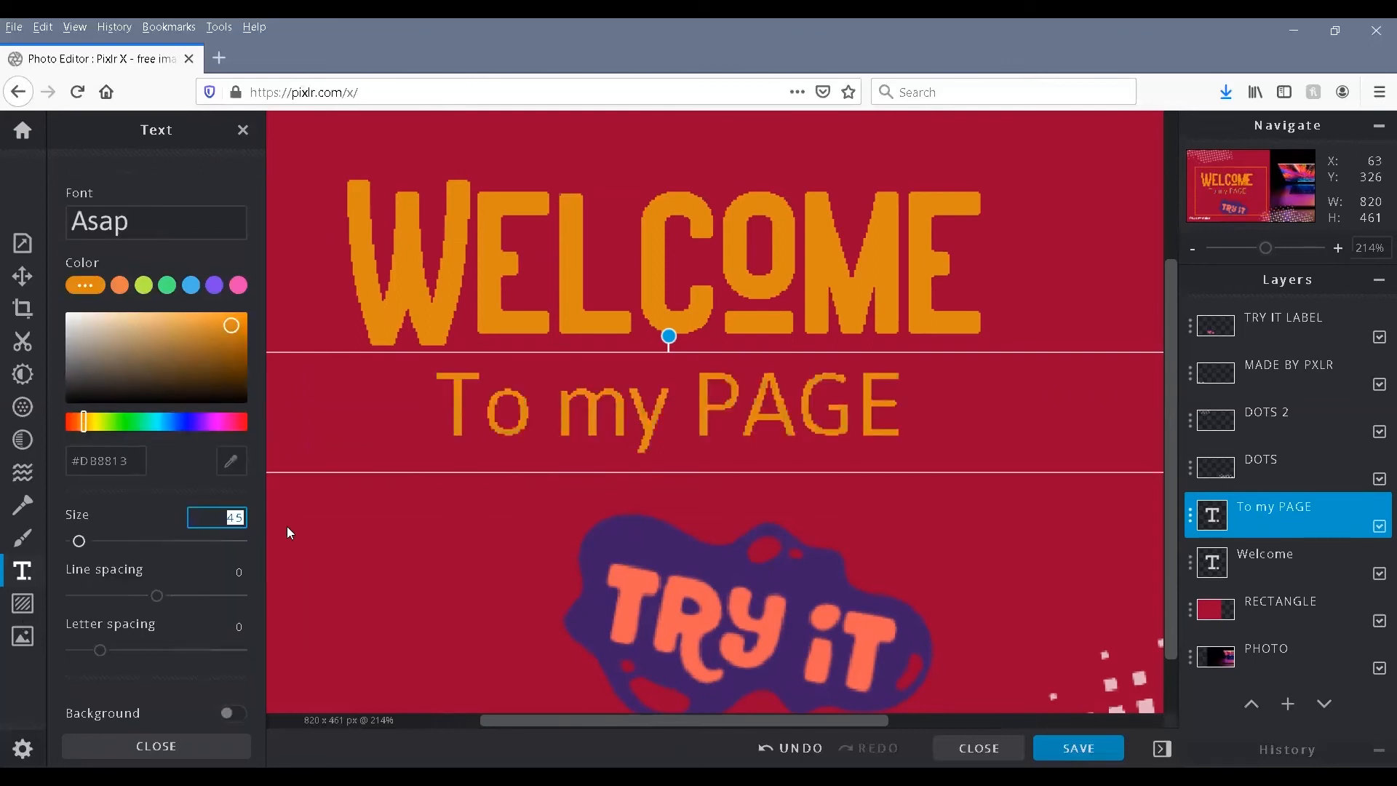
type("60")
key("Return")
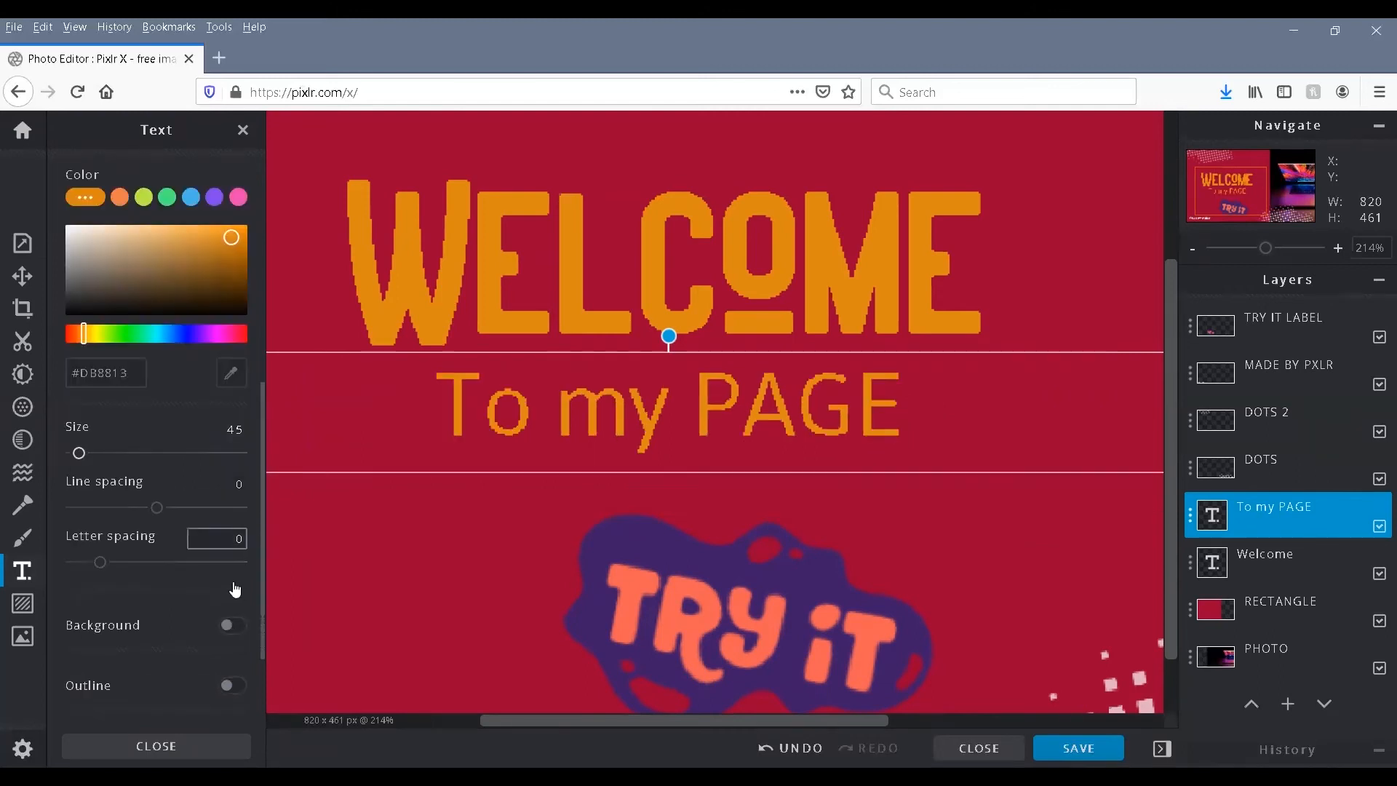
Step: Add a purple outline to the To my PAGE text
scroll(235, 588, "down", 2)
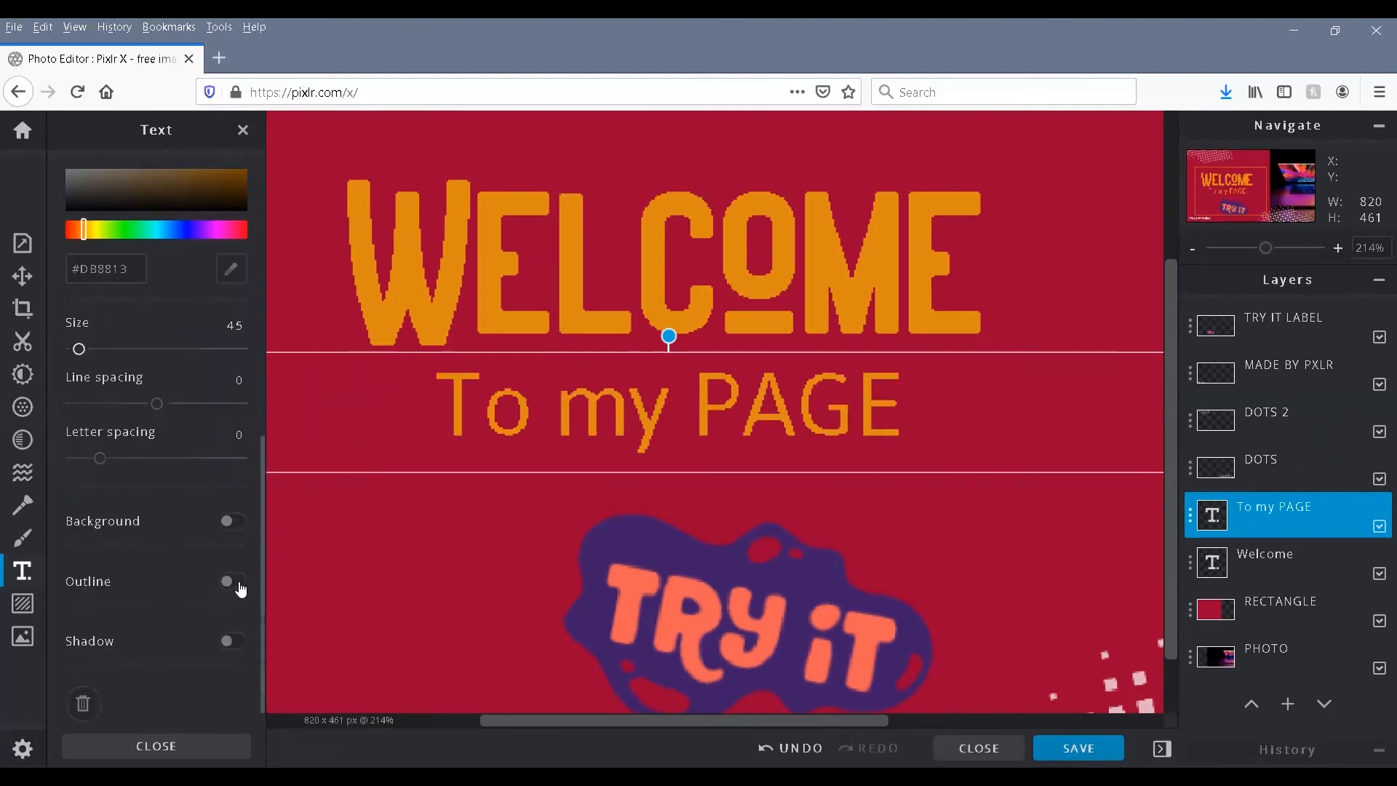
left_click(235, 582)
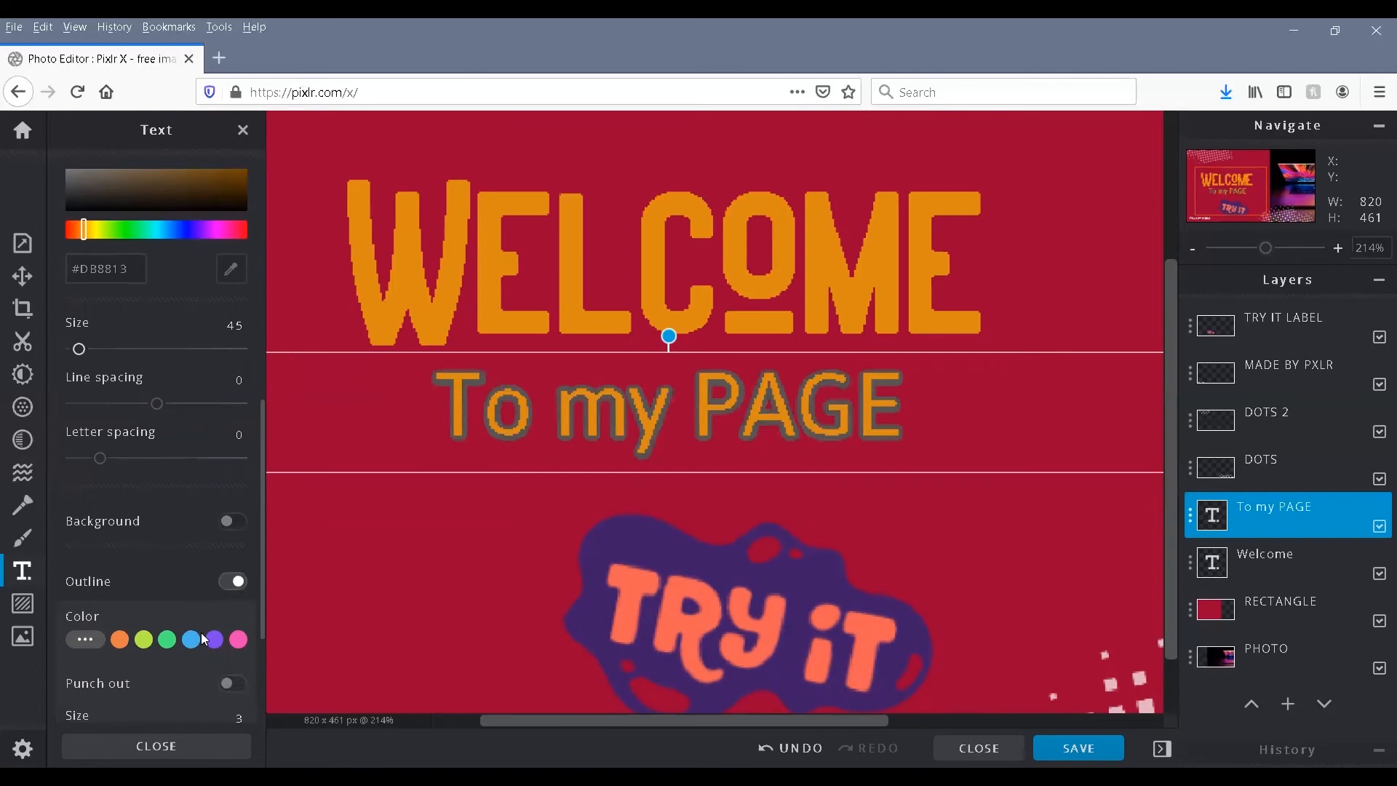
left_click(200, 634)
scroll(187, 446, "down", 2)
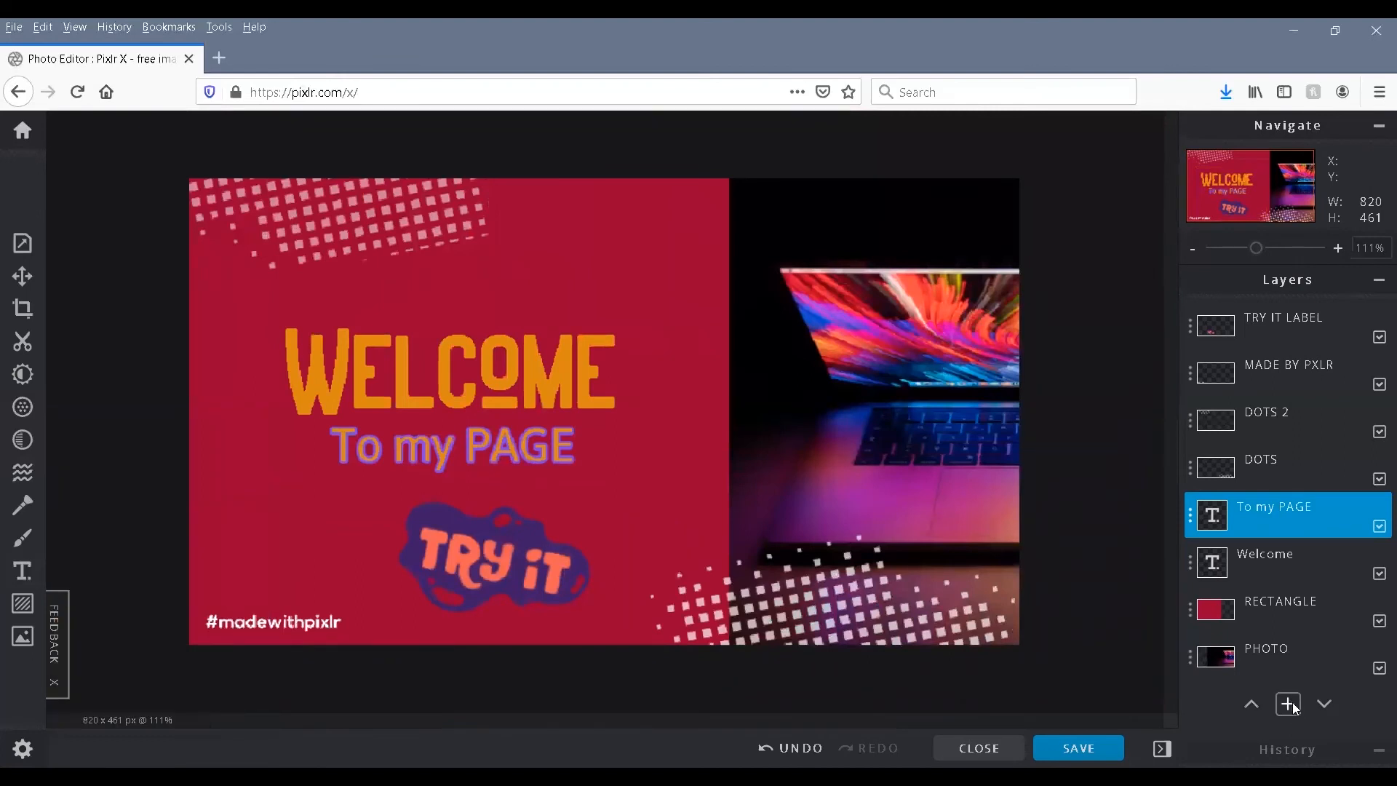
Step: Add an empty layer above TRY IT LABEL and name it EMPTY
left_click(1292, 701)
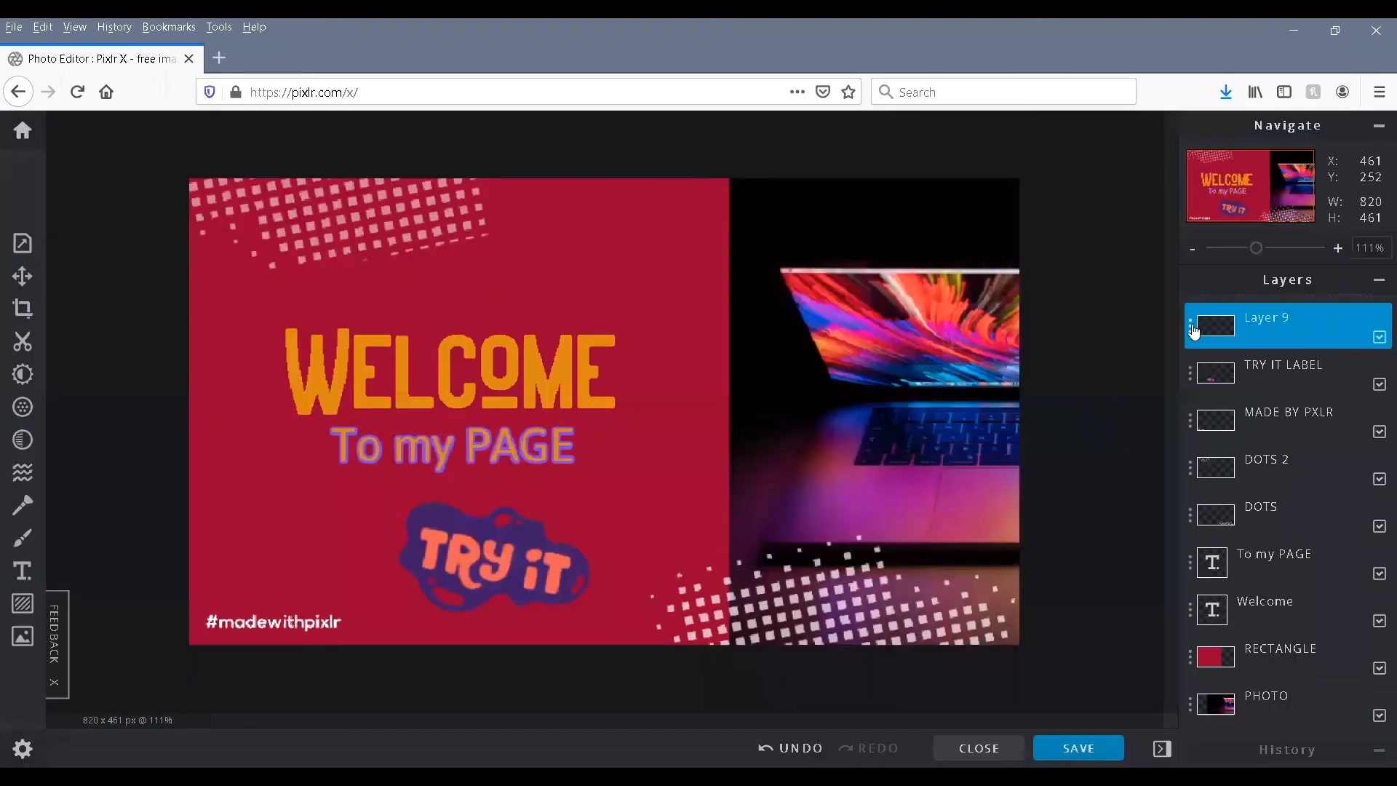
left_click(1194, 331)
type("EMPTY")
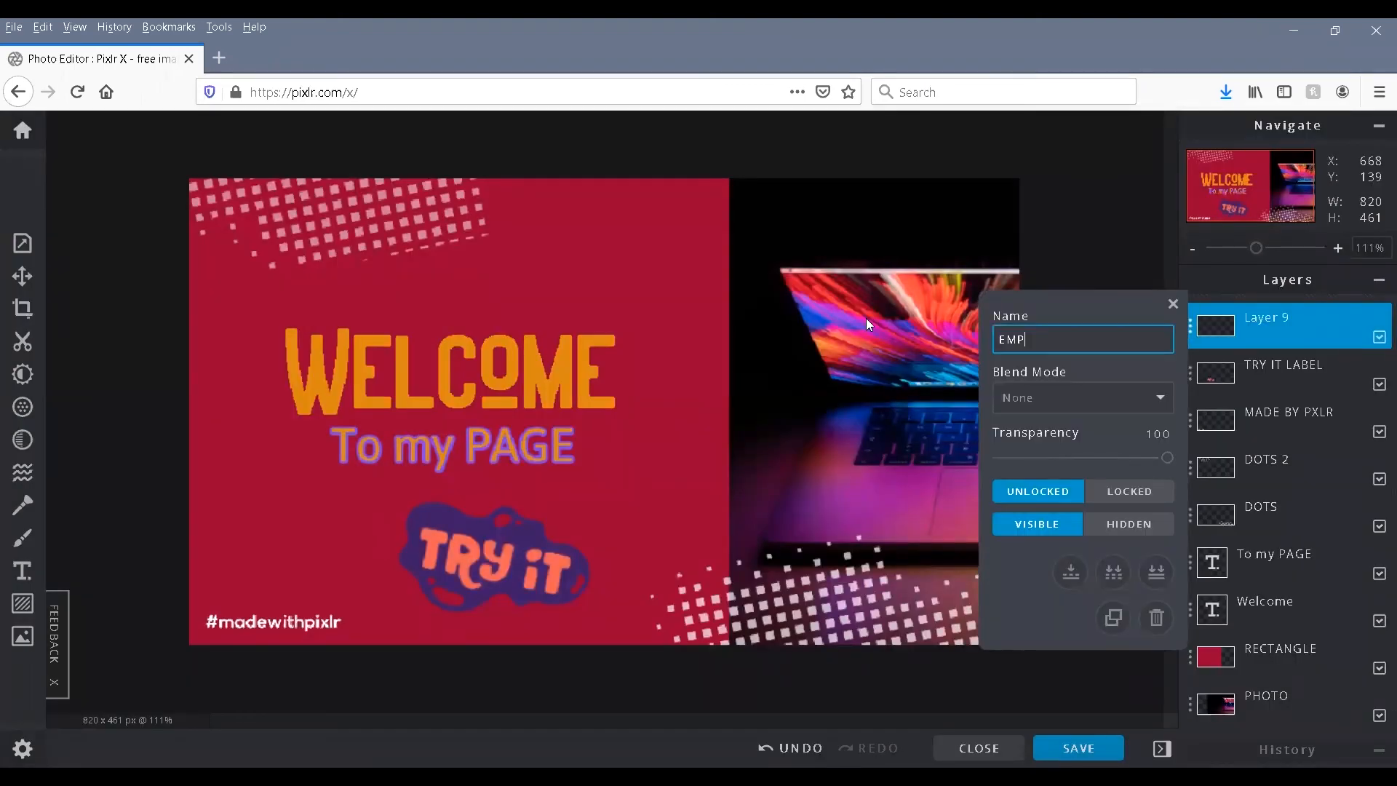
left_click(1228, 333)
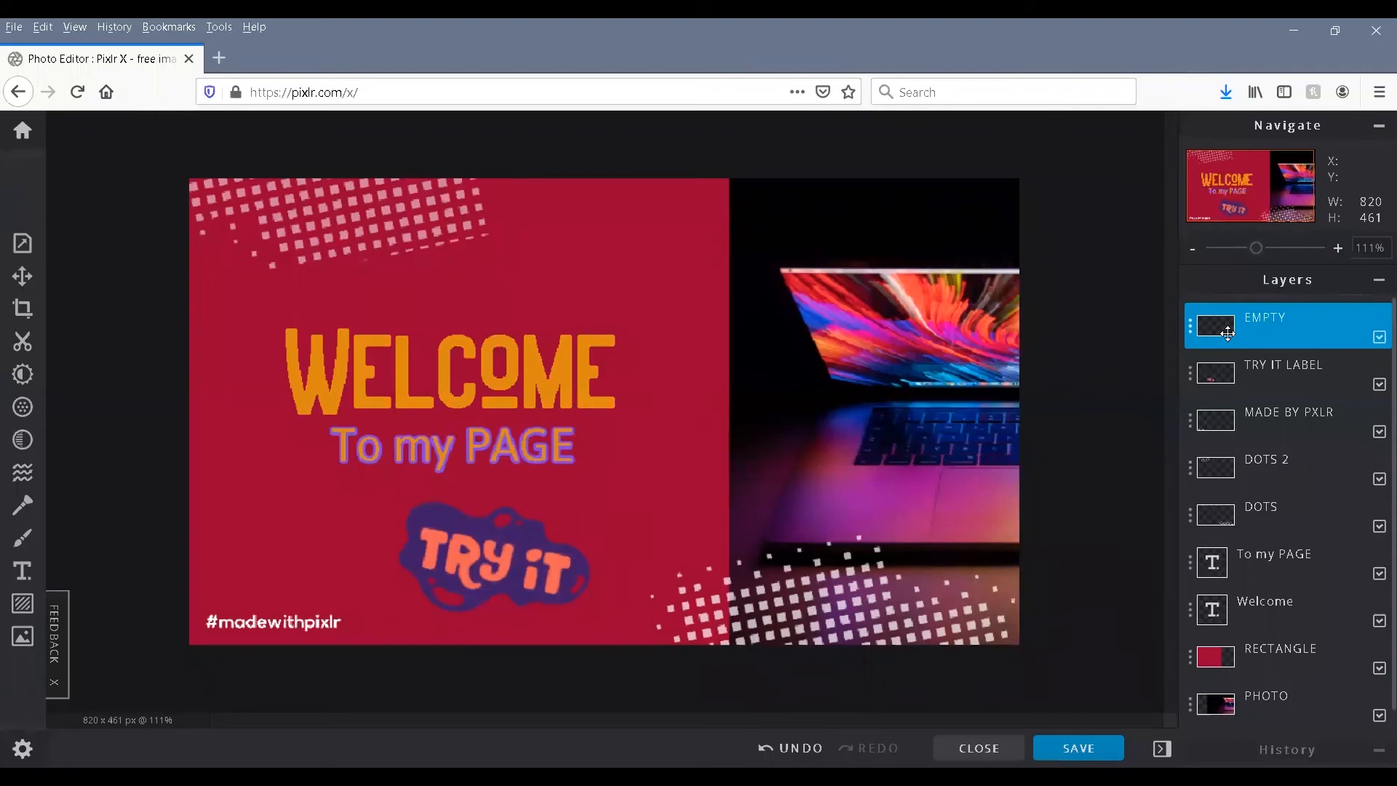
Step: Search the stock library for LAPTOP and add the photo of an open laptop on a wooden desk as a layer
left_click(23, 638)
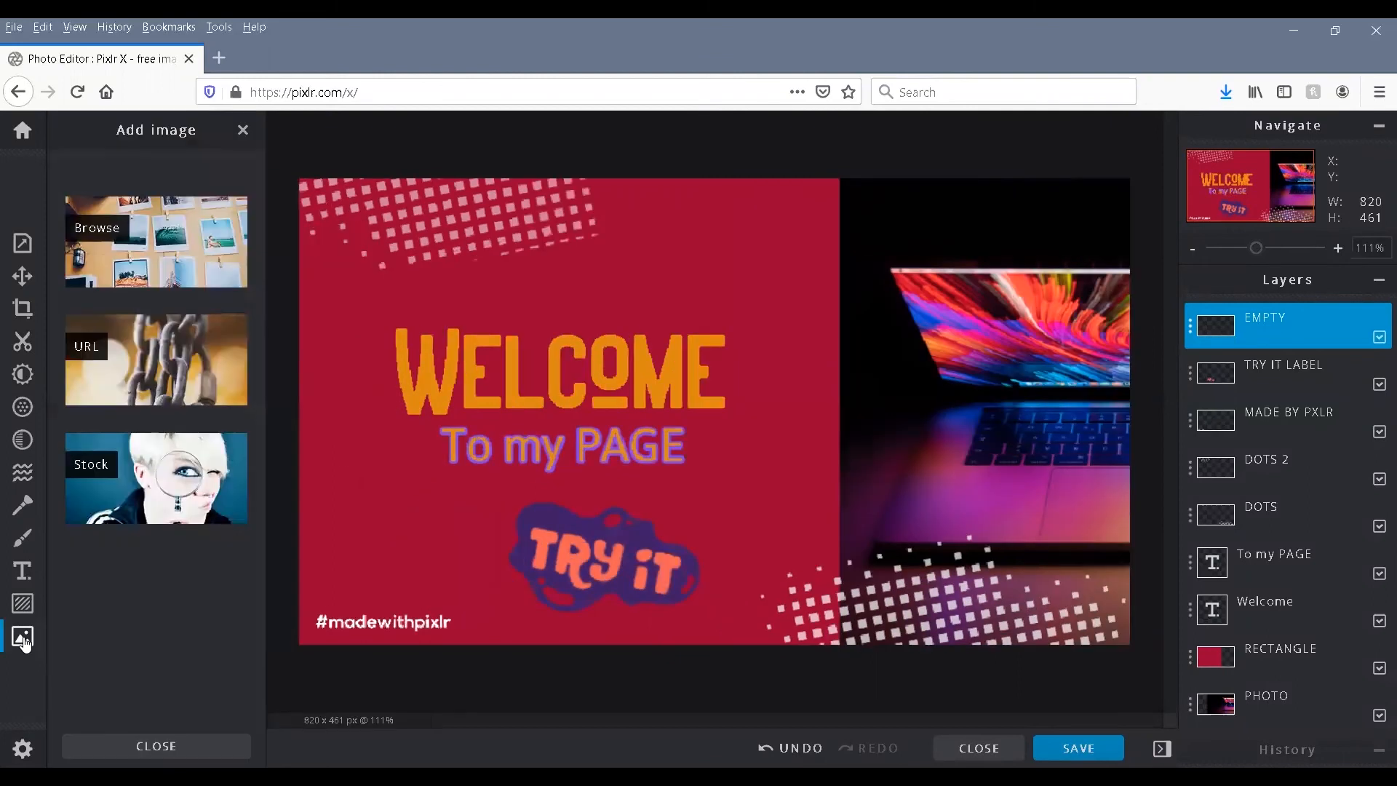
left_click(110, 468)
left_click(278, 270)
type("LAPTOP")
key("Return")
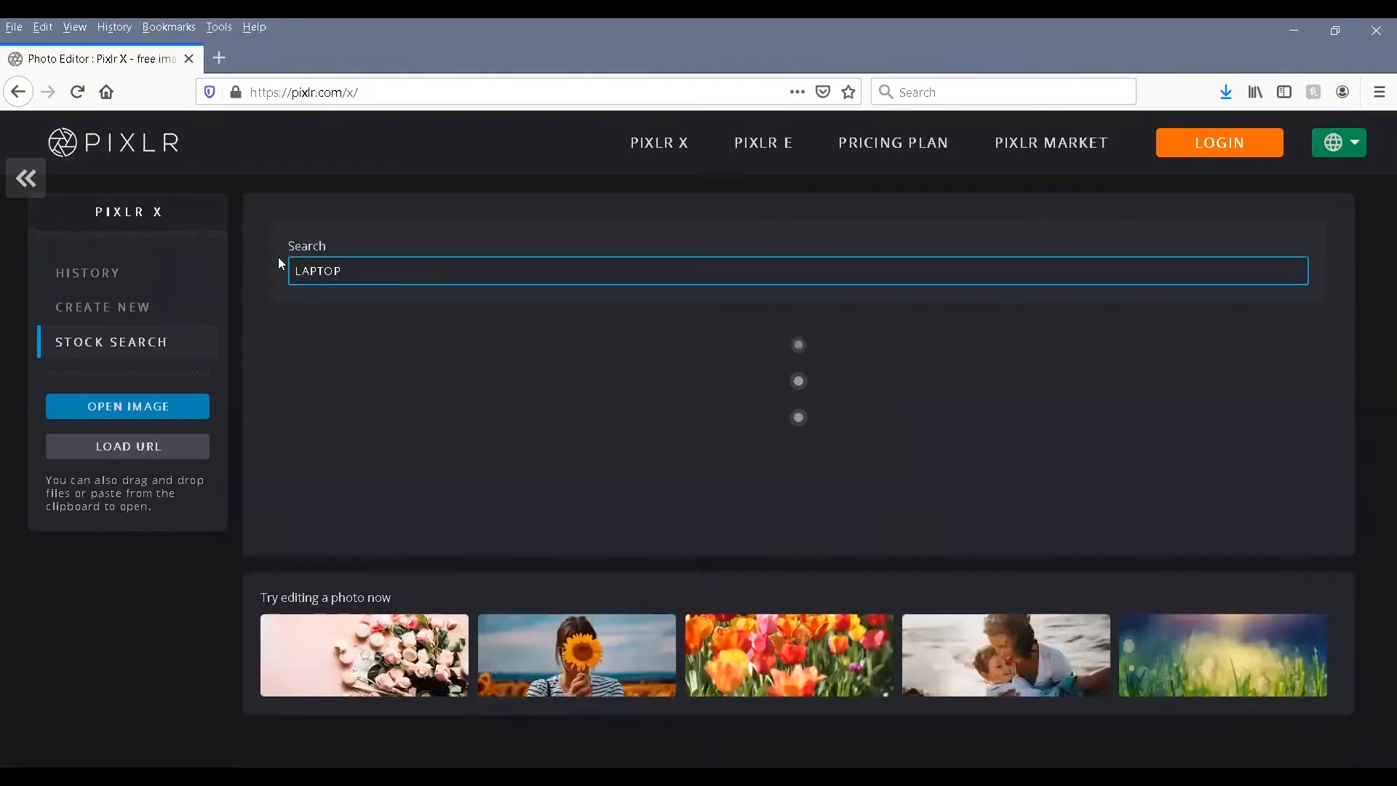
scroll(1170, 562, "down", 6)
left_click(1194, 626)
left_click(788, 468)
Step: Move the laptop photo layer between RECTANGLE and PHOTO and fit it to the area beside the red rectangle
left_click_drag(1281, 320, 1263, 688)
left_click_drag(629, 248, 643, 252)
left_click(745, 652)
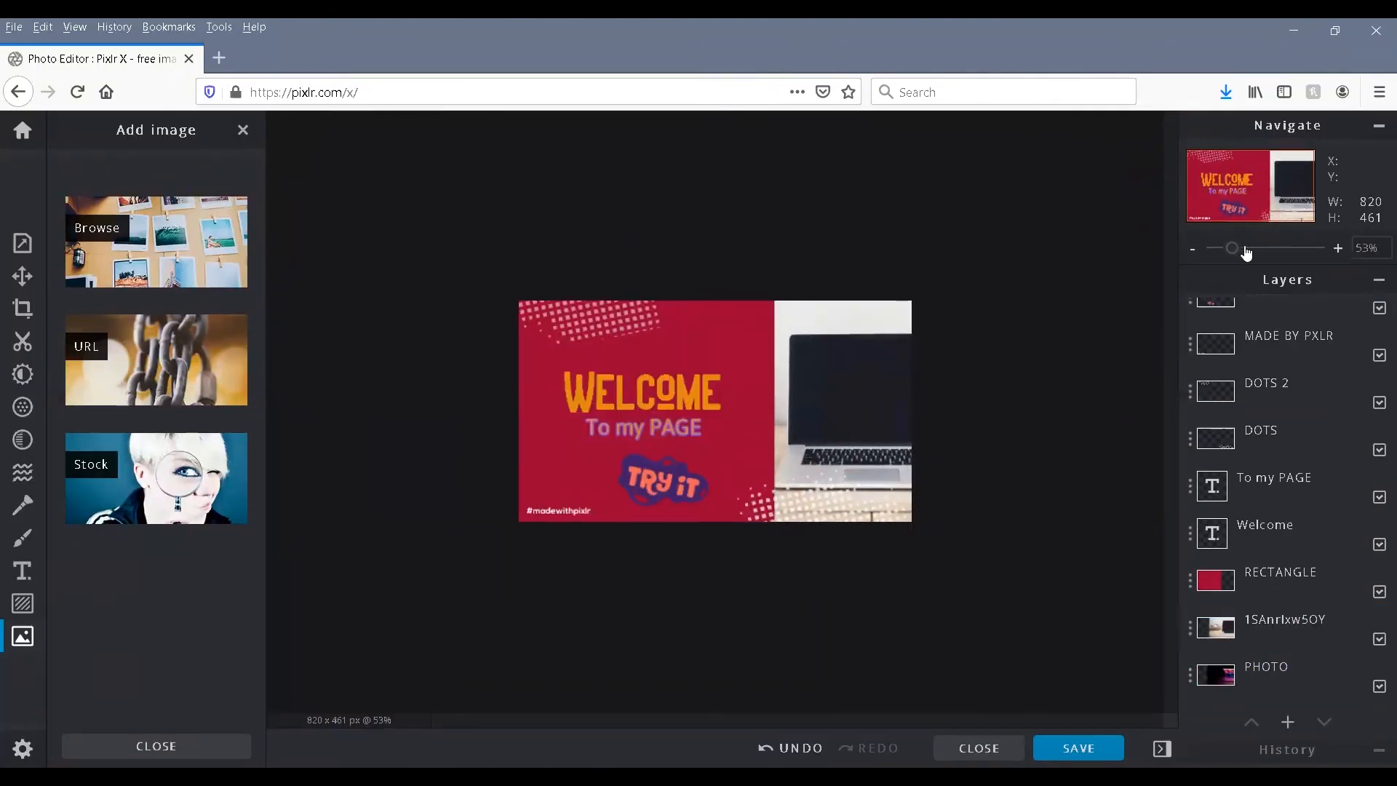
left_click(1243, 249)
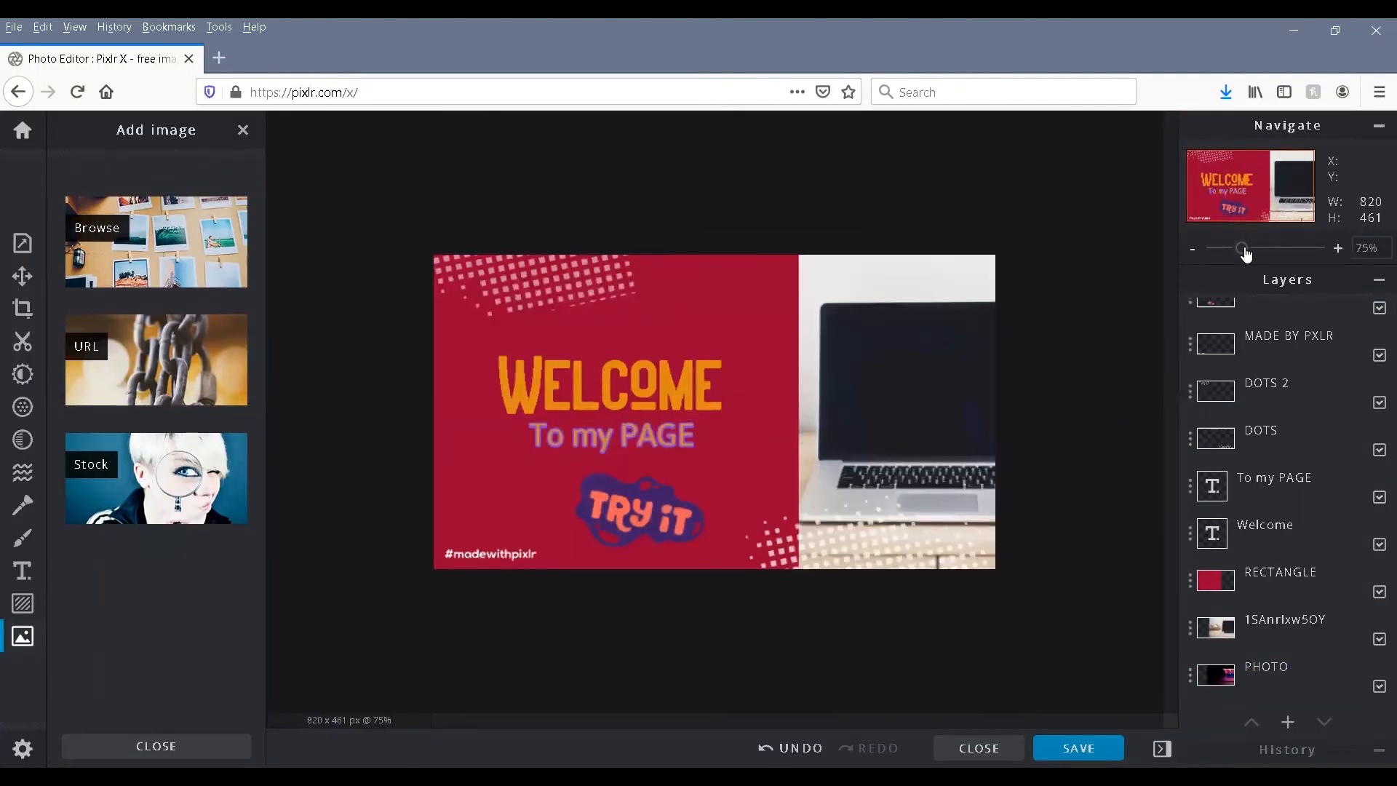
Step: Add the ornament element with three coral dashes to the design
left_click(23, 606)
left_click(113, 481)
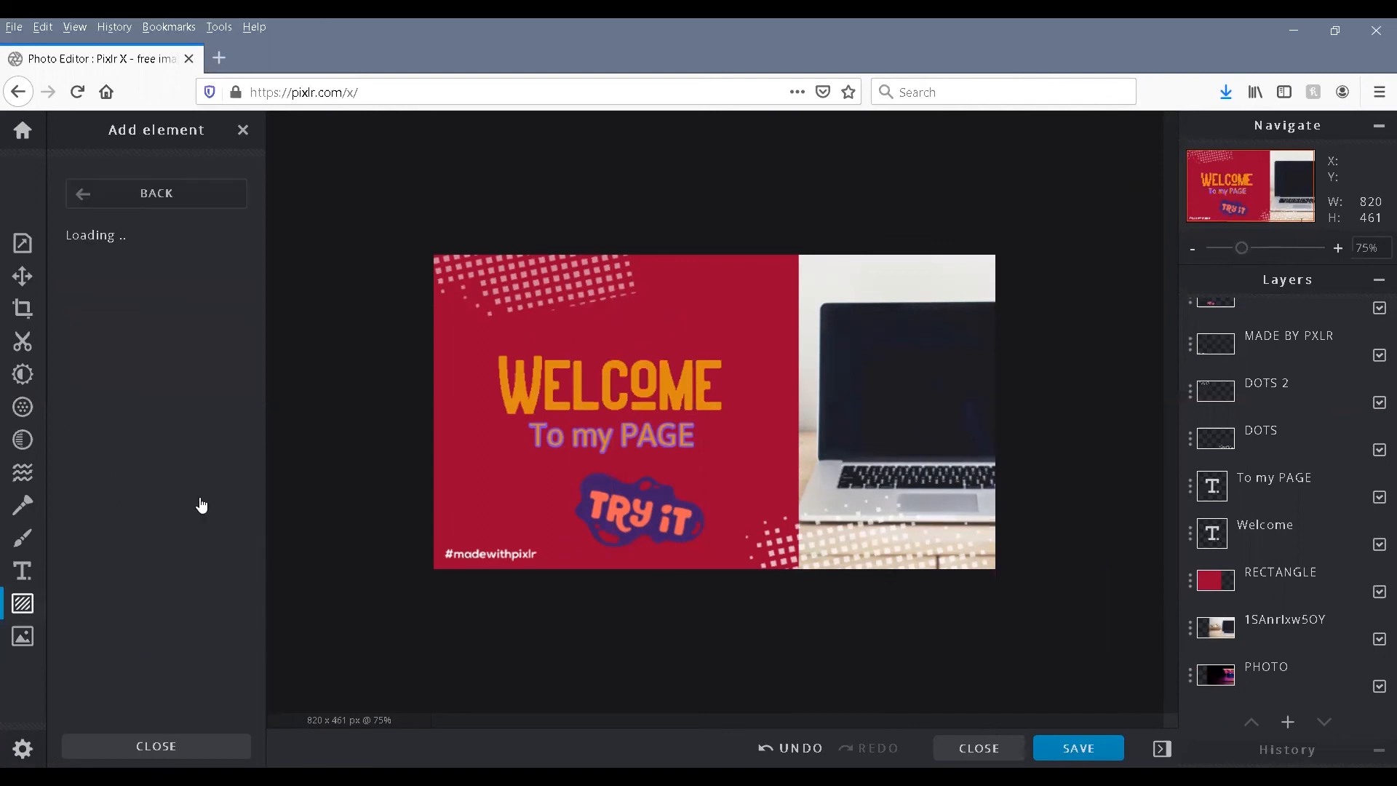
left_click(207, 513)
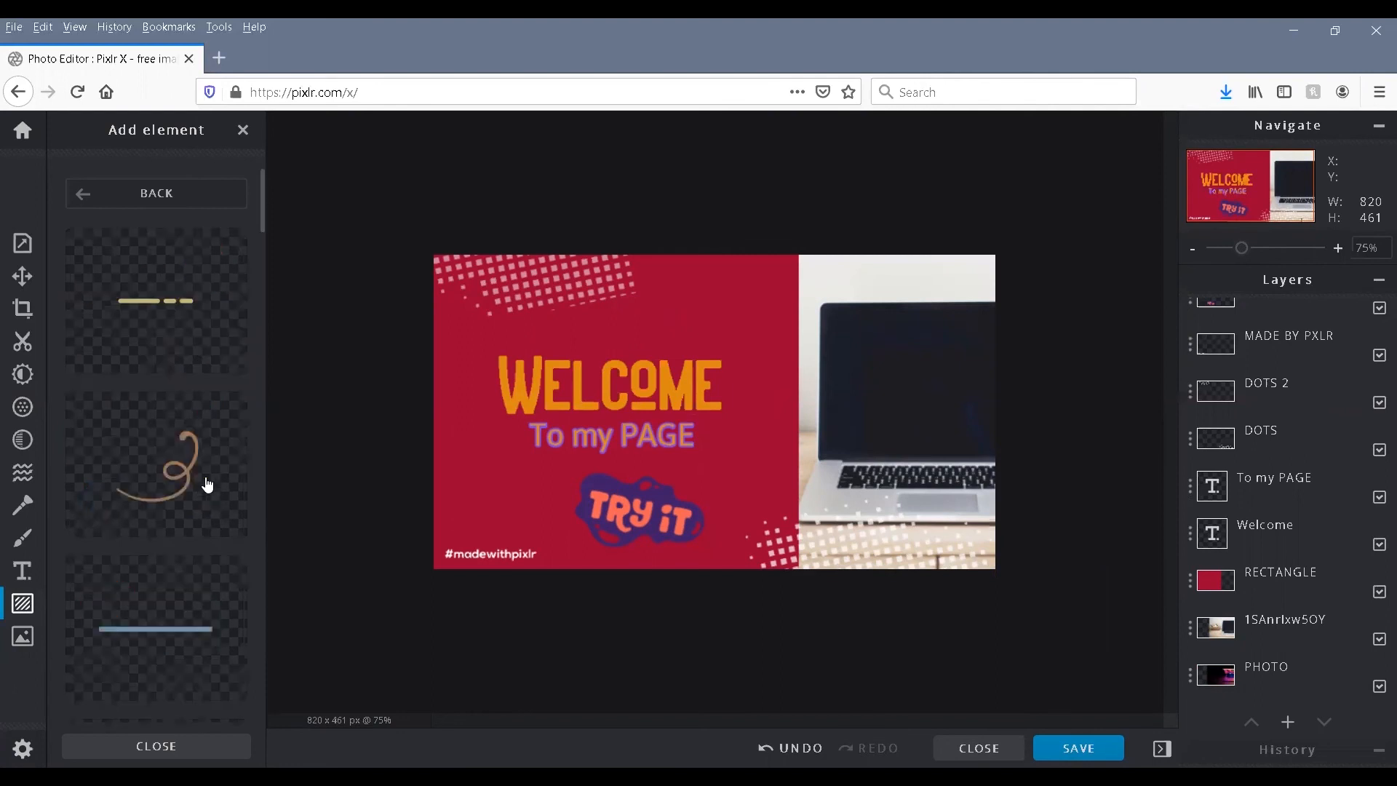
scroll(208, 485, "down", 3)
scroll(208, 485, "down", 3)
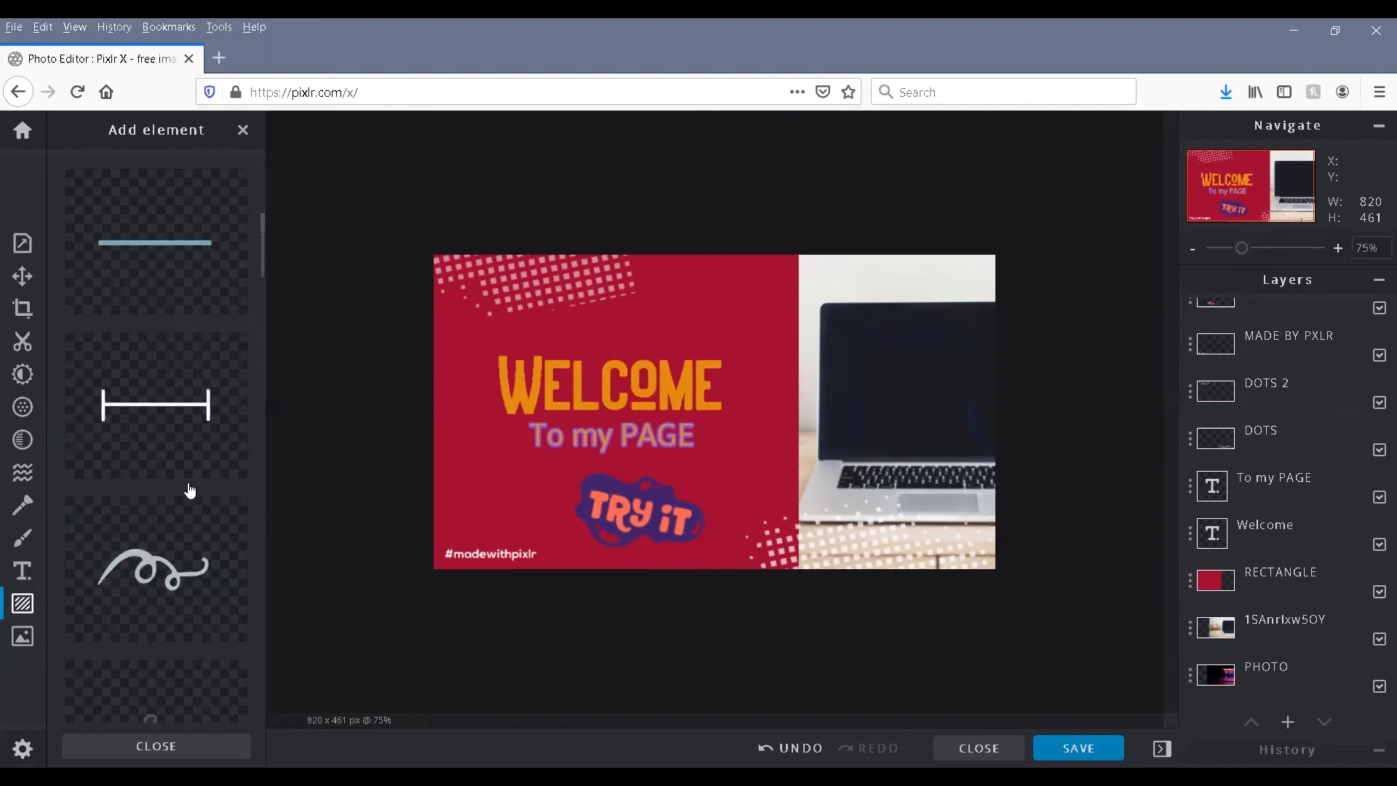
scroll(166, 446, "down", 4)
left_click(165, 446)
Step: Place the coral dashes beside the start of the Welcome text, shrink them and rotate them slightly clockwise
left_click_drag(546, 369, 499, 323)
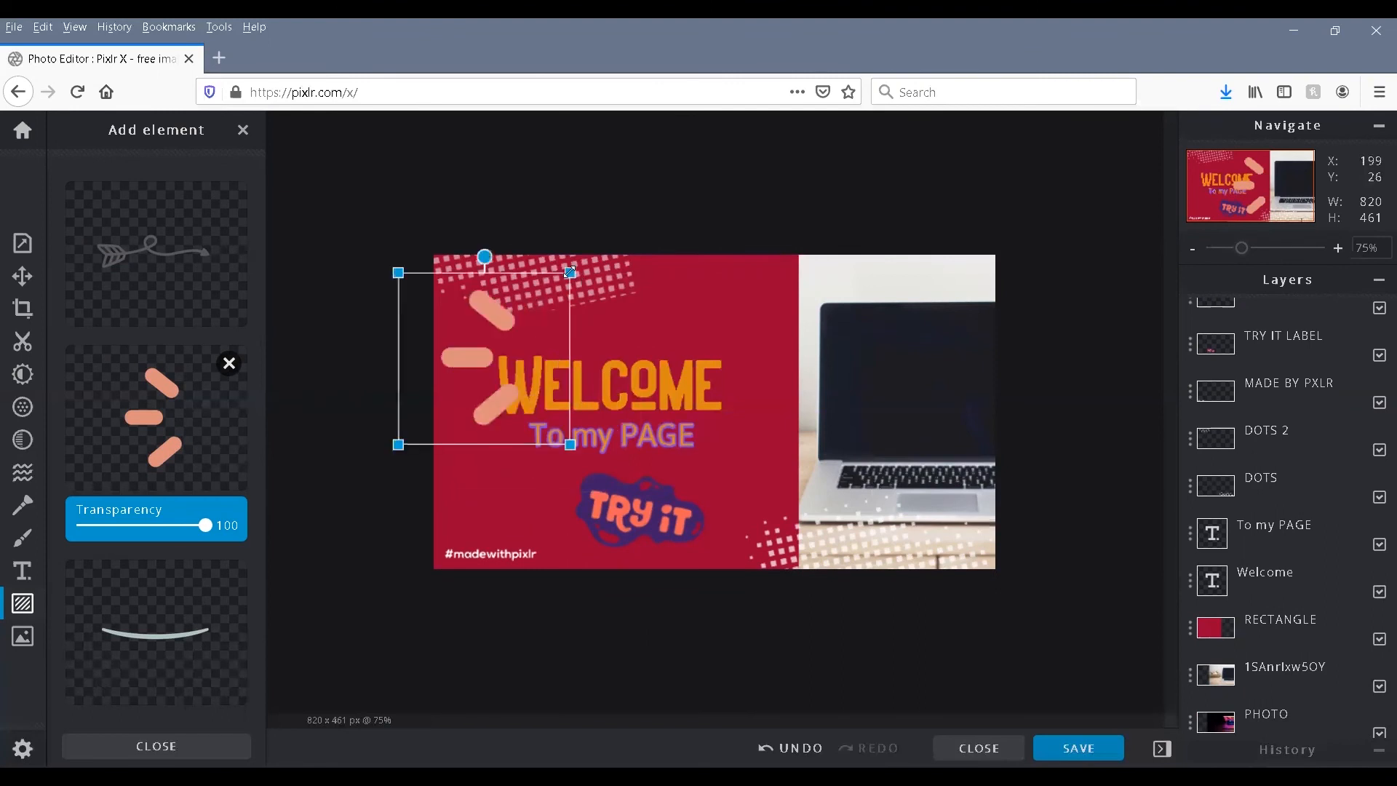
left_click_drag(571, 272, 473, 285)
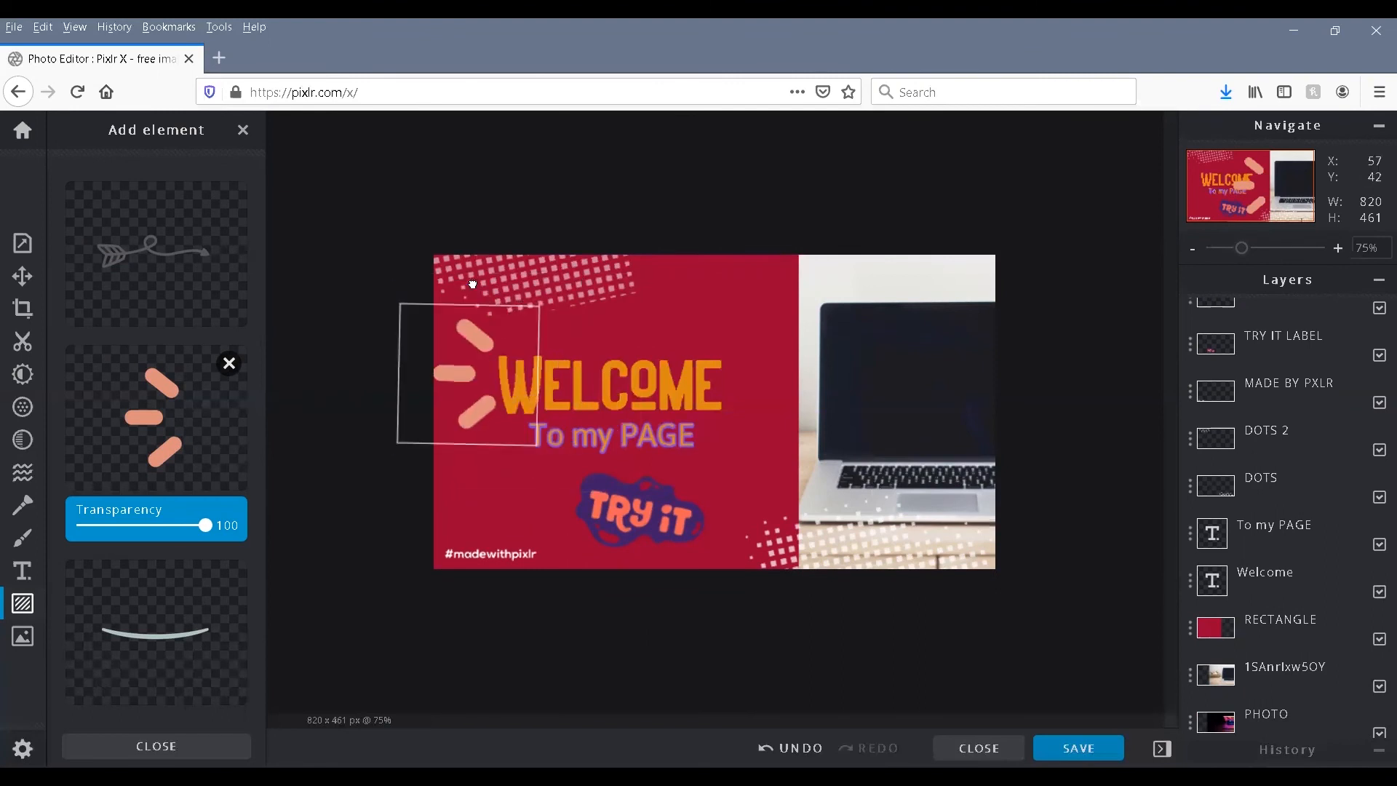
left_click_drag(487, 343, 487, 320)
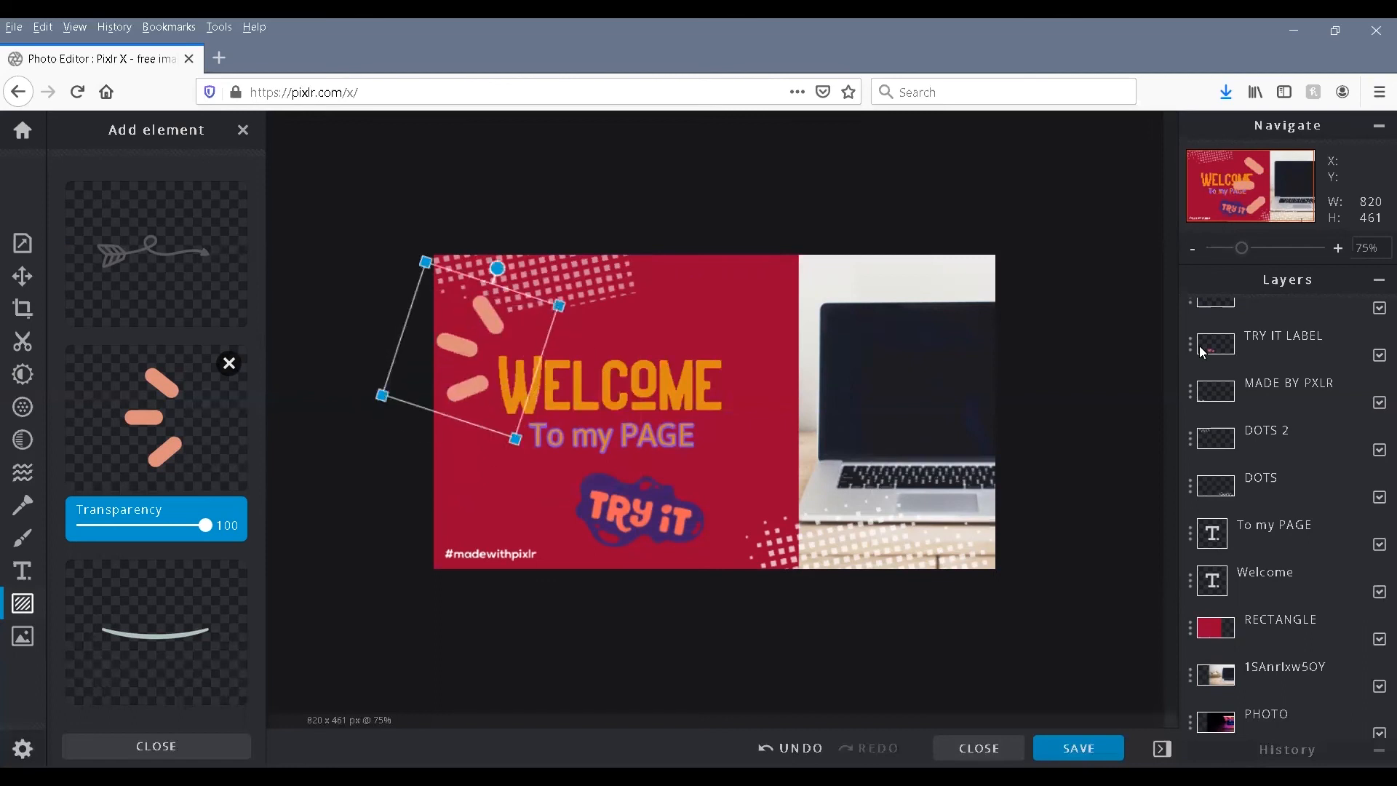
Step: Duplicate the coral dashes layer, move the copy to the lower right of the Welcome text and rotate it to mirror the original
scroll(1186, 335, "up", 2)
left_click(1188, 327)
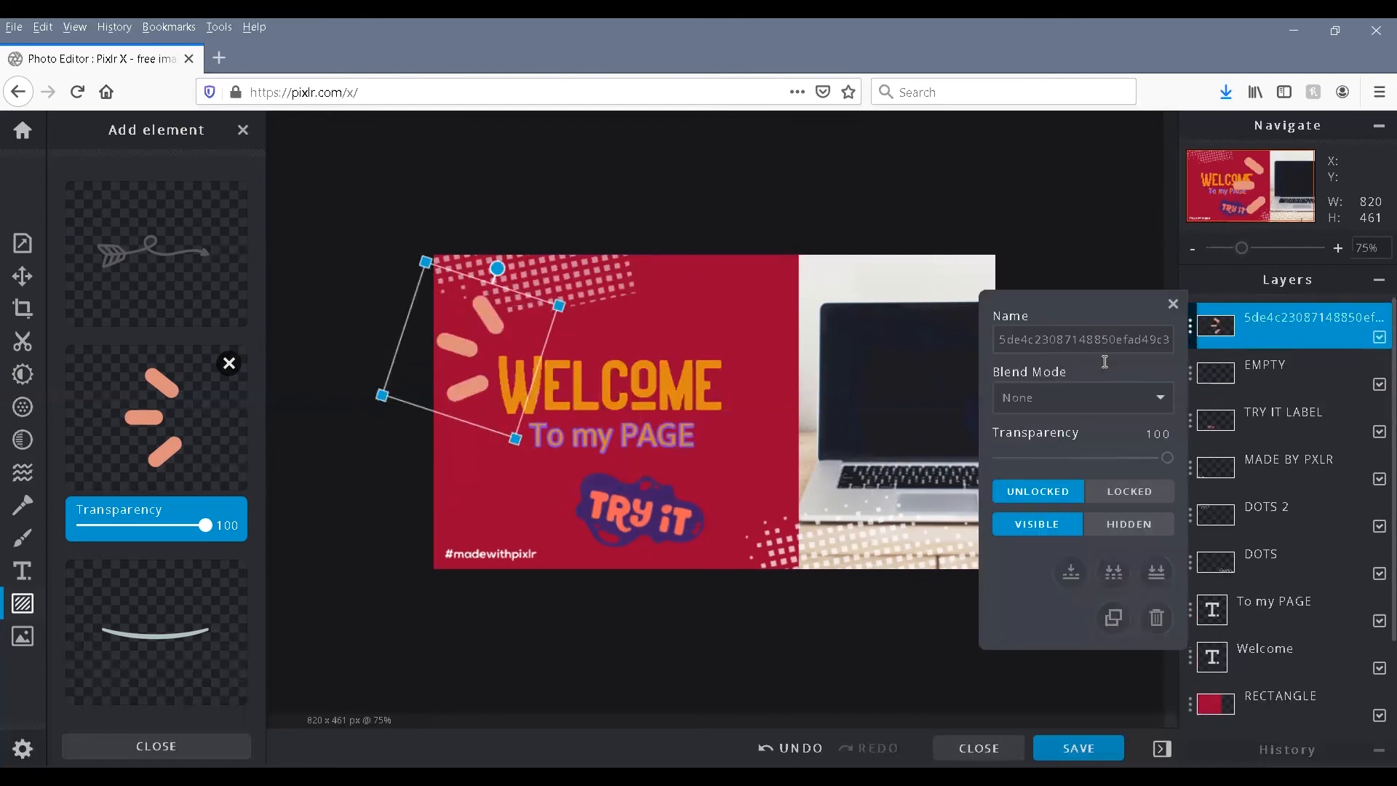
left_click(1110, 617)
left_click_drag(485, 317, 753, 396)
left_click_drag(764, 347, 795, 487)
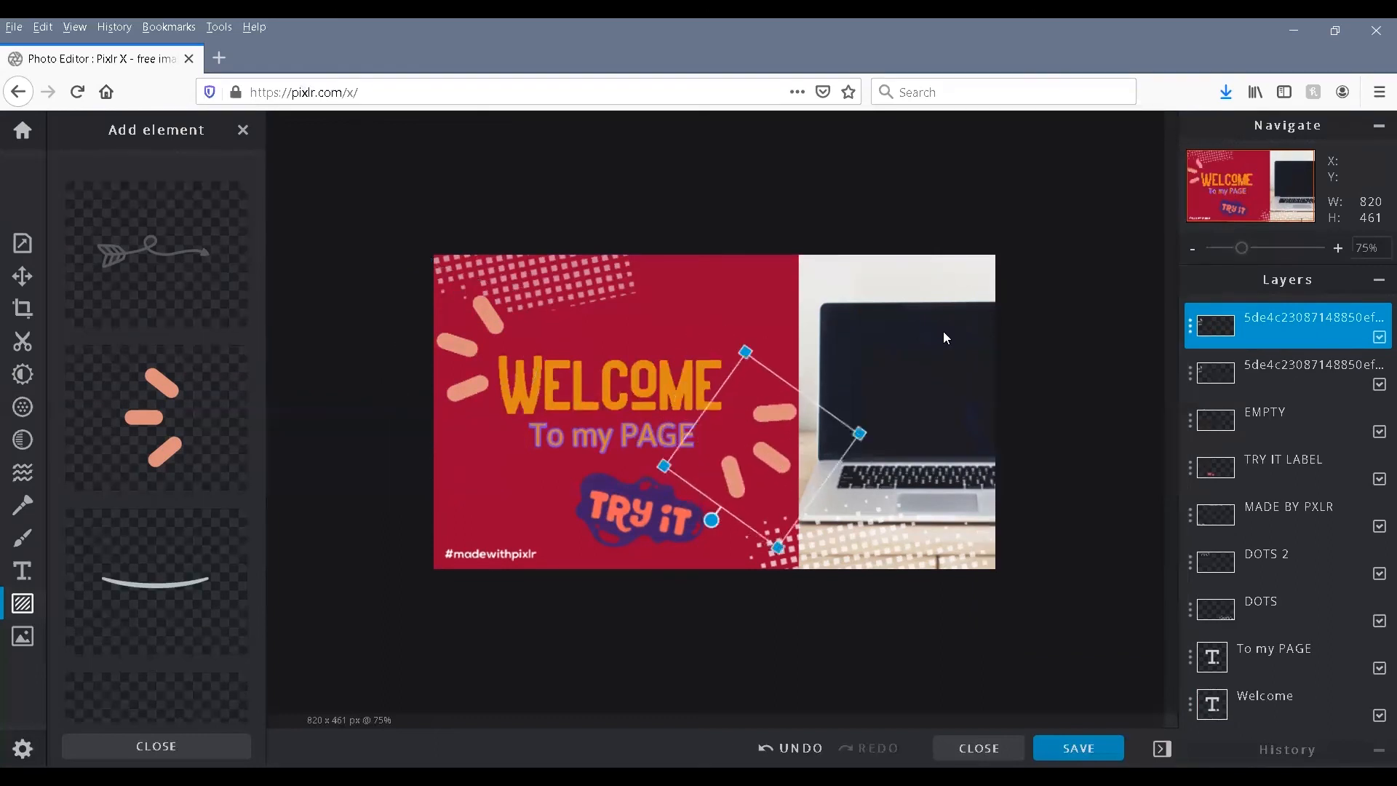
Step: Shrink the original coral dashes at the upper left of the Welcome text, rotate them further clockwise and finish adding elements
left_click(1279, 372)
left_click_drag(487, 324, 493, 326)
left_click_drag(520, 438, 506, 415)
left_click_drag(493, 269, 511, 274)
left_click(366, 422)
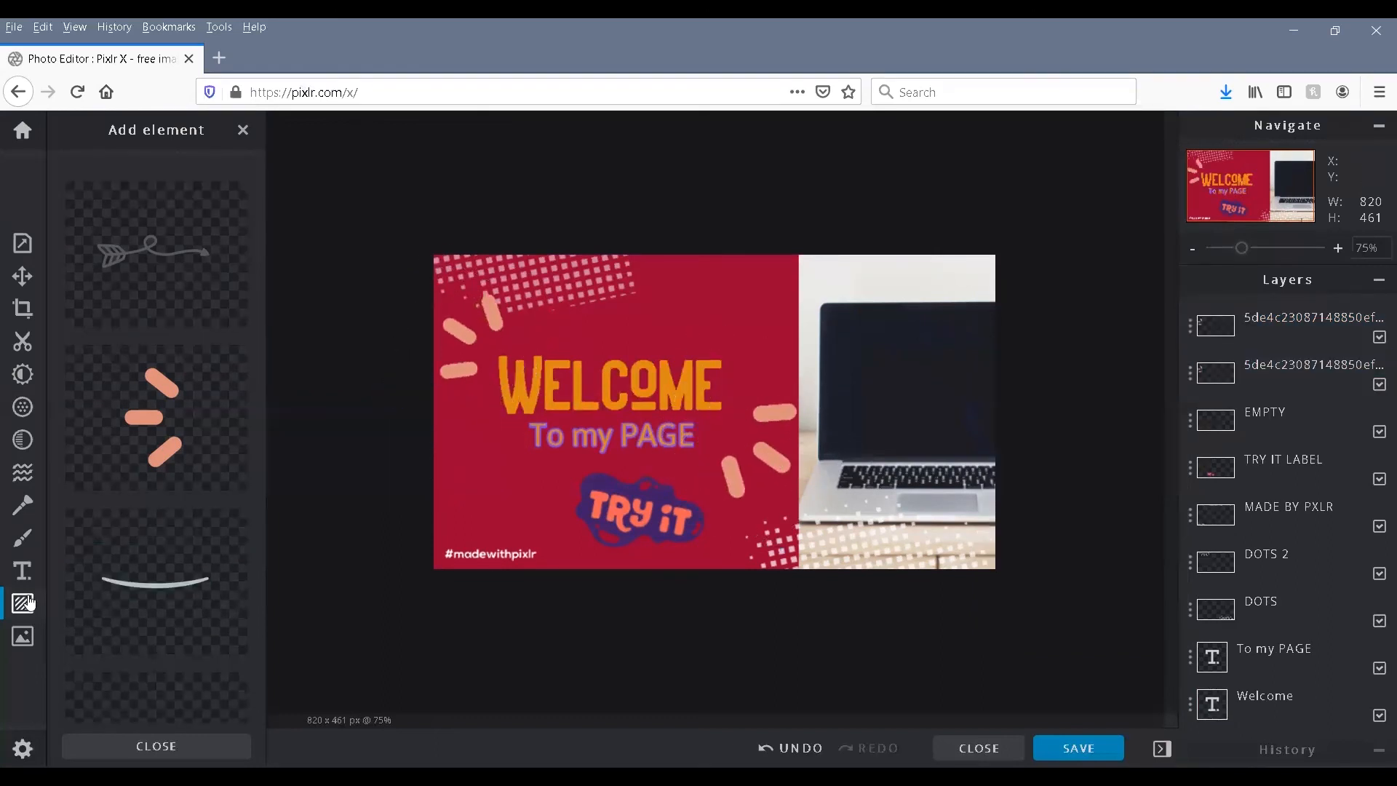
left_click(156, 746)
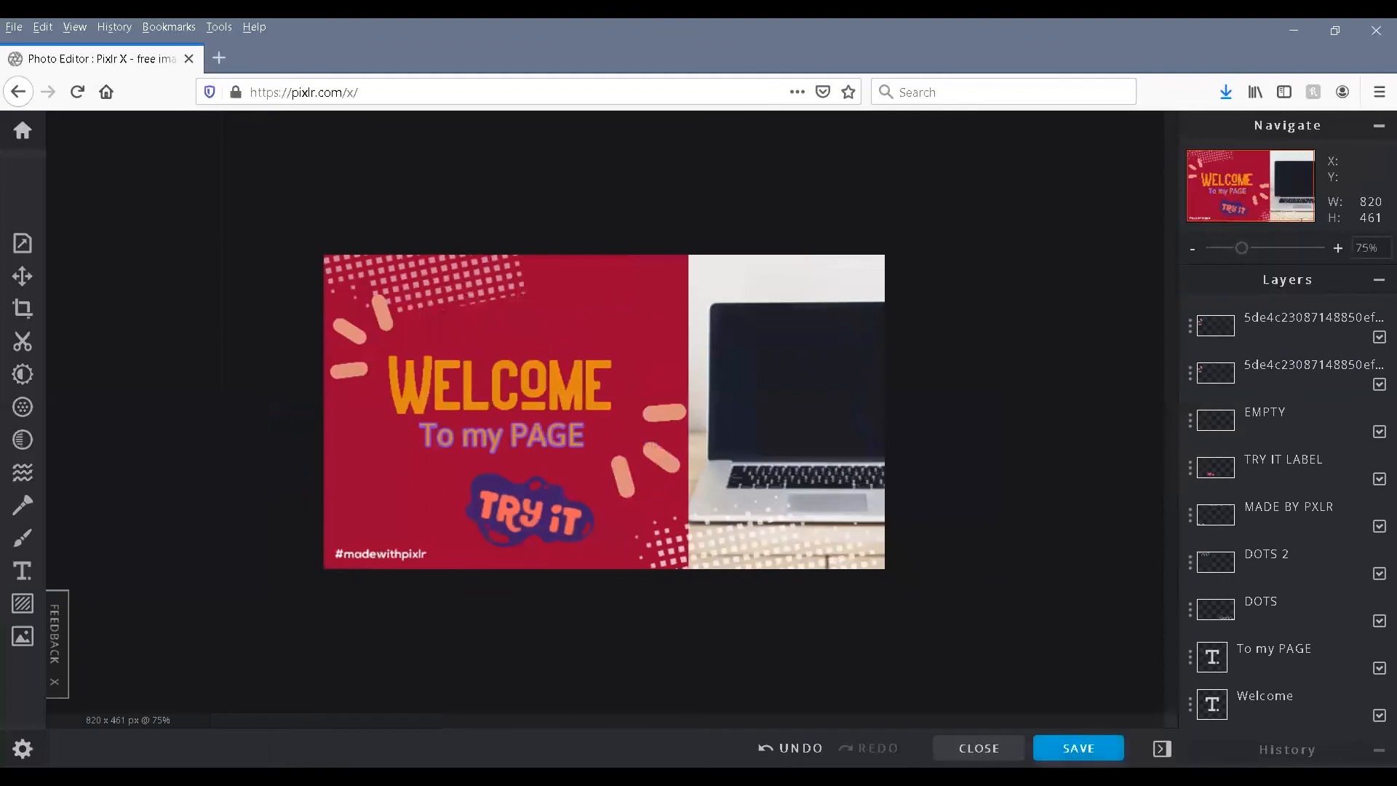
left_click(1079, 748)
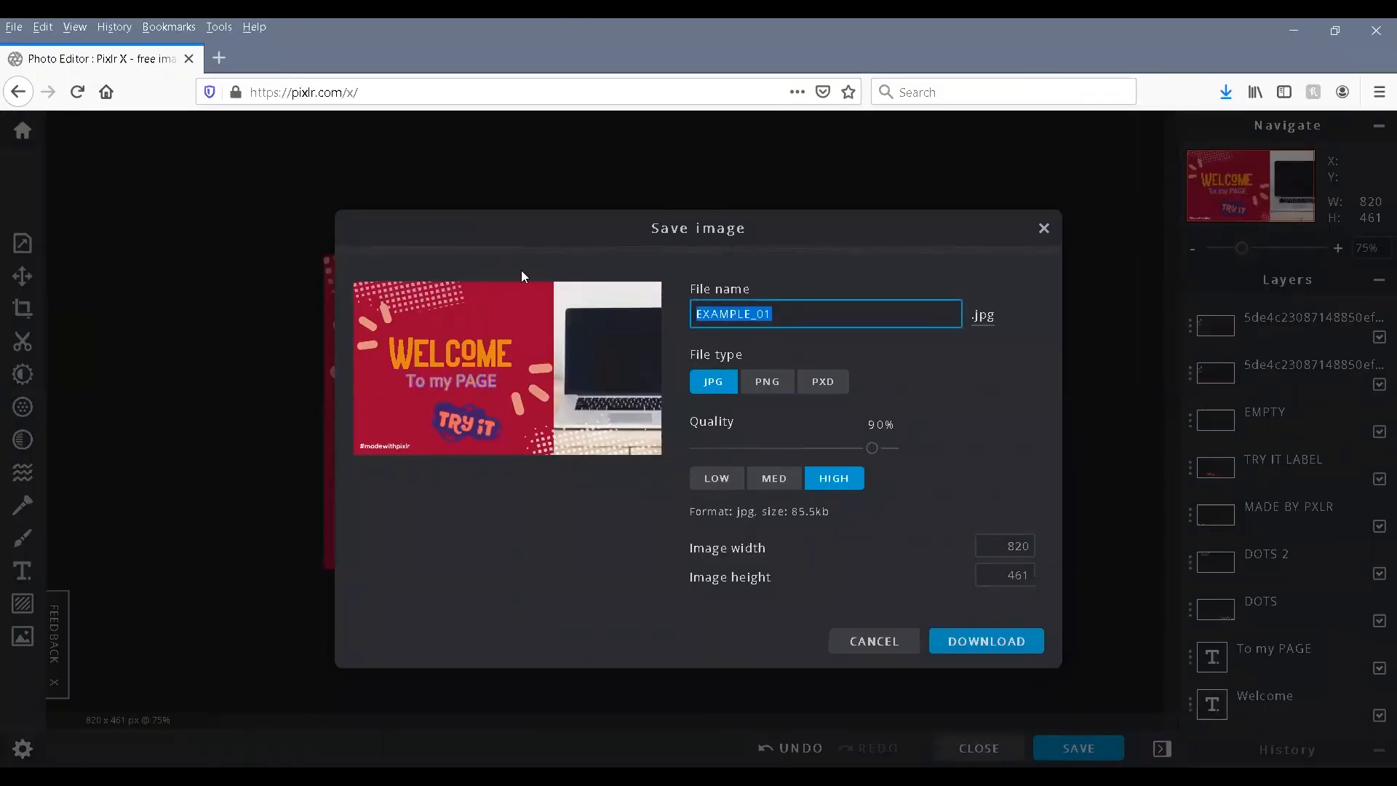
type("f")
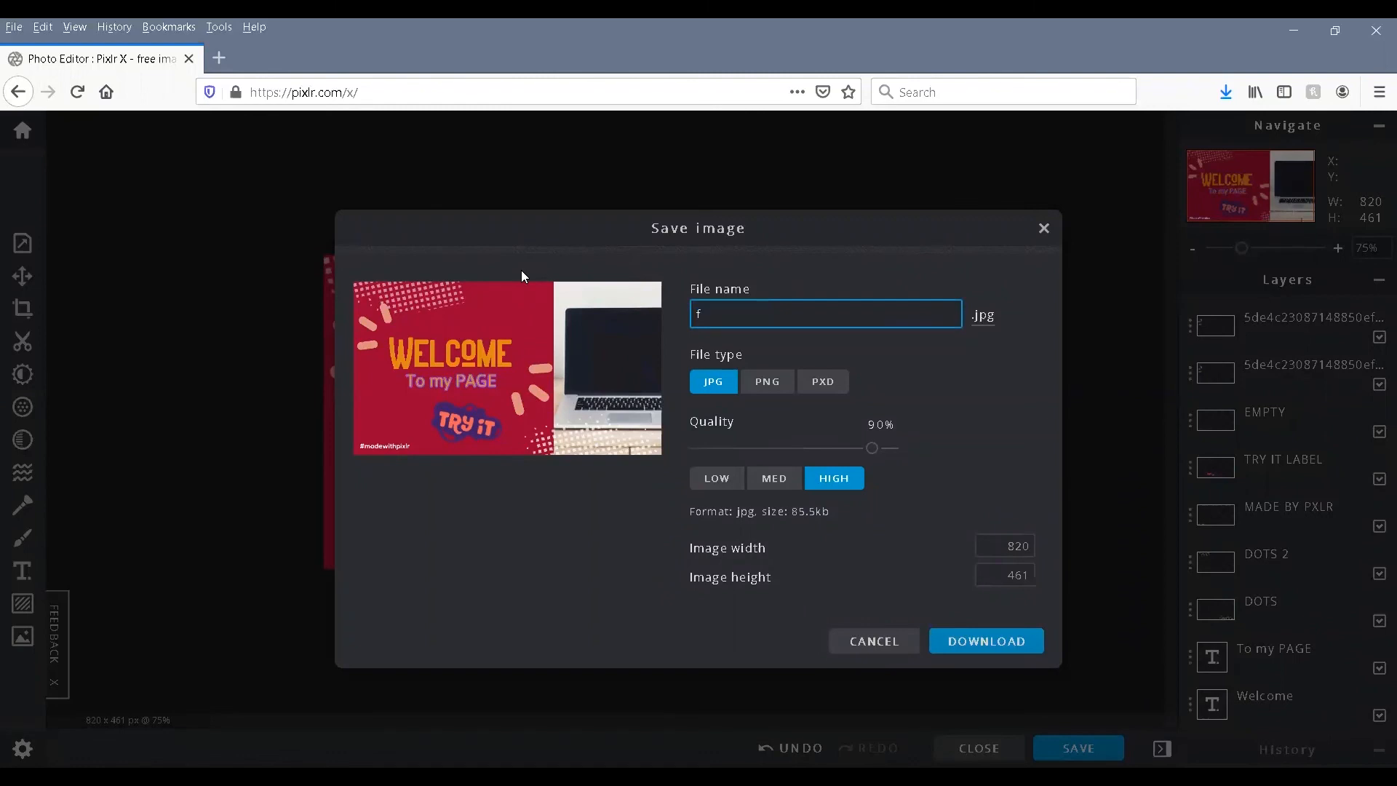
type("INAL")
left_click(769, 385)
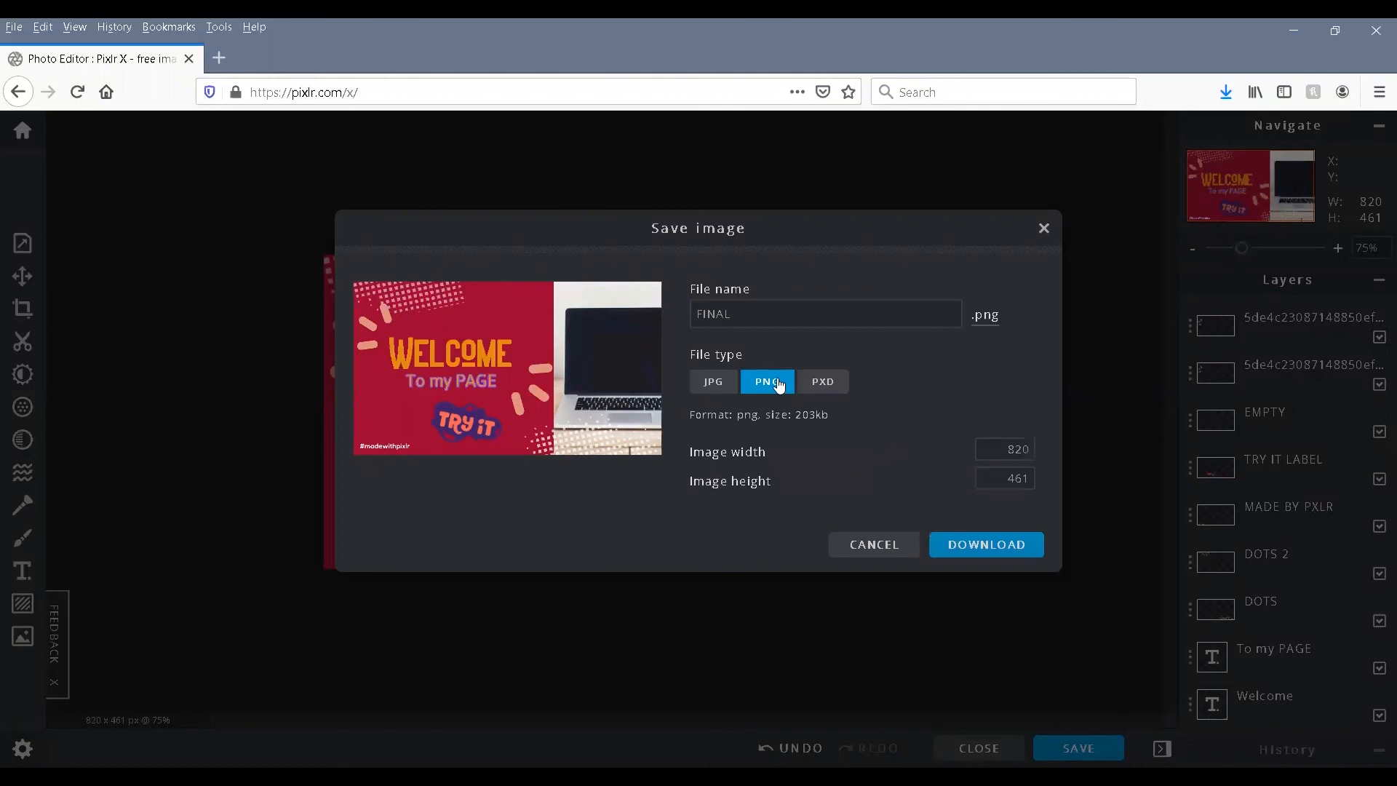
left_click(820, 386)
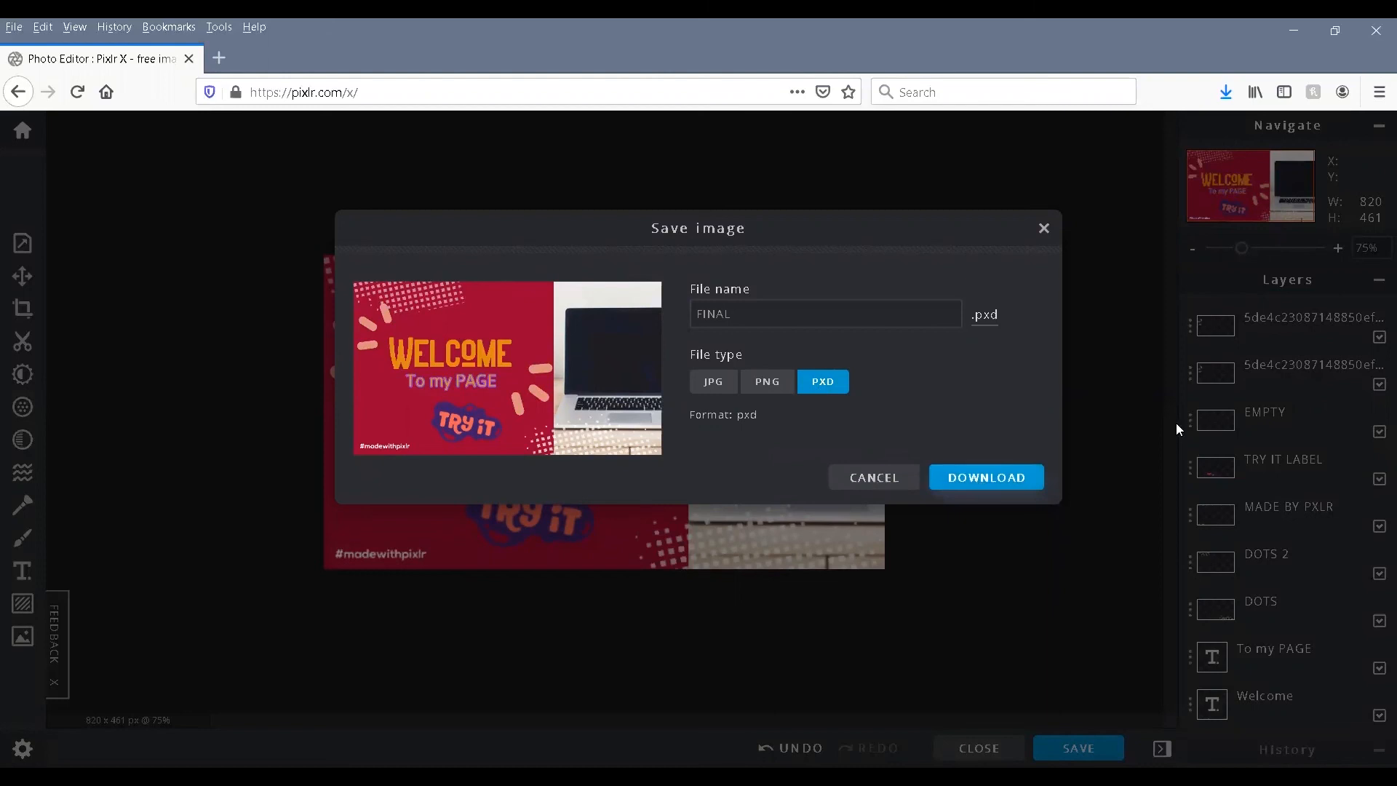
left_click(1264, 334)
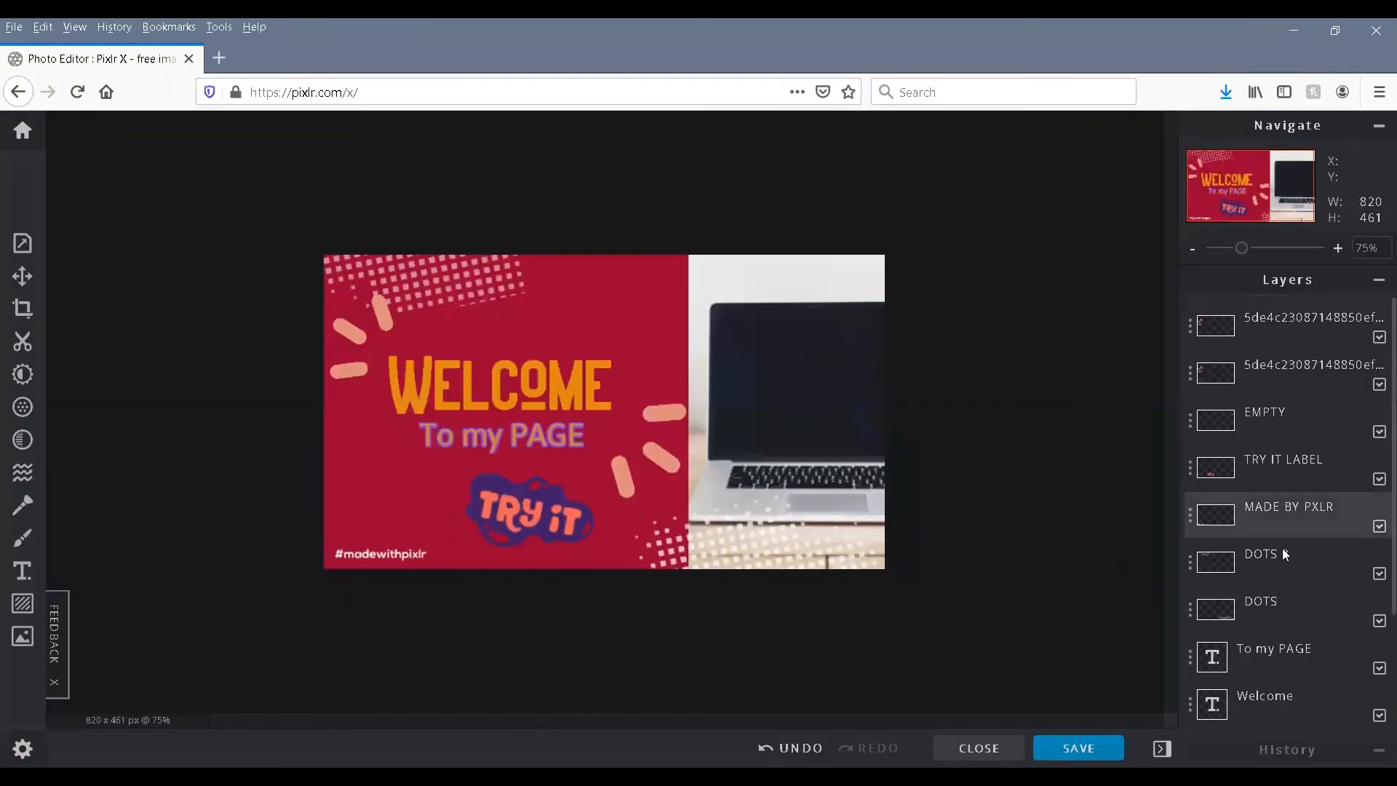
scroll(1284, 555, "down", 3)
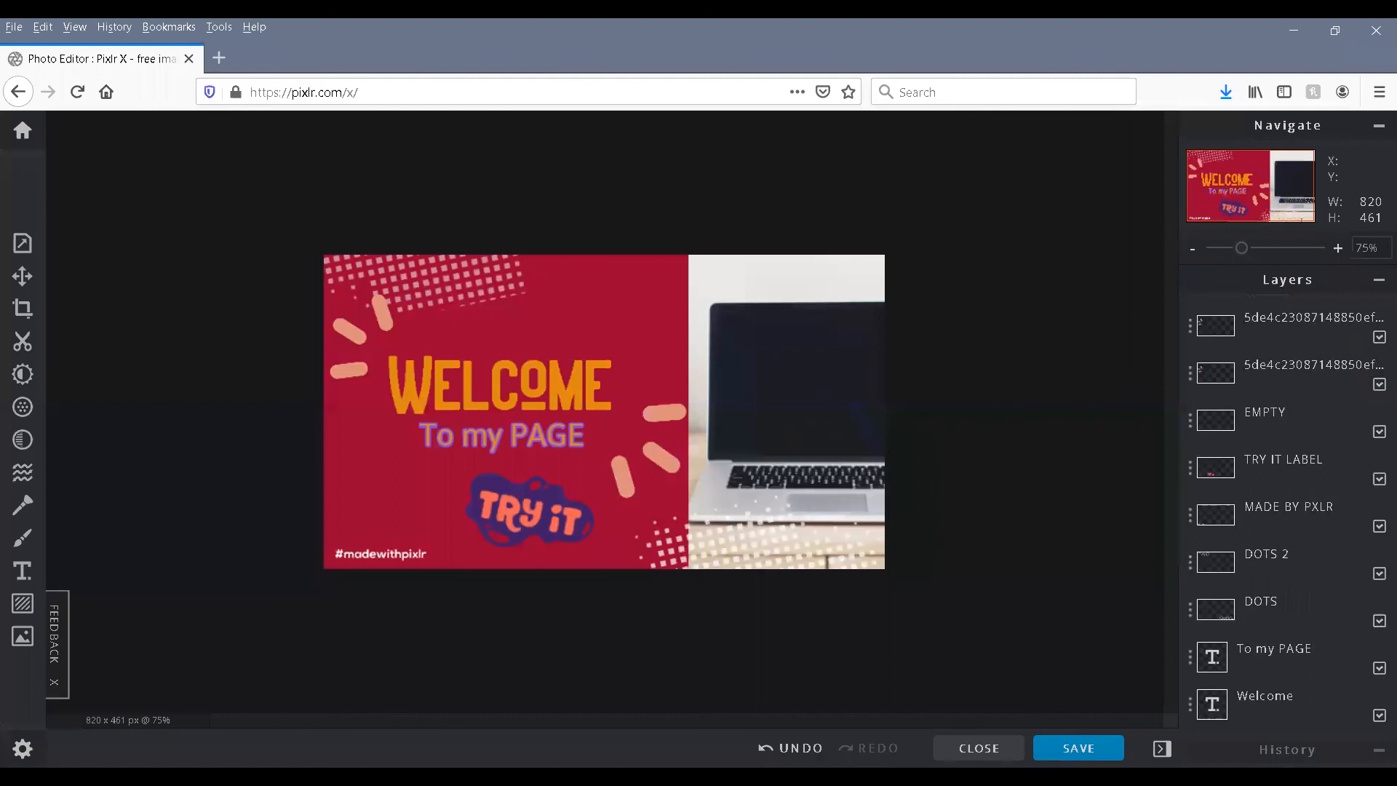
Step: Save the design as FINAL in the layered PXD format and download it
left_click(1087, 740)
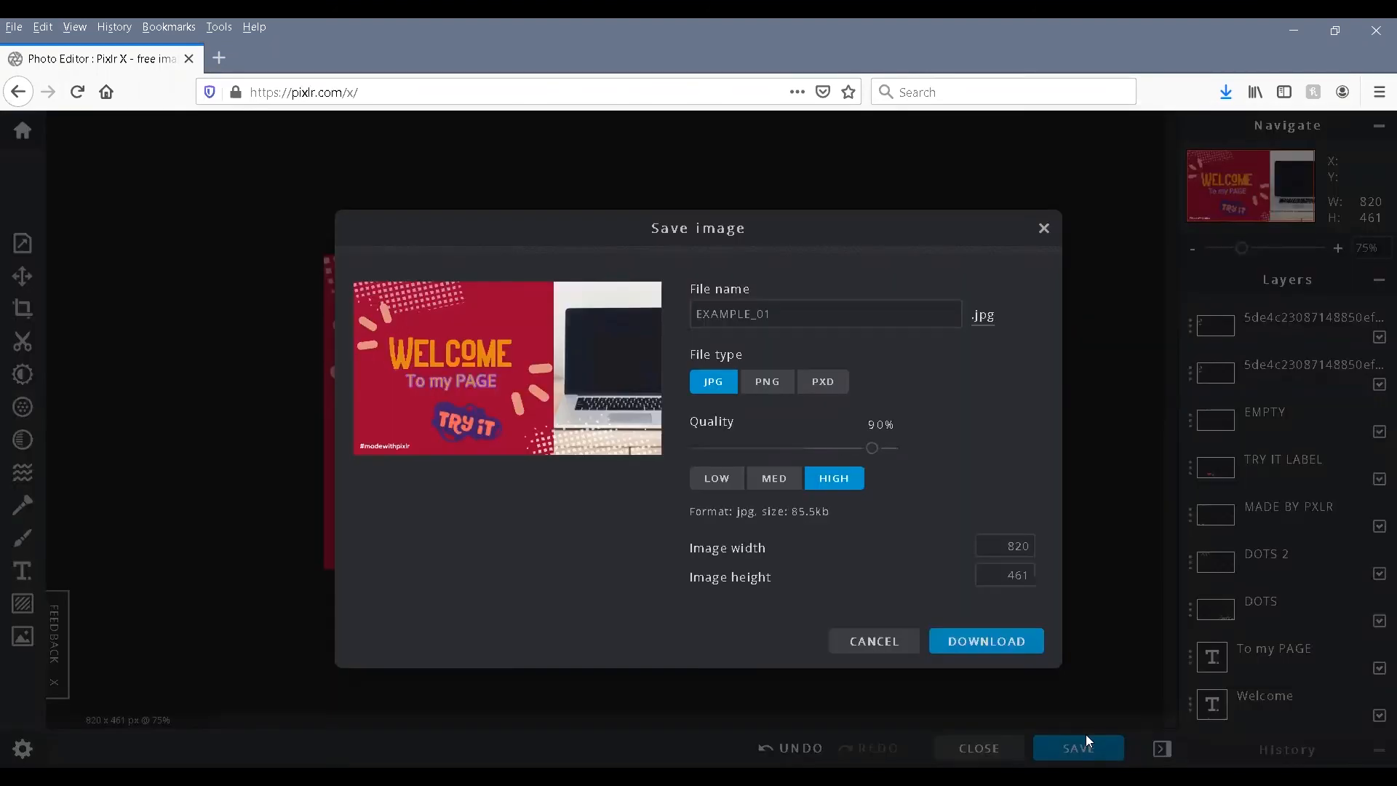
left_click(822, 383)
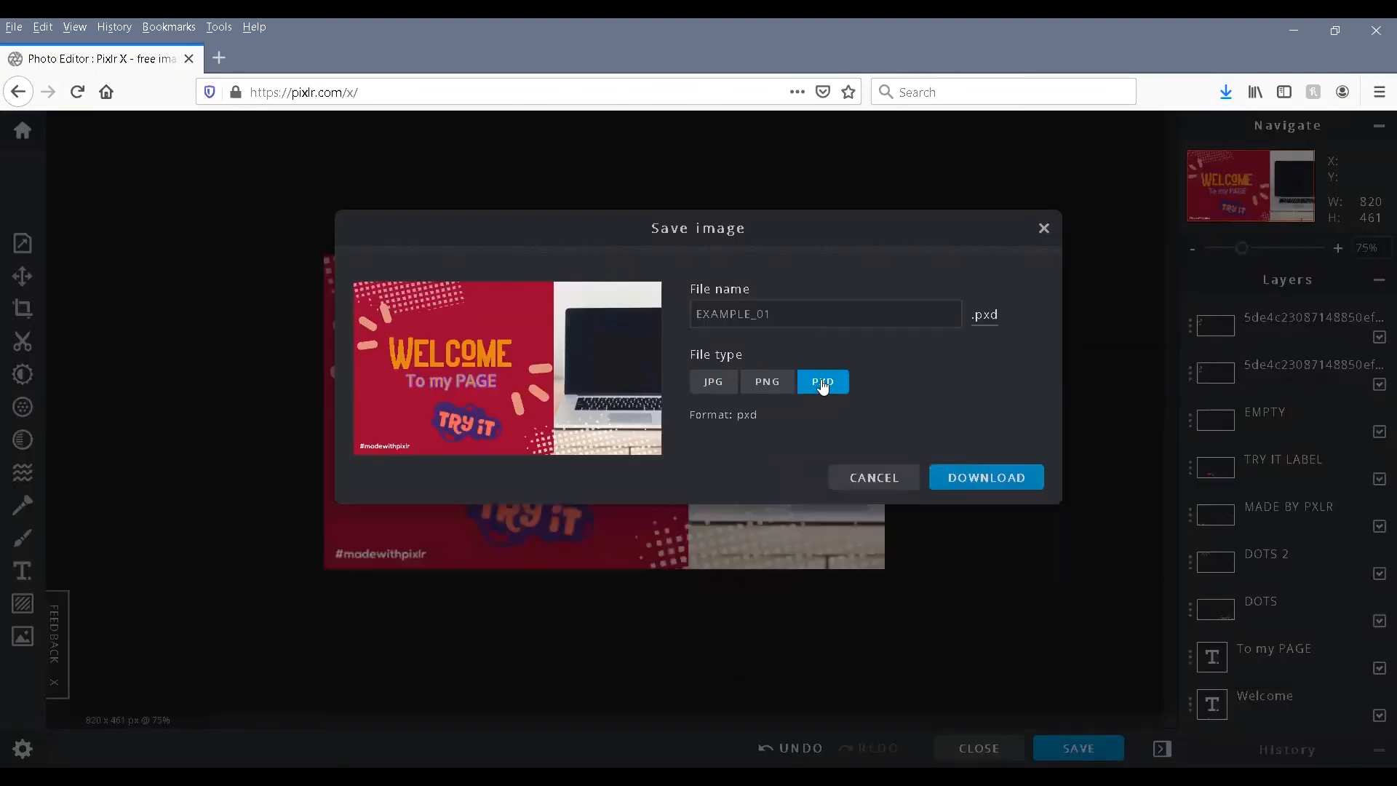
left_click(780, 325)
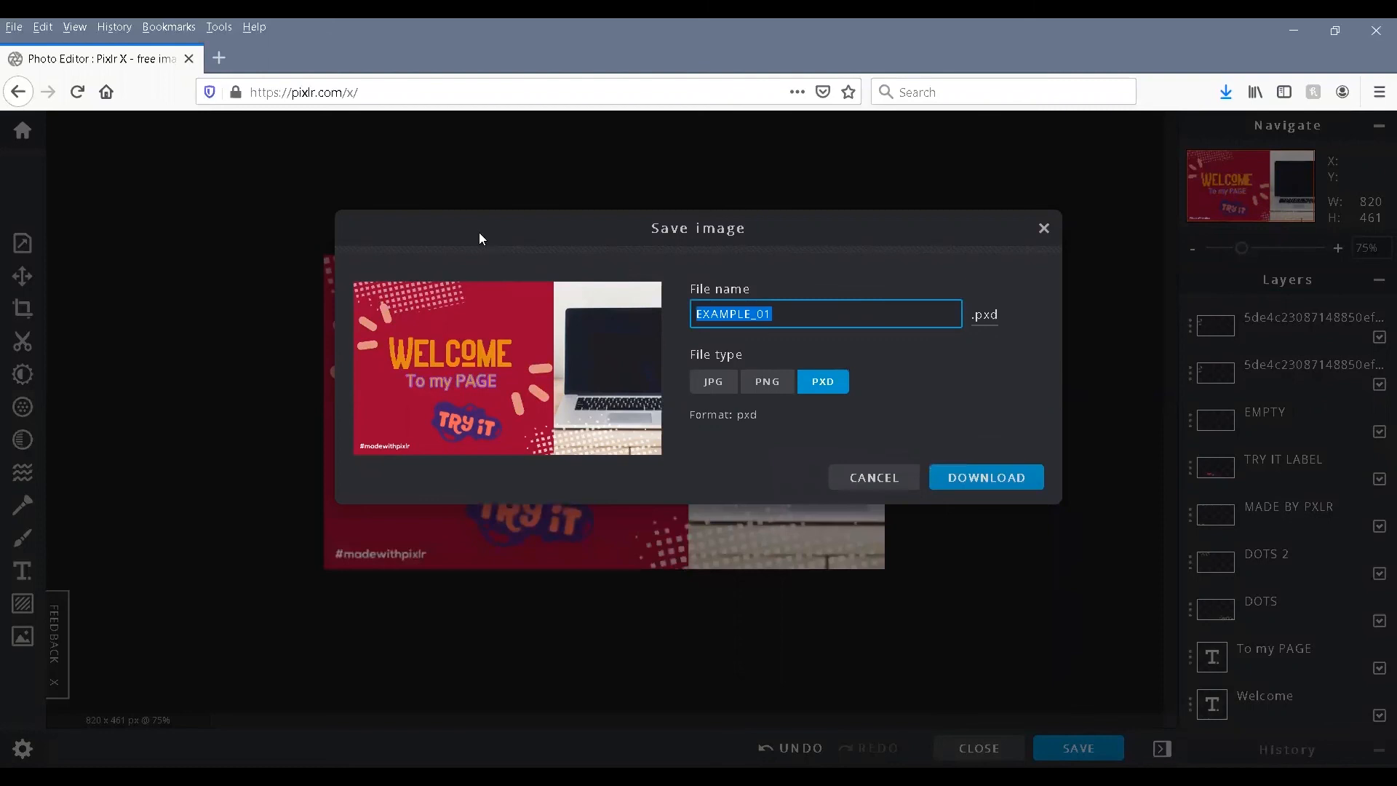
type("FINAL")
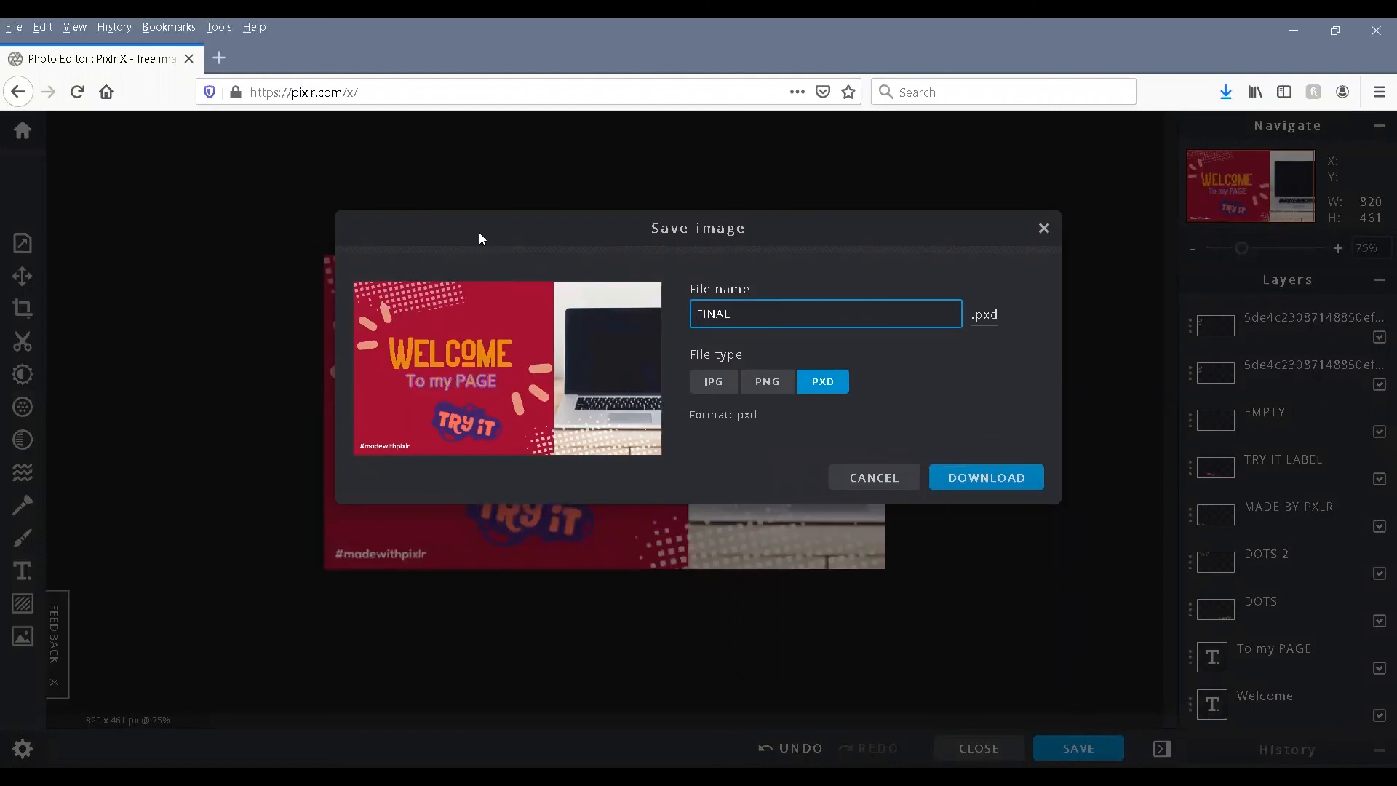
left_click(985, 480)
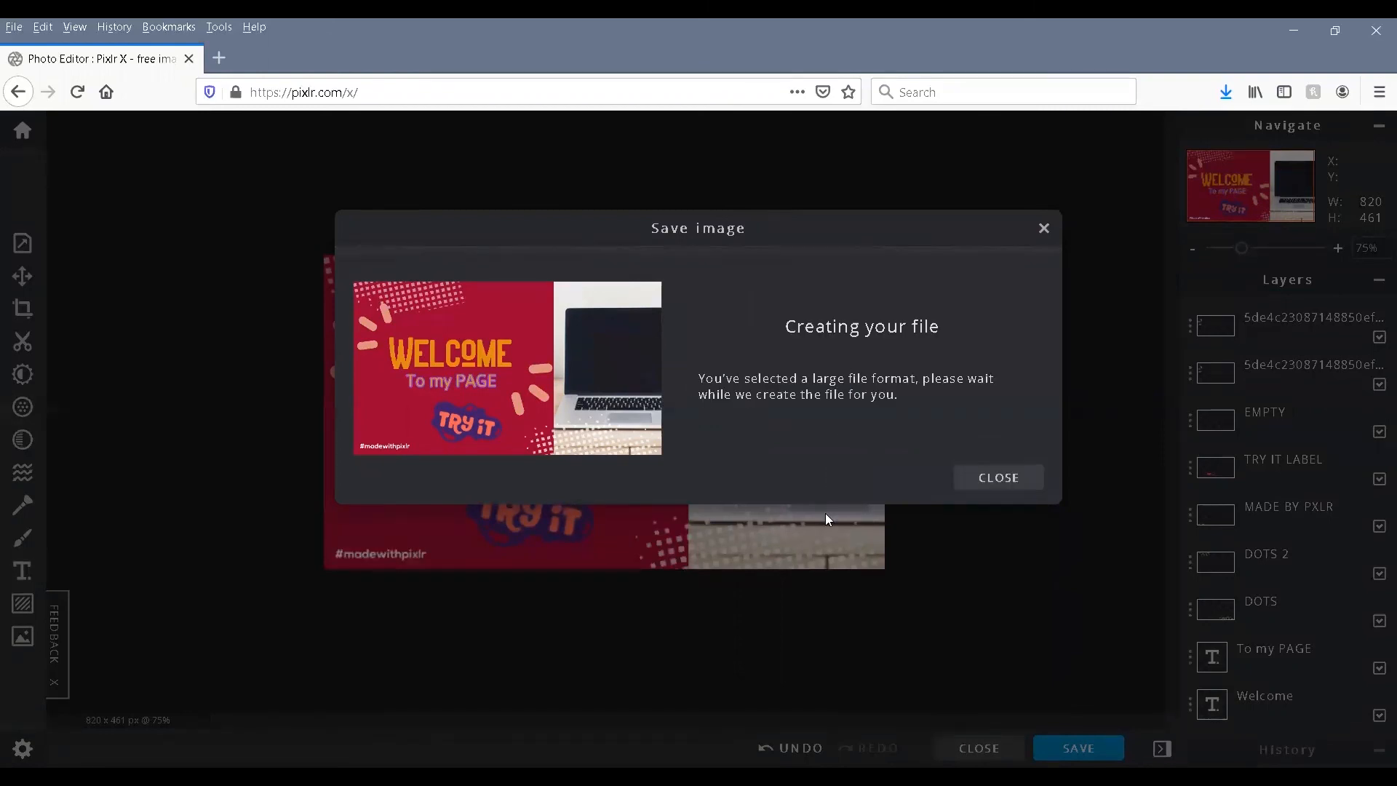